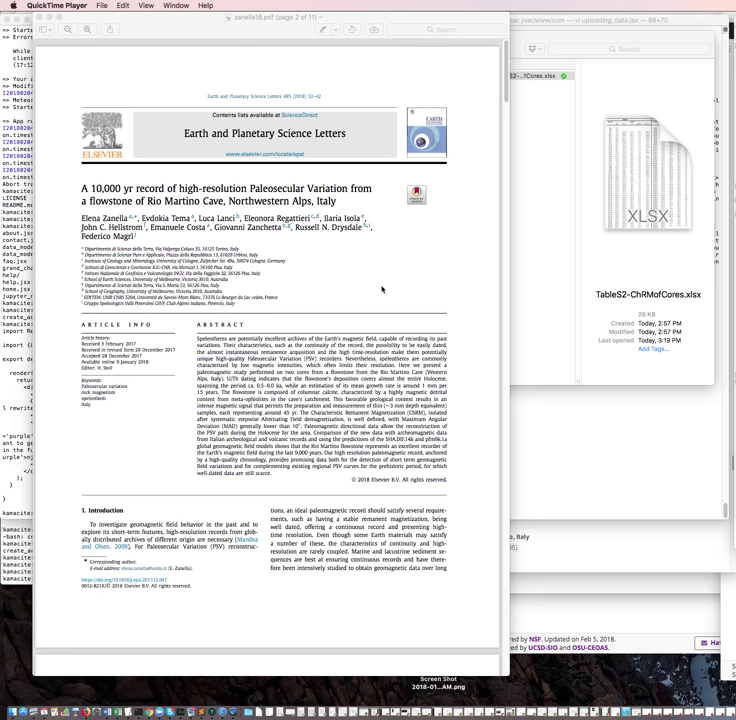
- Scroll through zanella18.pdf down to page 10's Appendix A Supplementary material section
{"action": "scroll", "coordinate": [411, 289], "scroll_direction": "down", "scroll_amount": 15}
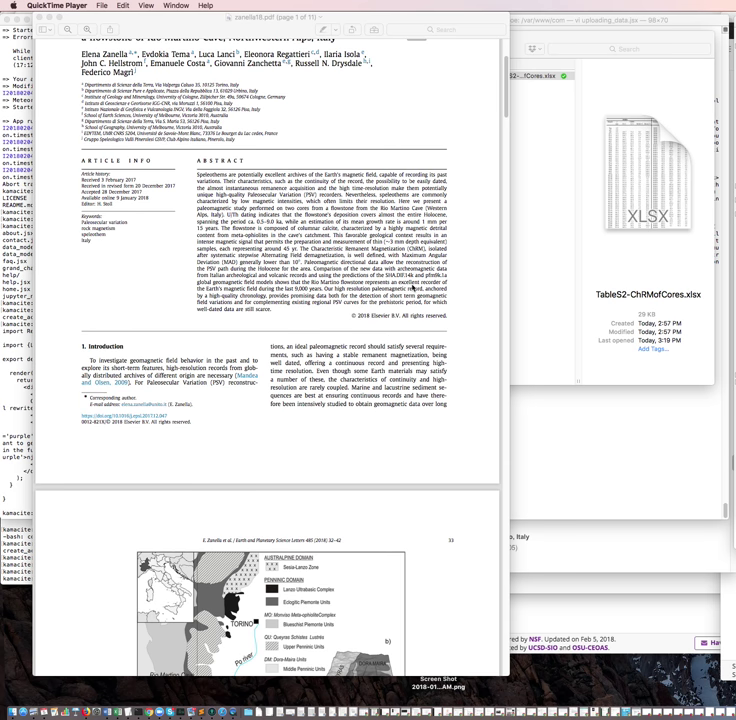
{"action": "left_click", "coordinate": [494, 200]}
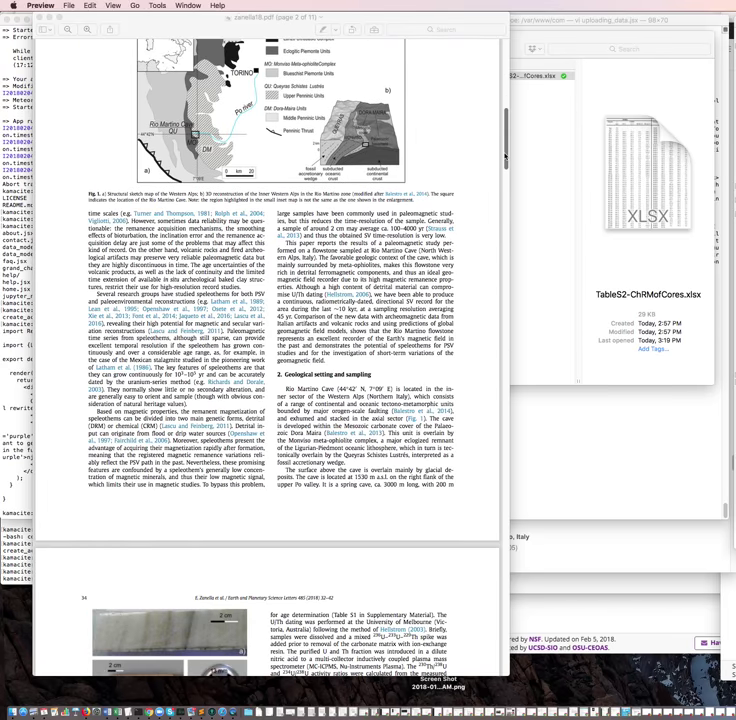
{"action": "left_click_drag", "start_coordinate": [508, 200], "coordinate": [506, 615]}
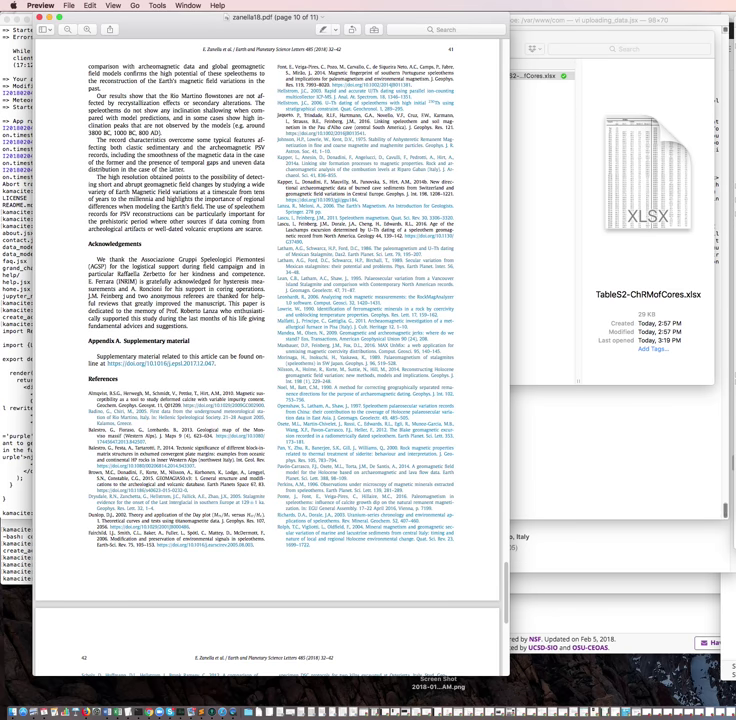
- Open TableS2-ChRMofCores.xlsx in Excel, then enlarge and move its window to show RMD1 and RMD8
{"action": "left_click", "coordinate": [13, 710]}
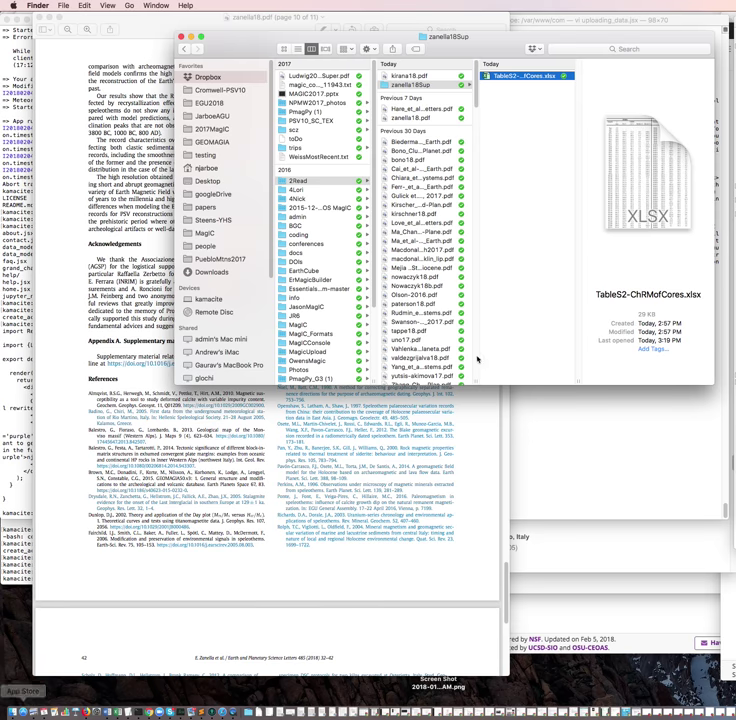
{"action": "double_click", "coordinate": [513, 77]}
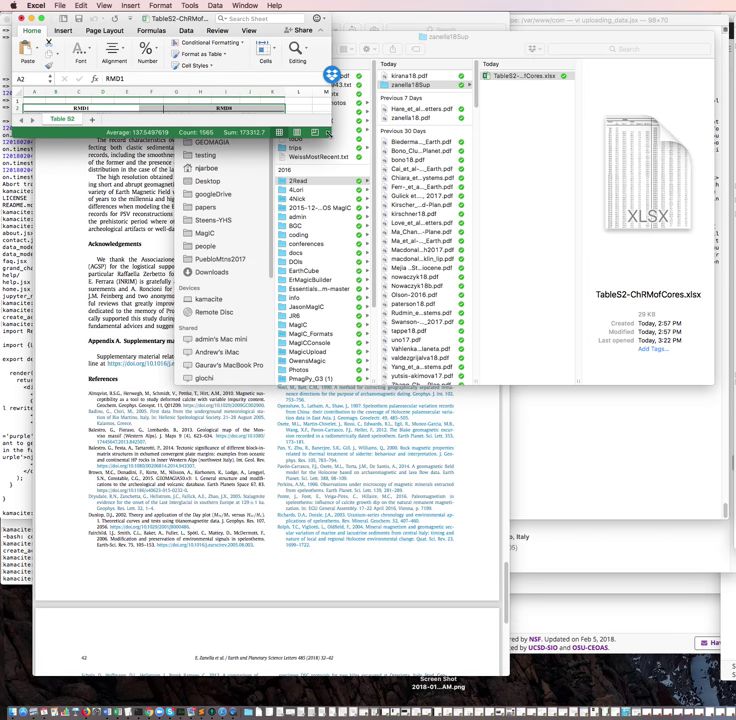
{"action": "left_click_drag", "start_coordinate": [330, 135], "coordinate": [506, 582]}
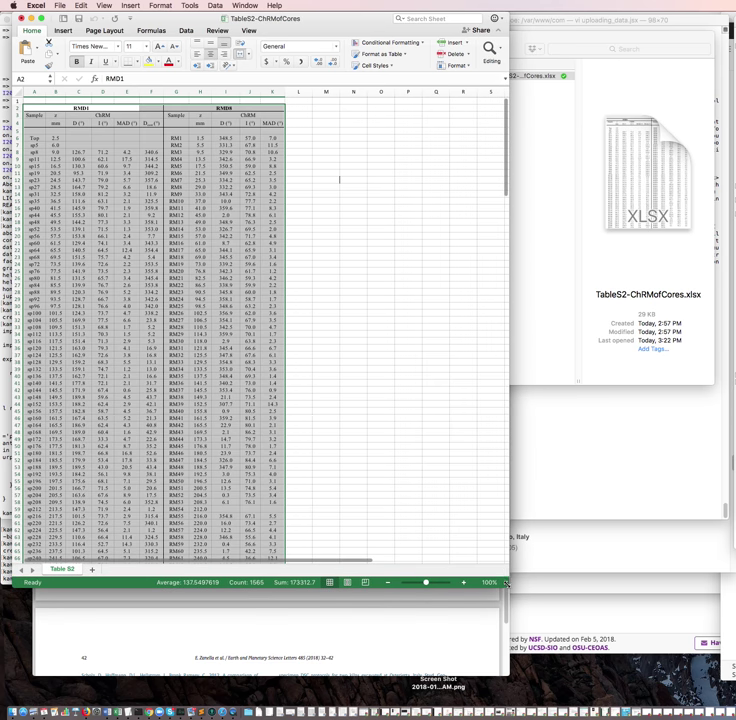
{"action": "left_click_drag", "start_coordinate": [371, 19], "coordinate": [578, 15]}
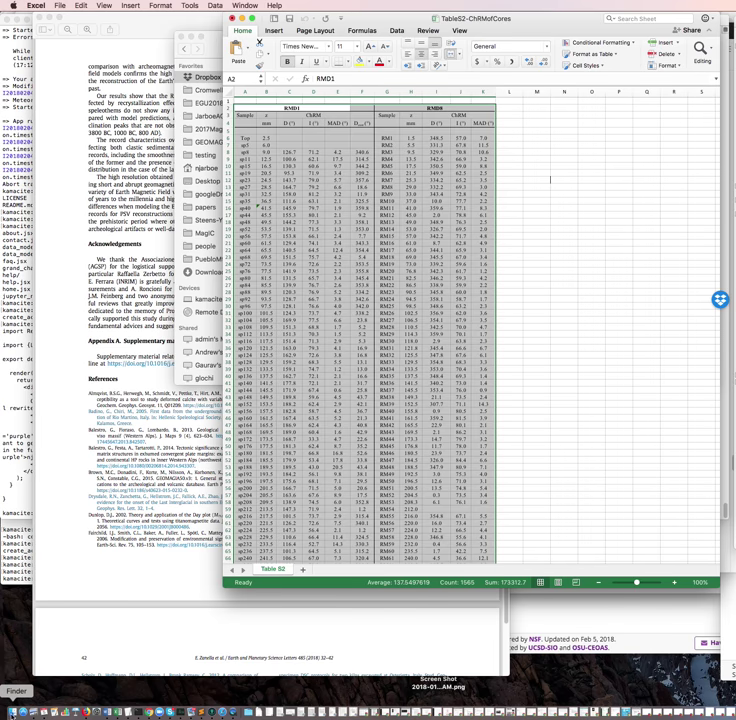
- Sort Finder files alphabetically and select the MagIC data model template in the templates folder
{"action": "left_click", "coordinate": [12, 710]}
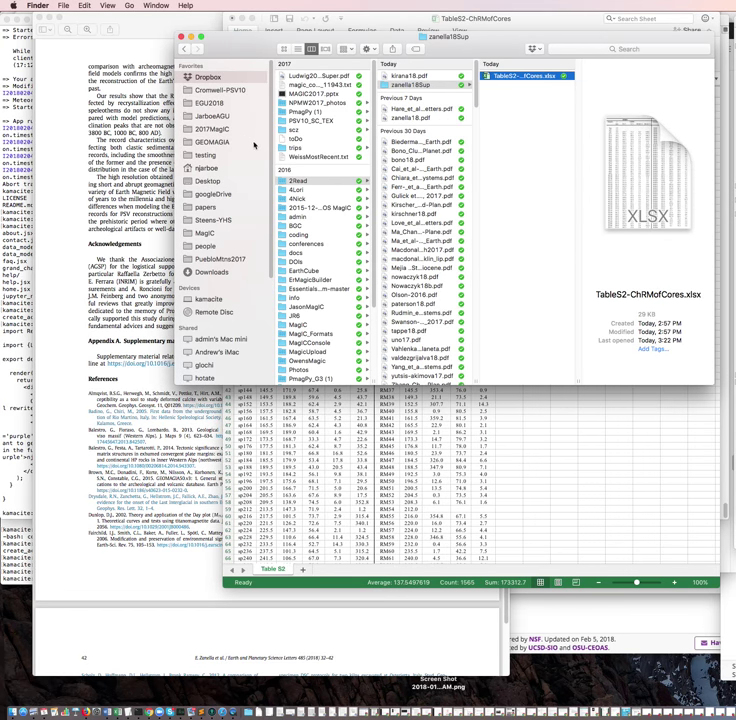
{"action": "left_click", "coordinate": [367, 49]}
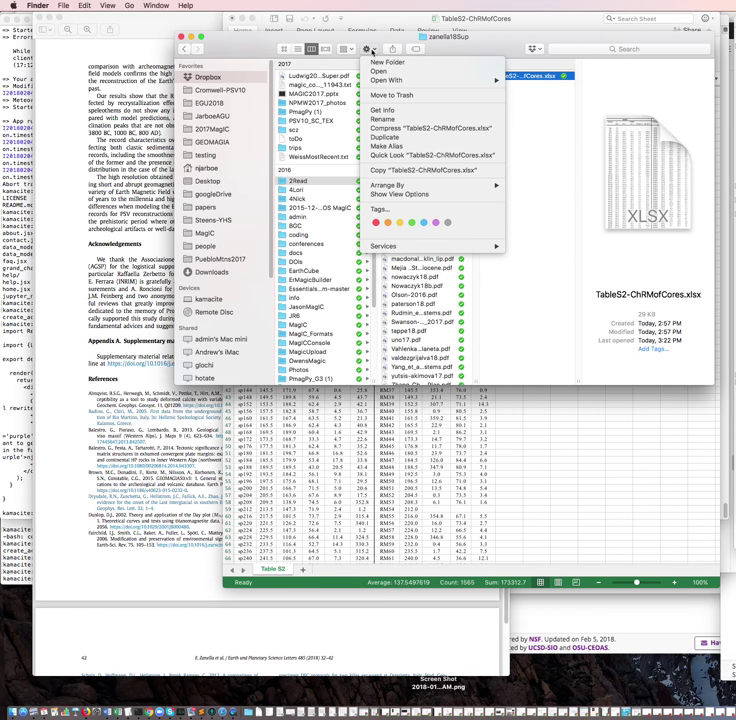
{"action": "left_click", "coordinate": [369, 49]}
{"action": "left_click", "coordinate": [348, 49]}
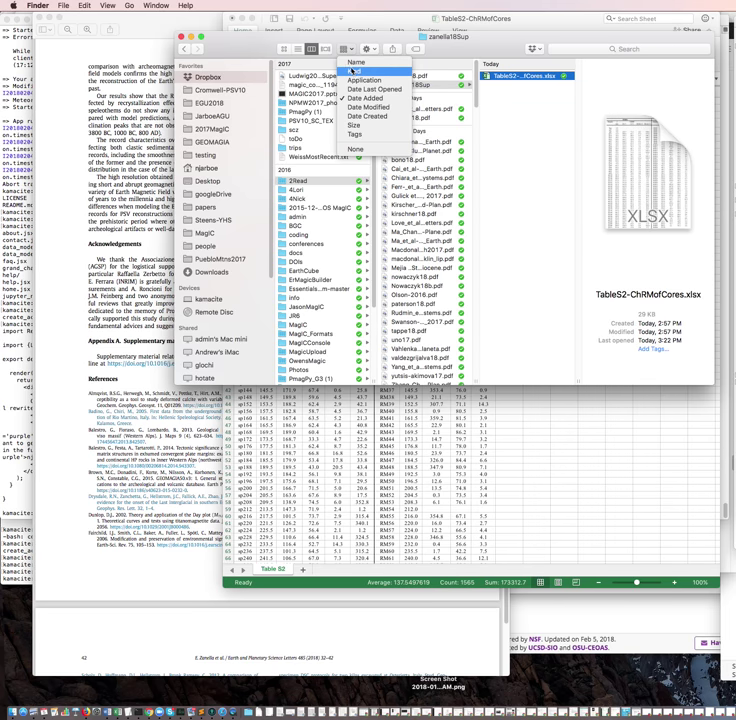
{"action": "left_click", "coordinate": [355, 149]}
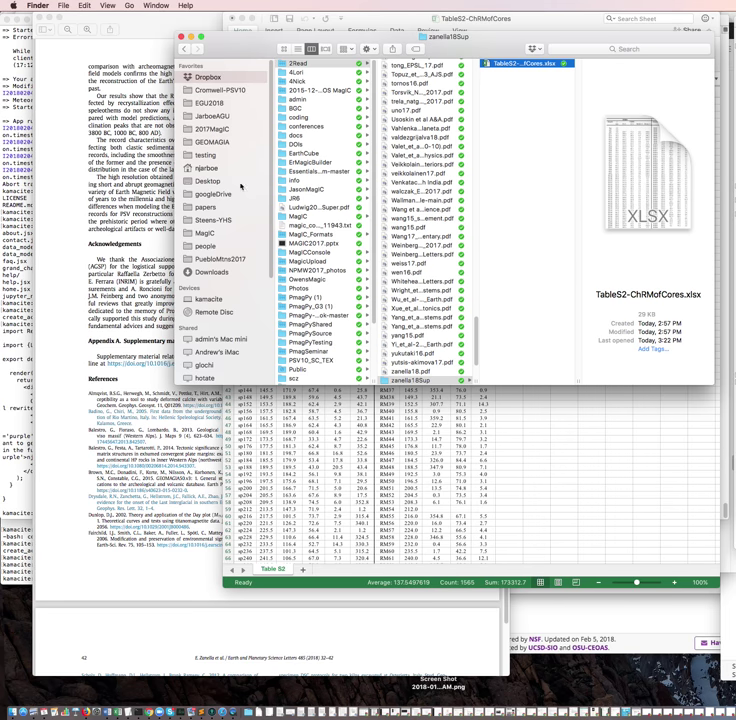
{"action": "left_click", "coordinate": [206, 233]}
{"action": "scroll", "coordinate": [317, 271], "scroll_direction": "down", "scroll_amount": 5}
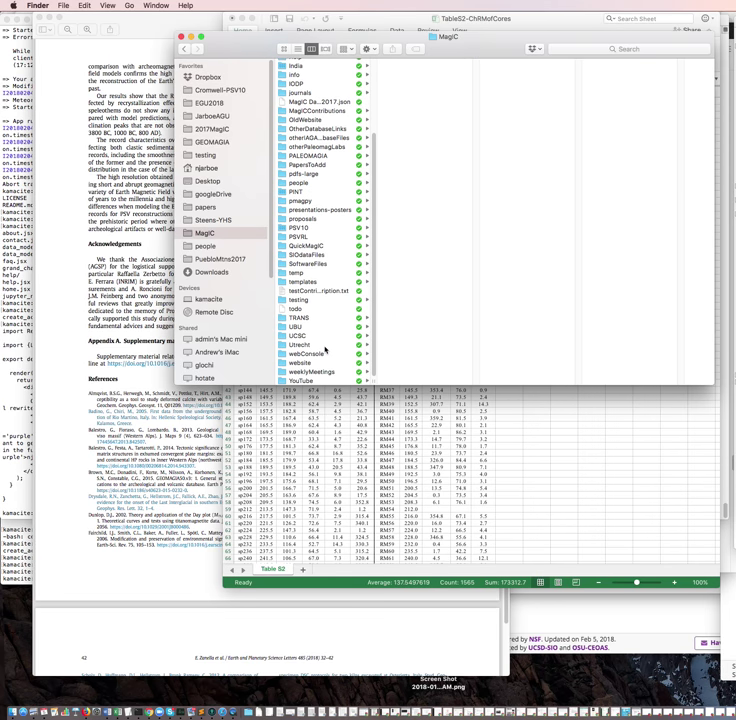
{"action": "left_click", "coordinate": [304, 282]}
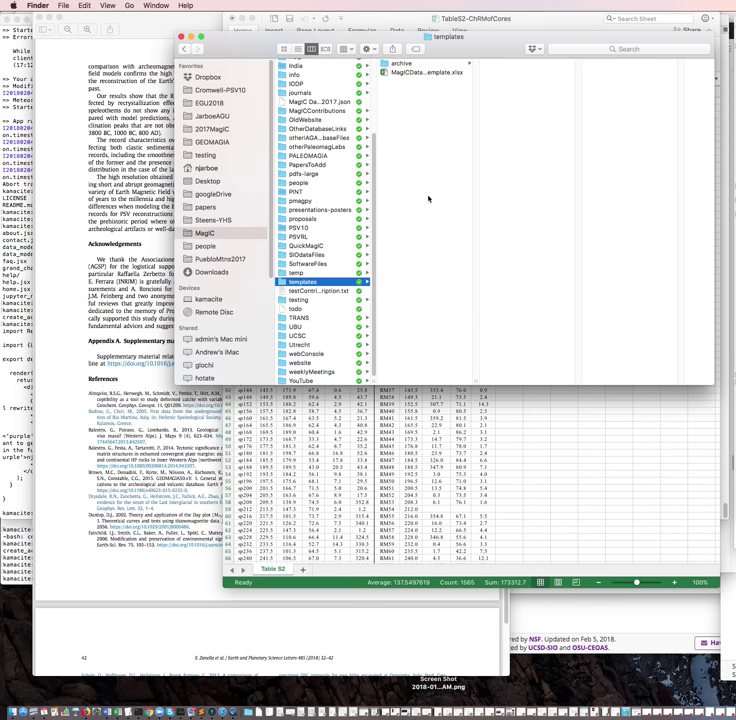
{"action": "left_click", "coordinate": [424, 74]}
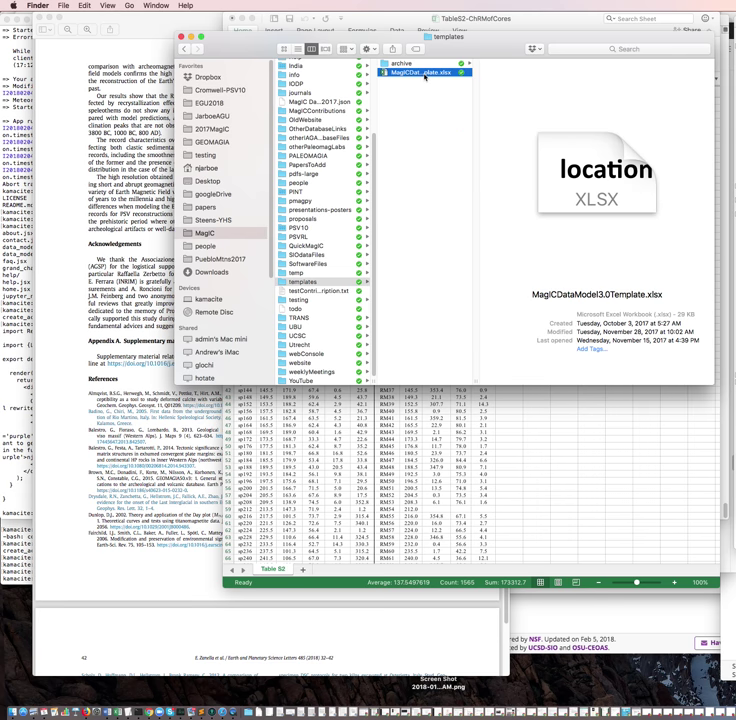
- Try pasting the template into the zanella18Sup folder and dismiss the can't-paste warning
{"action": "left_click", "coordinate": [212, 77]}
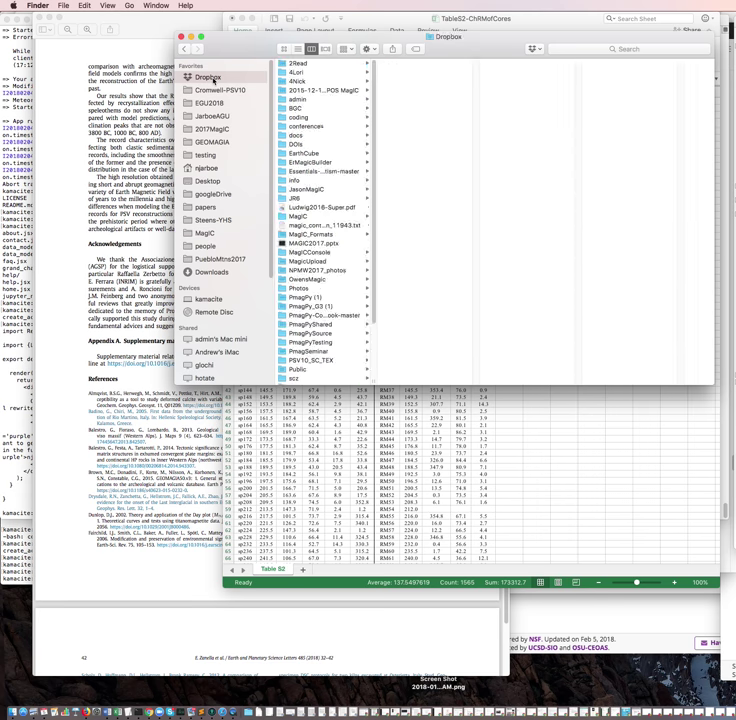
{"action": "left_click", "coordinate": [298, 63]}
{"action": "scroll", "coordinate": [420, 250], "scroll_direction": "down", "scroll_amount": 15}
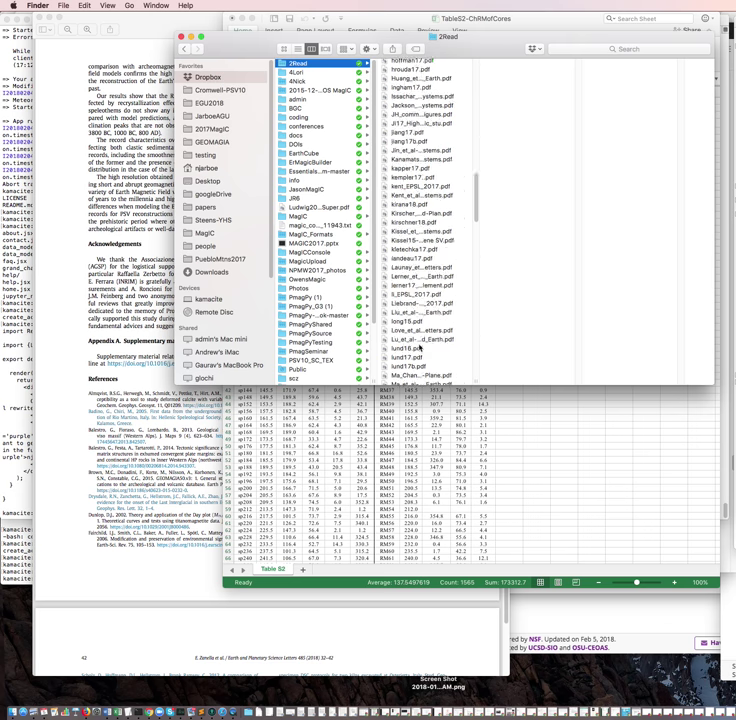
{"action": "scroll", "coordinate": [400, 345], "scroll_direction": "down", "scroll_amount": 10}
{"action": "left_click", "coordinate": [409, 310]}
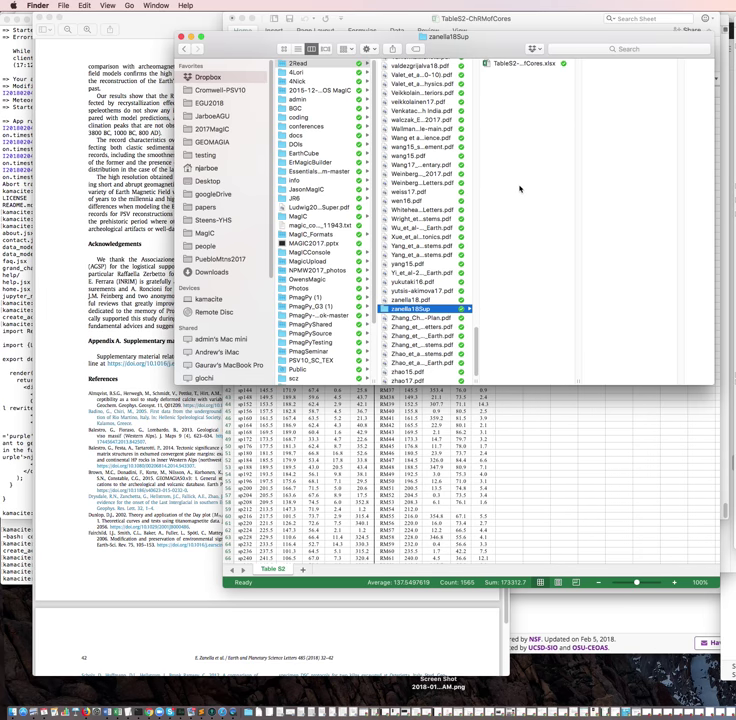
{"action": "key", "text": "super+v"}
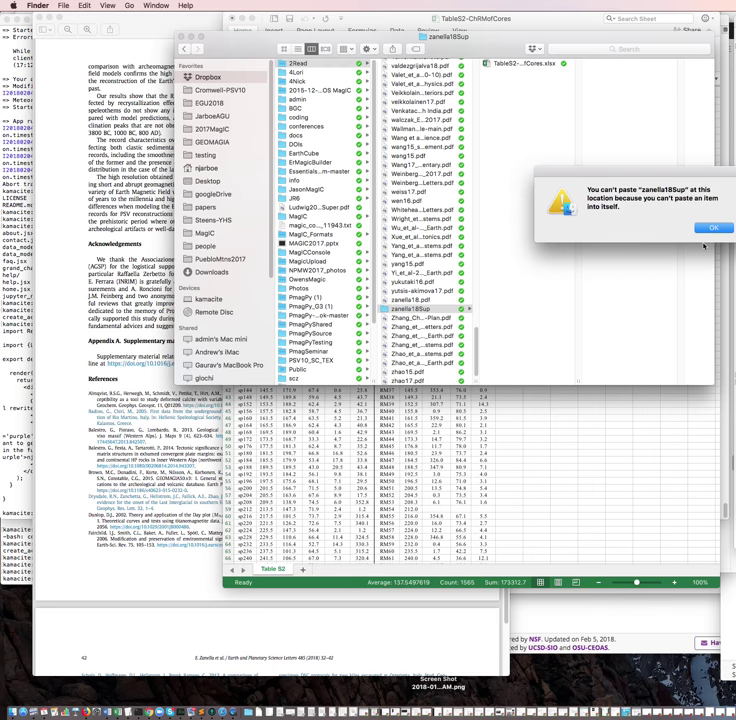
{"action": "left_click", "coordinate": [706, 229]}
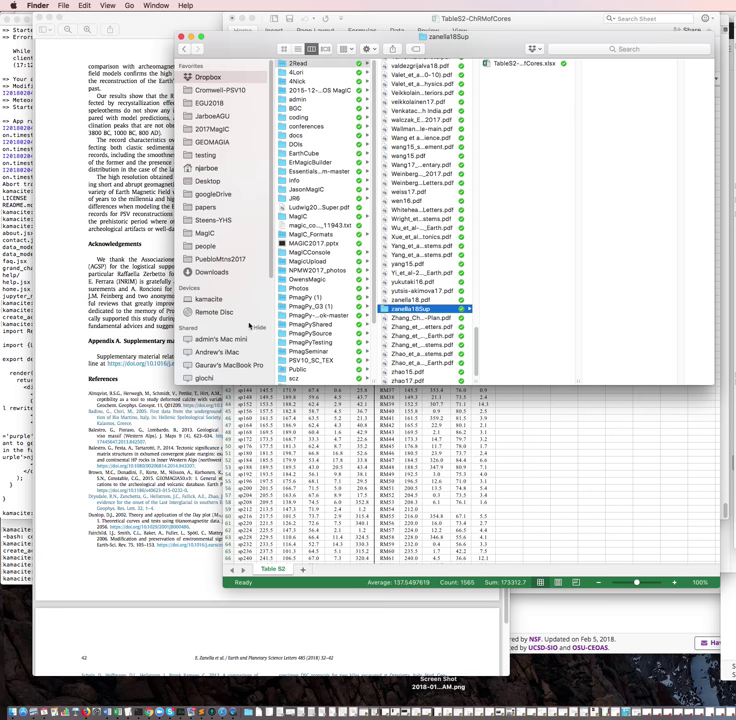
- Reselect MagICDataModel3.0Template.xlsx and return to the zanella18Sup folder in Dropbox's 2Read
{"action": "left_click", "coordinate": [206, 233]}
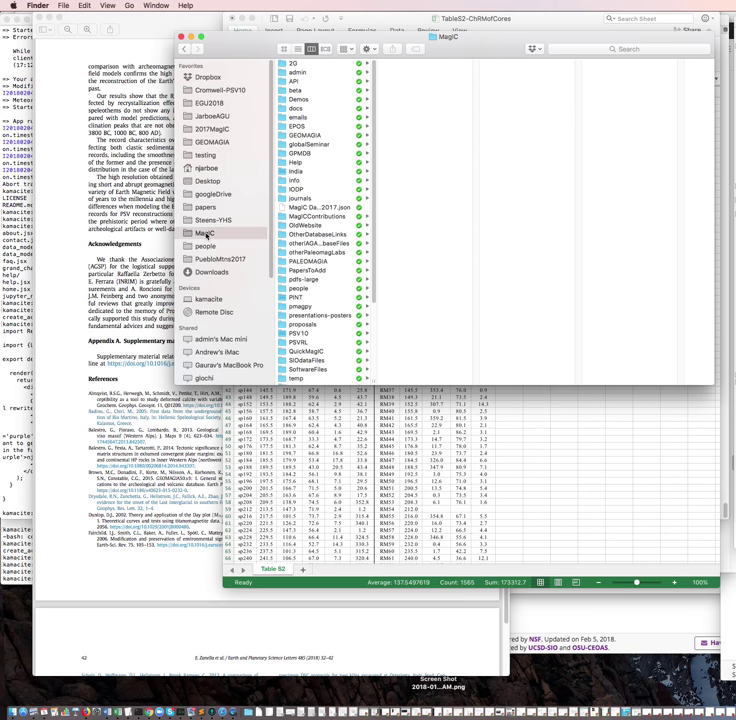
{"action": "left_click", "coordinate": [312, 372]}
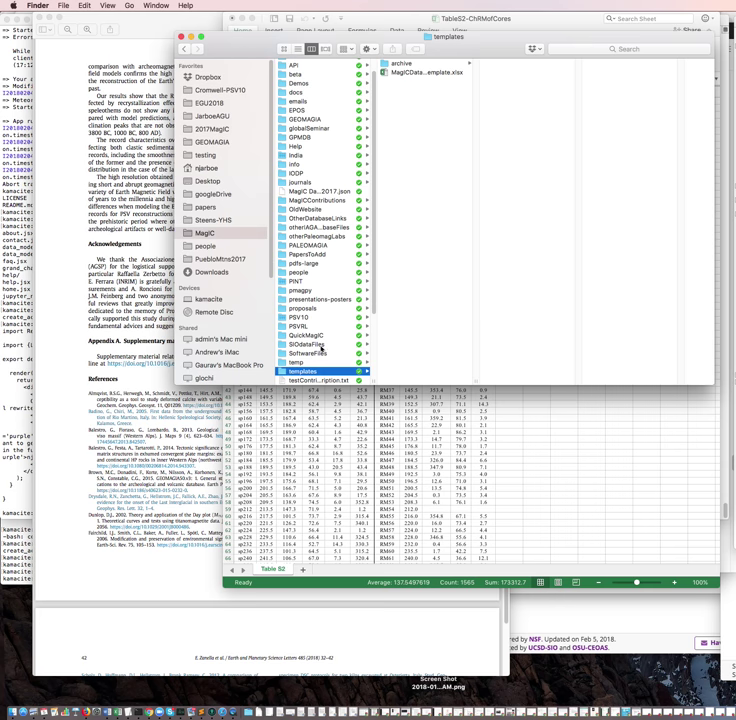
{"action": "left_click", "coordinate": [412, 74]}
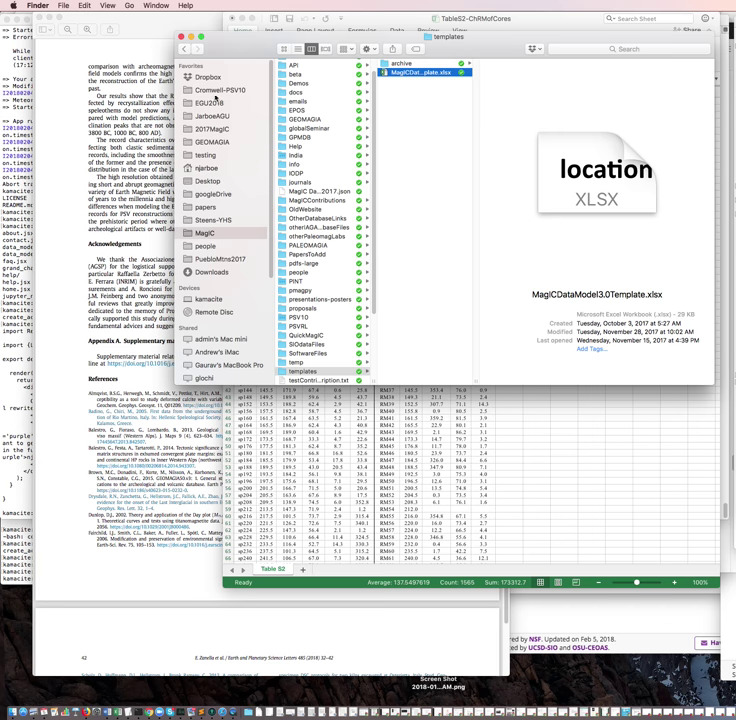
{"action": "left_click", "coordinate": [207, 78]}
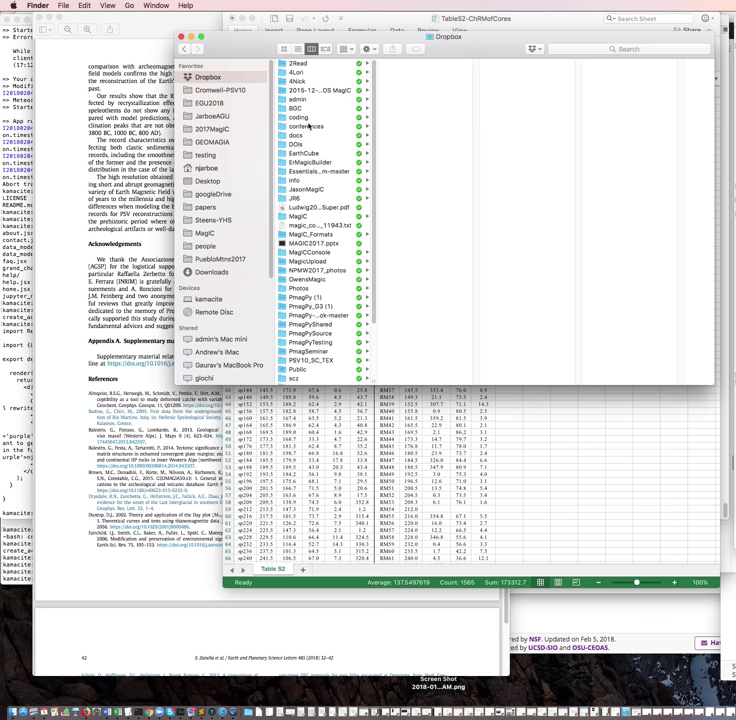
{"action": "left_click", "coordinate": [285, 65]}
{"action": "scroll", "coordinate": [485, 181], "scroll_direction": "down", "scroll_amount": 10}
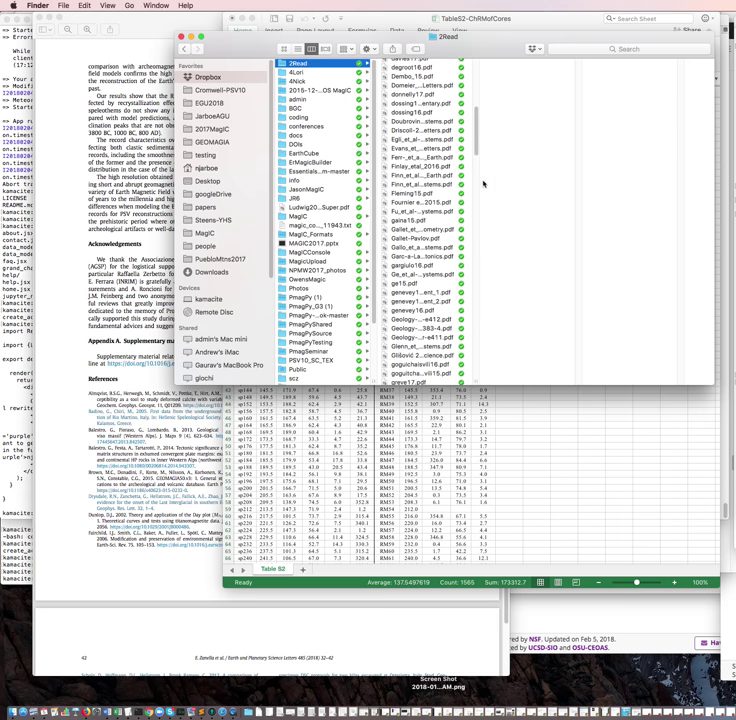
{"action": "left_click_drag", "start_coordinate": [478, 140], "coordinate": [487, 379]}
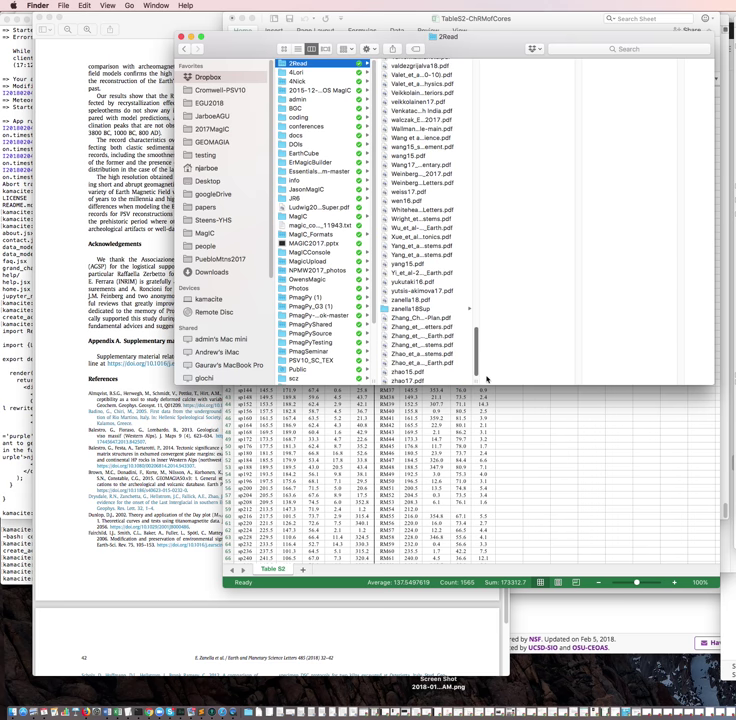
{"action": "left_click", "coordinate": [412, 309]}
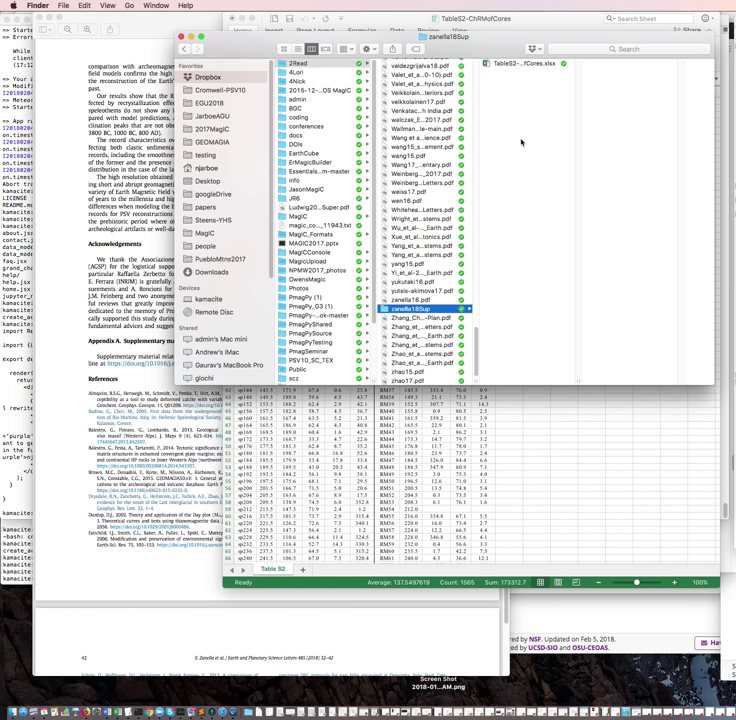
- Rename the template copy in zanella18Sup to Zamella18.xlsx
{"action": "left_click", "coordinate": [519, 64]}
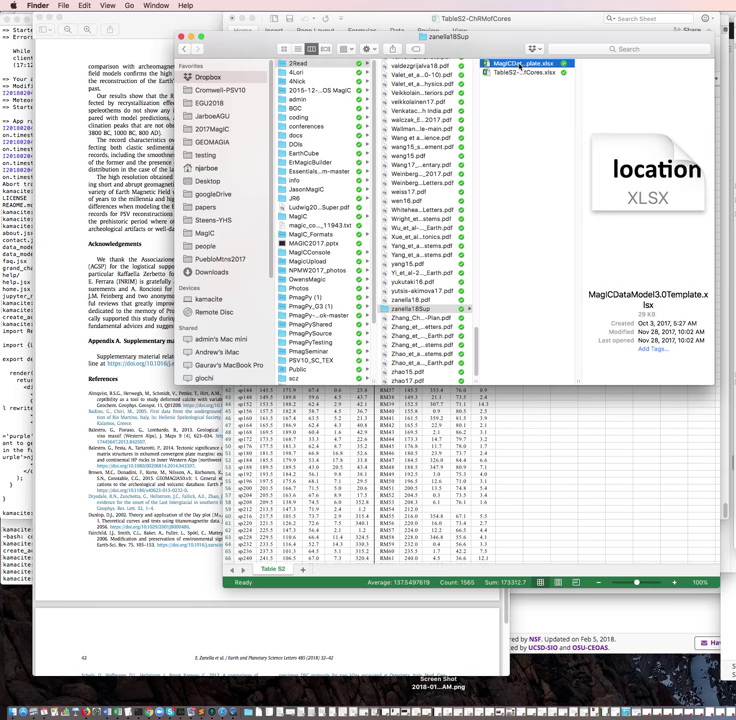
{"action": "key", "text": "Return"}
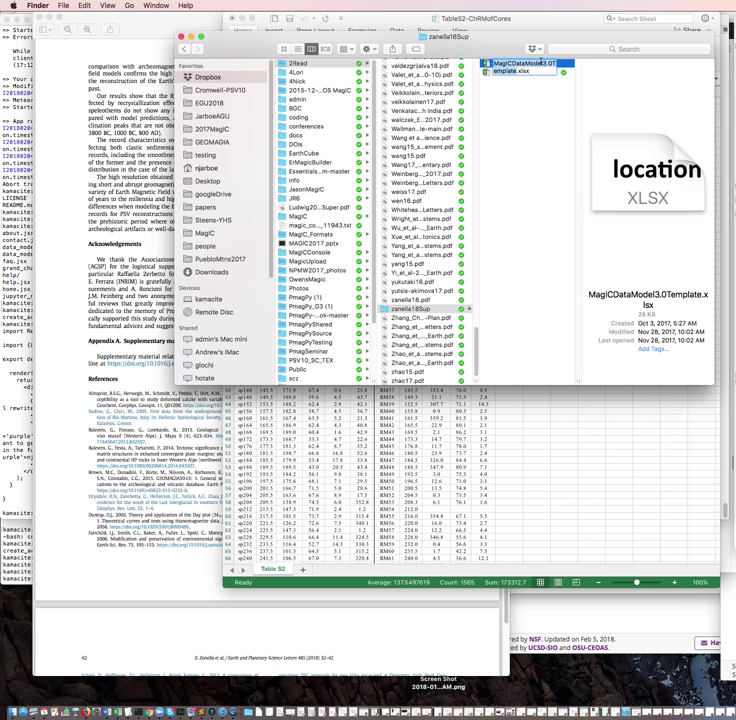
{"action": "type", "text": "Za"}
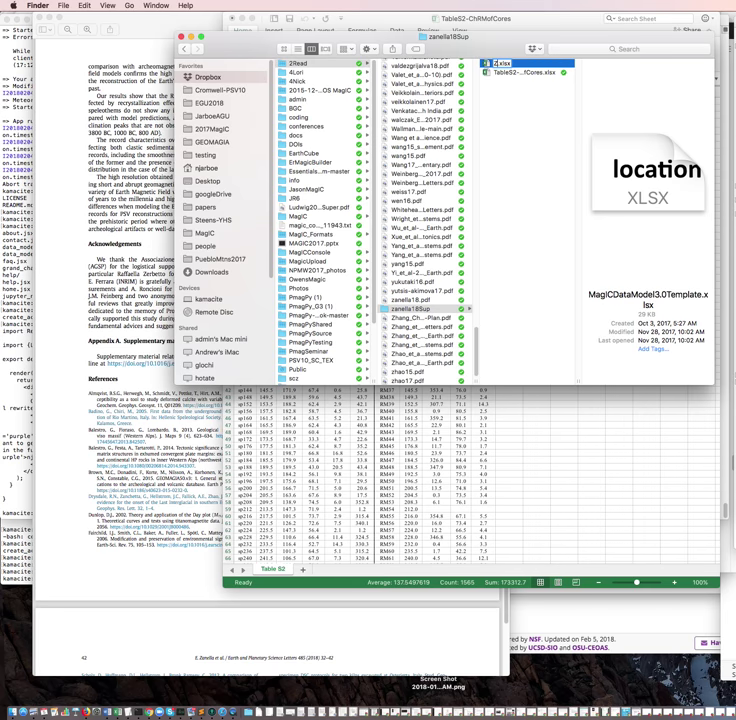
{"action": "type", "text": "nella18"}
{"action": "key", "text": "Return"}
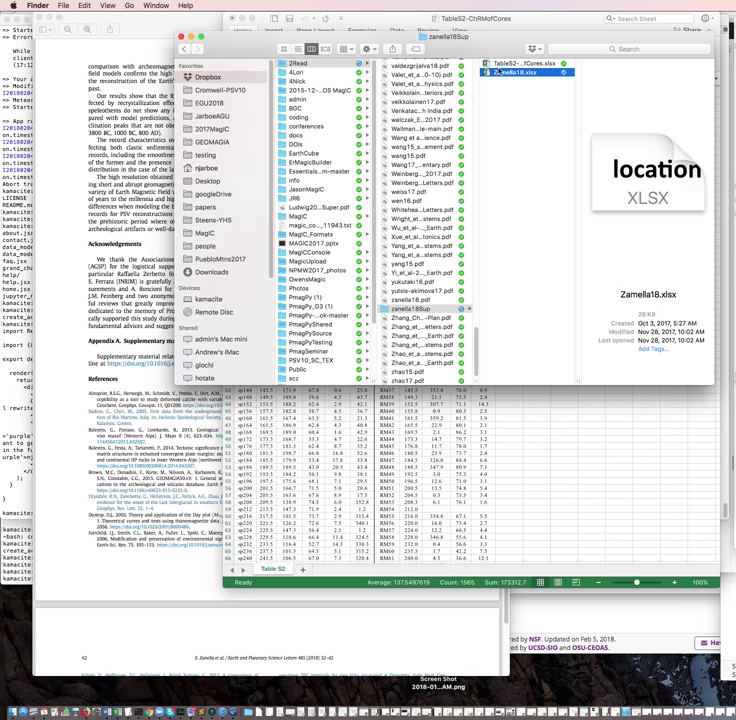
- Open Zamella18.xlsx in Excel and maximize its window
{"action": "double_click", "coordinate": [500, 72]}
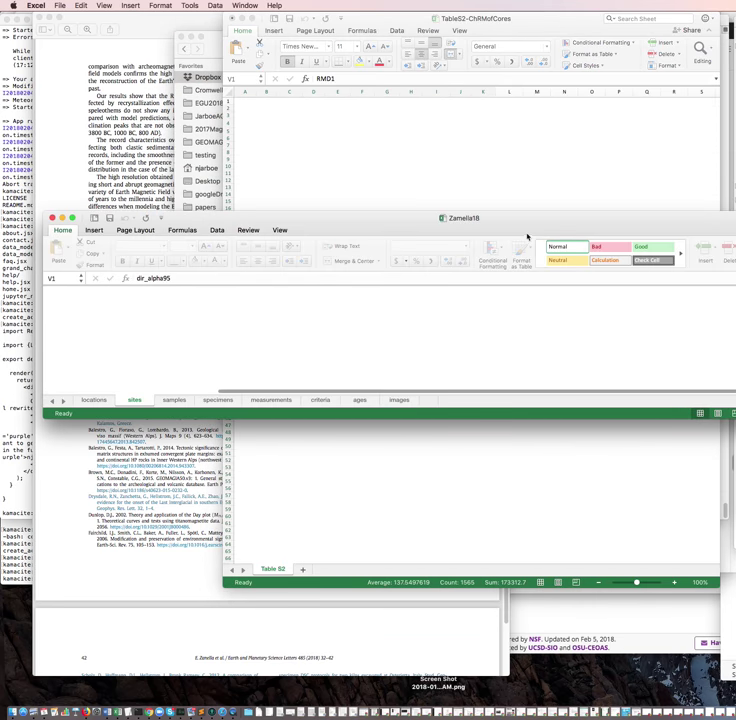
{"action": "left_click_drag", "start_coordinate": [532, 227], "coordinate": [493, 30]}
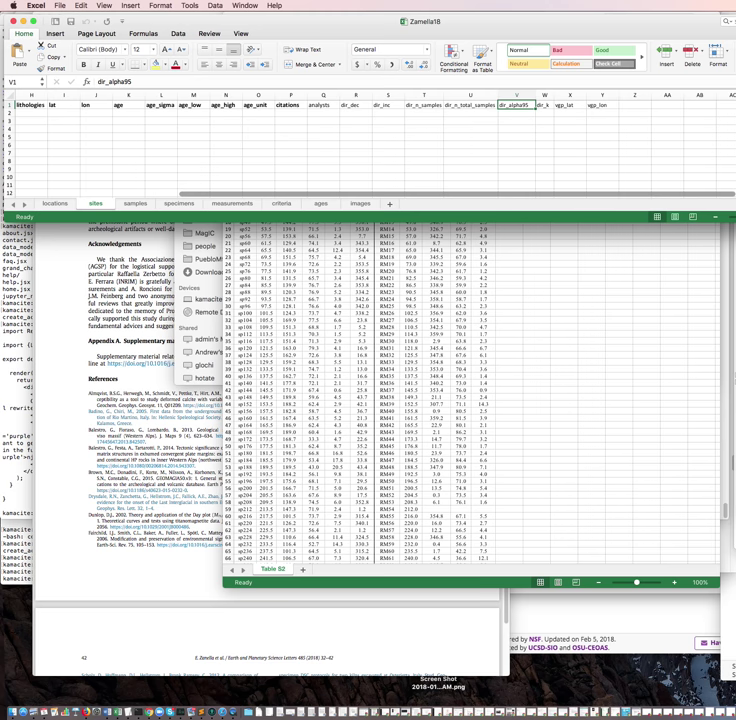
{"action": "double_click", "coordinate": [500, 21]}
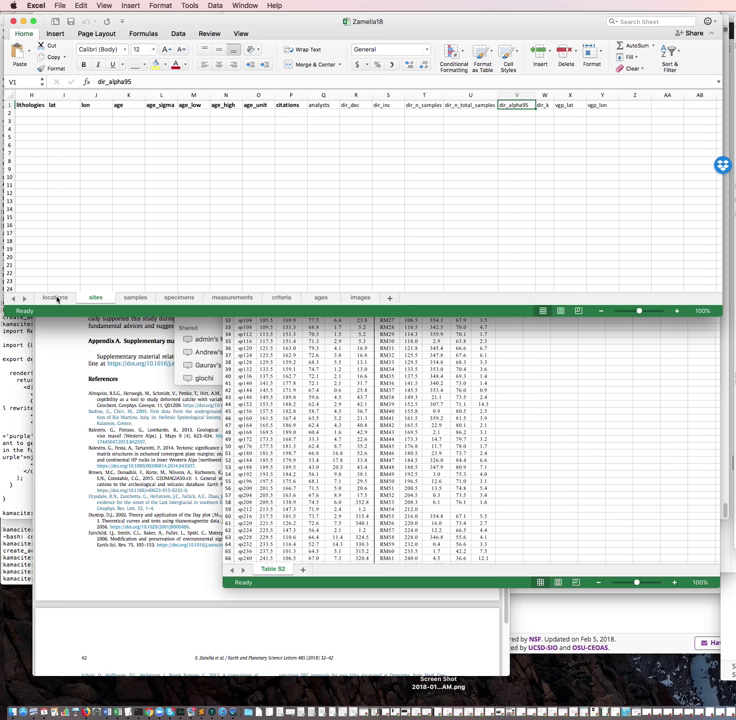
- Review the locations, sites, samples, specimens, measurements, criteria, ages and images sheets, ending on locations
{"action": "left_click", "coordinate": [57, 298]}
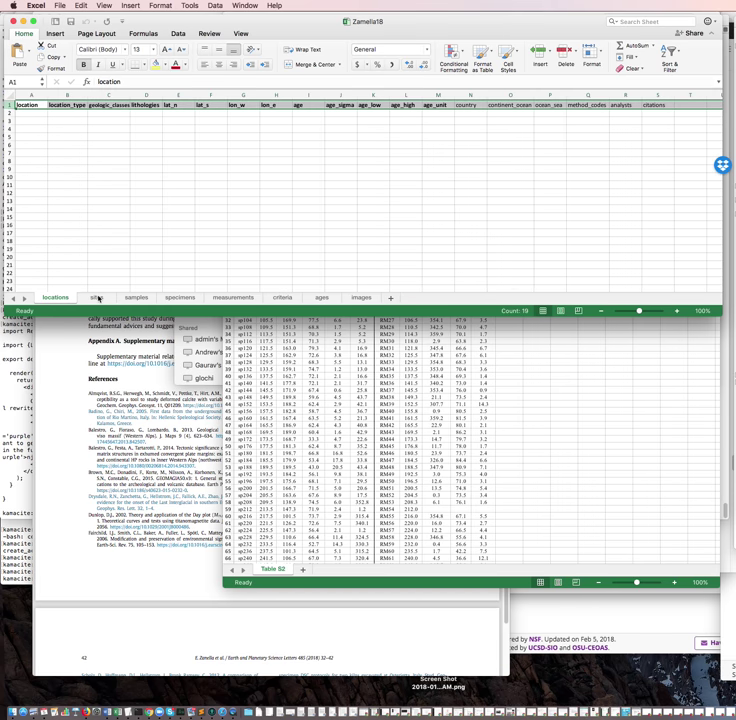
{"action": "left_click", "coordinate": [98, 298]}
{"action": "left_click", "coordinate": [136, 298]}
{"action": "left_click", "coordinate": [180, 298]}
{"action": "left_click", "coordinate": [233, 298]}
{"action": "left_click", "coordinate": [281, 298]}
{"action": "left_click", "coordinate": [321, 298]}
{"action": "left_click", "coordinate": [362, 298]}
{"action": "left_click", "coordinate": [283, 297]}
{"action": "left_click", "coordinate": [321, 298]}
{"action": "left_click", "coordinate": [360, 298]}
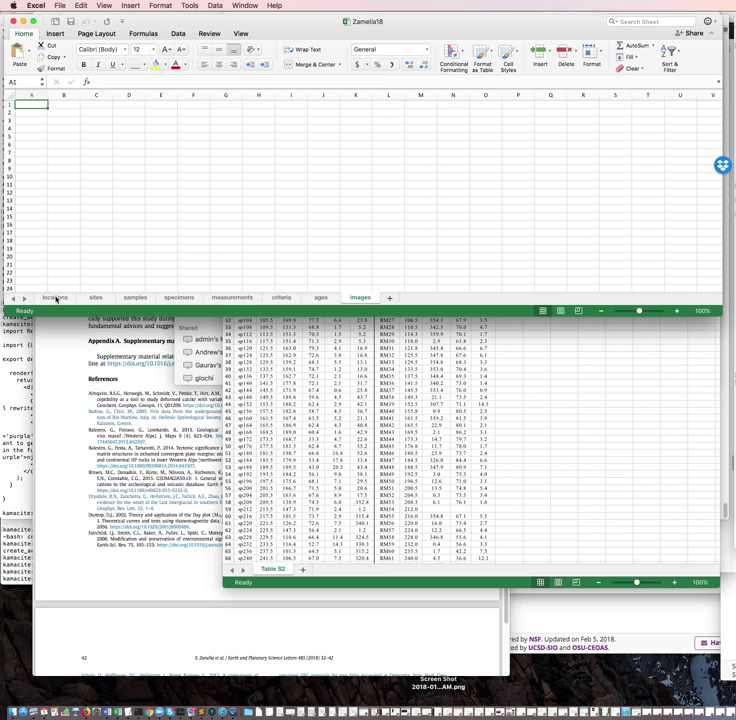
{"action": "left_click", "coordinate": [56, 298]}
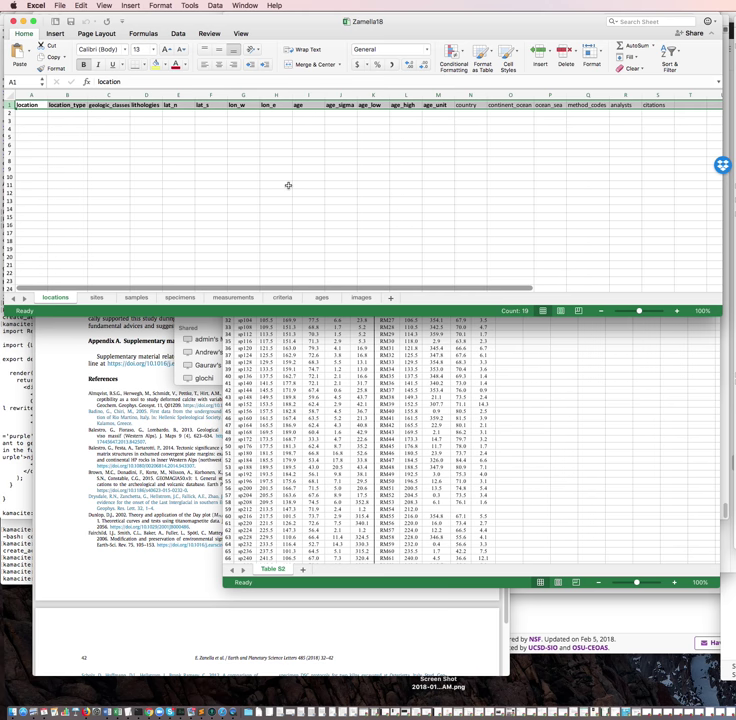
{"action": "left_click", "coordinate": [470, 114]}
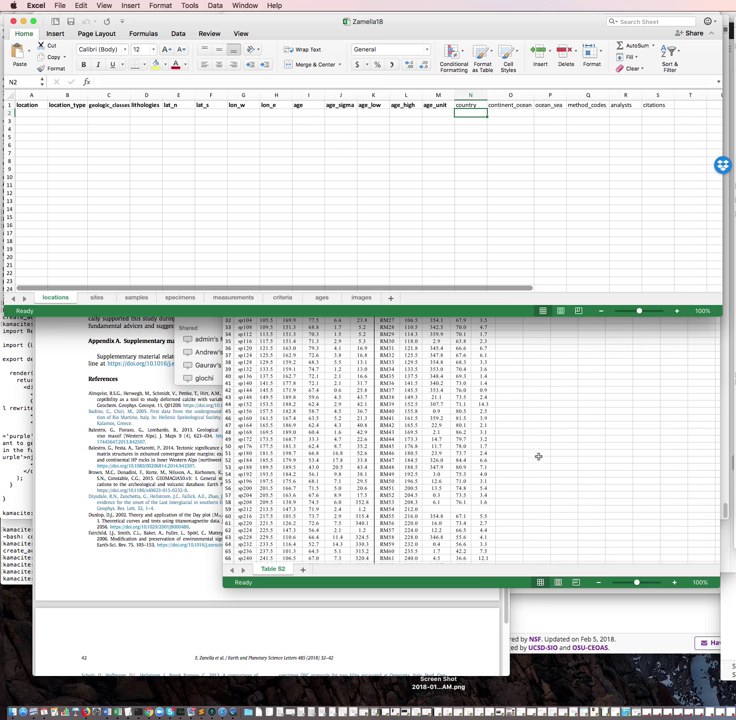
- Shrink Zamella18 and move the TableS2-ChRMofCores window below it so both show
{"action": "left_click_drag", "start_coordinate": [505, 316], "coordinate": [505, 186]}
{"action": "left_click", "coordinate": [563, 365]}
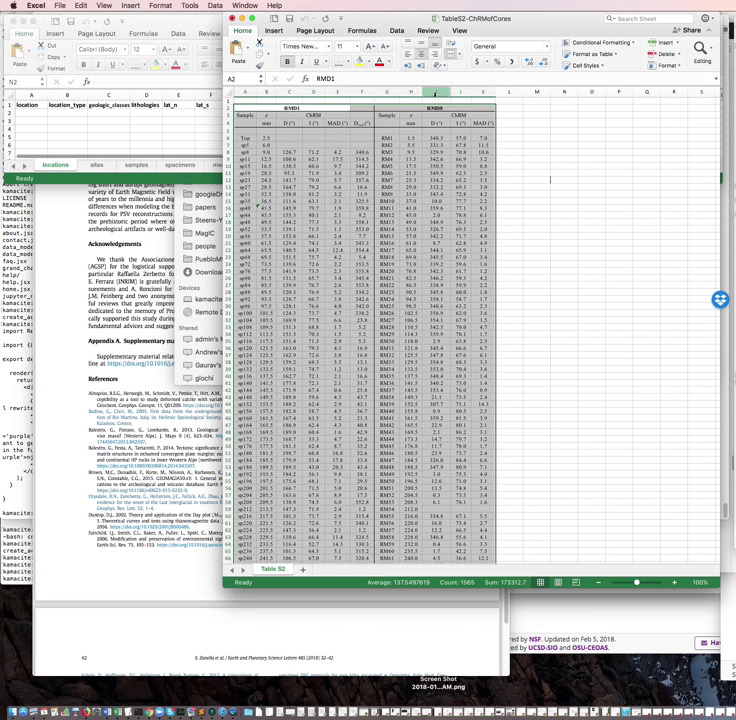
{"action": "left_click_drag", "start_coordinate": [389, 20], "coordinate": [162, 194]}
{"action": "left_click", "coordinate": [307, 283]}
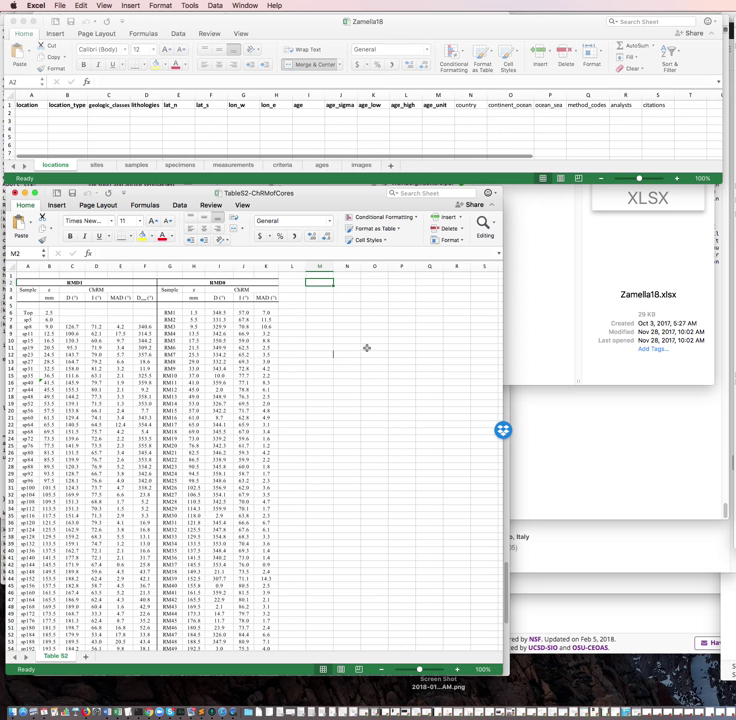
{"action": "key", "text": "super+Tab"}
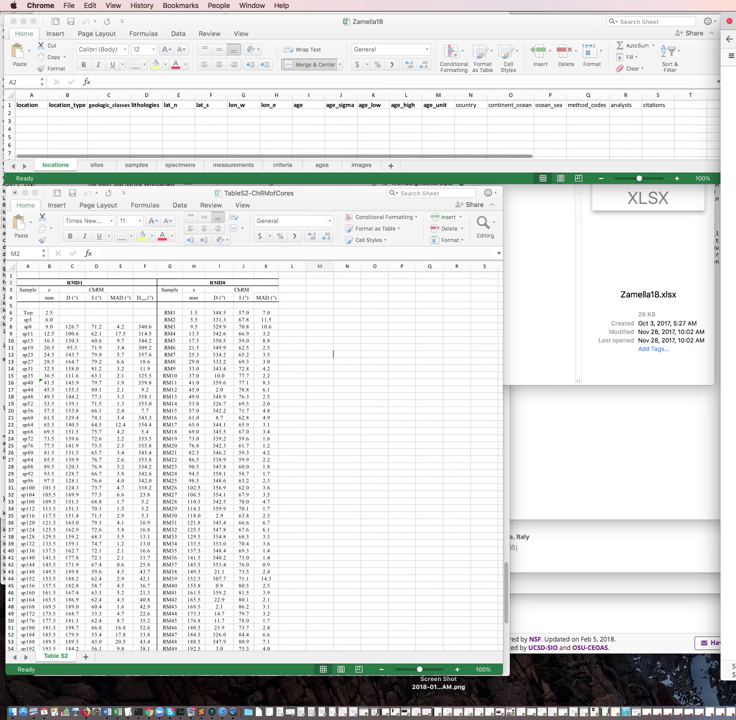
- Show the MagIC controlled vocabularies with Location Type expanded, placed beside the spreadsheets
{"action": "left_click", "coordinate": [30, 712]}
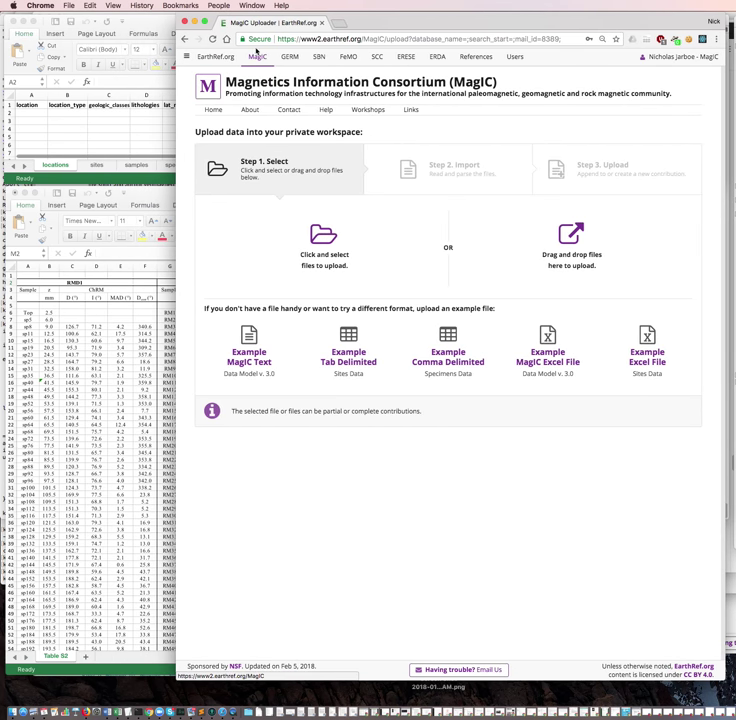
{"action": "left_click", "coordinate": [213, 109]}
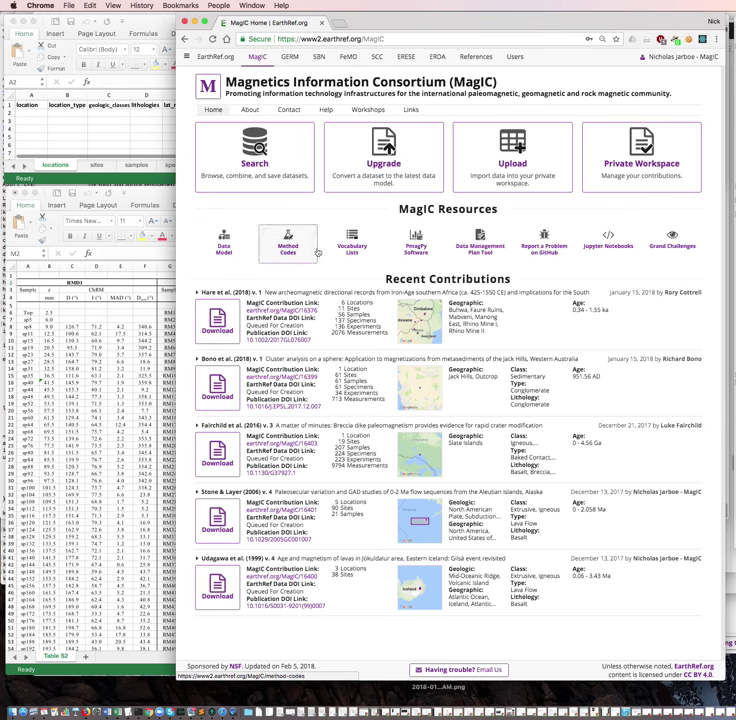
{"action": "left_click", "coordinate": [356, 249]}
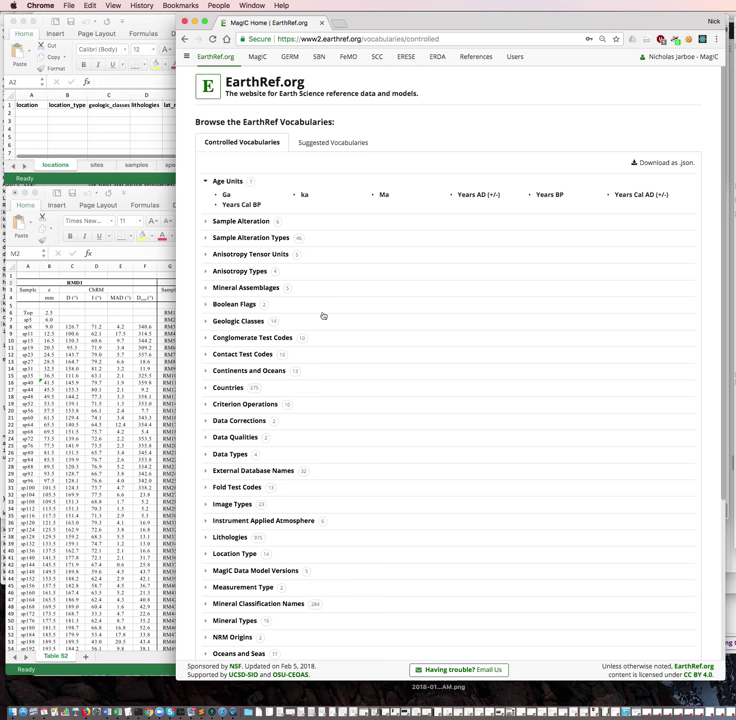
{"action": "scroll", "coordinate": [332, 447], "scroll_direction": "down", "scroll_amount": 5}
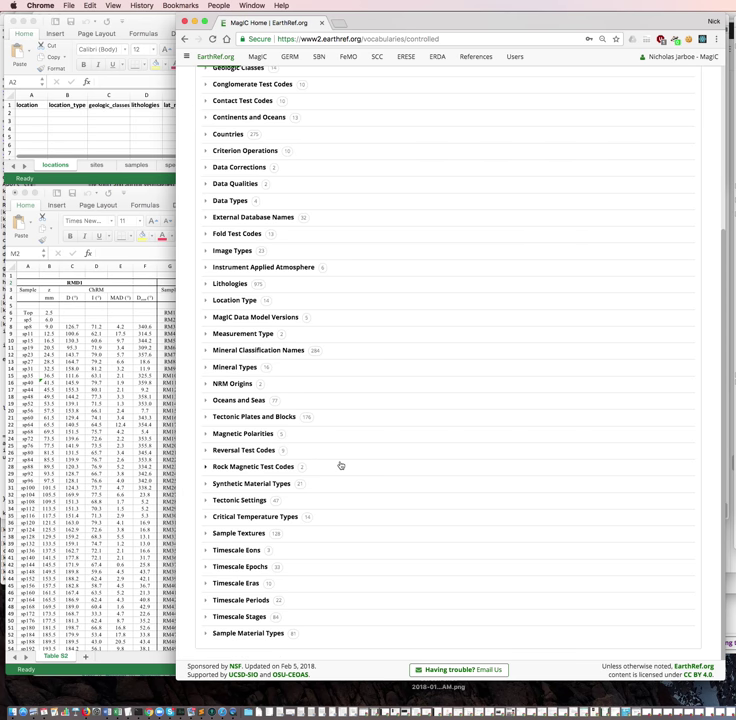
{"action": "left_click", "coordinate": [236, 301]}
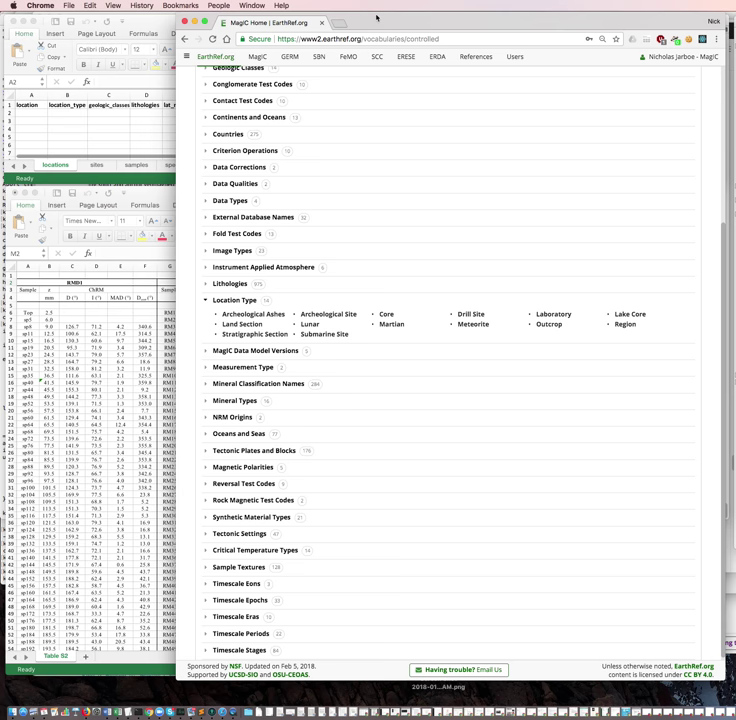
{"action": "left_click_drag", "start_coordinate": [376, 28], "coordinate": [648, 30]}
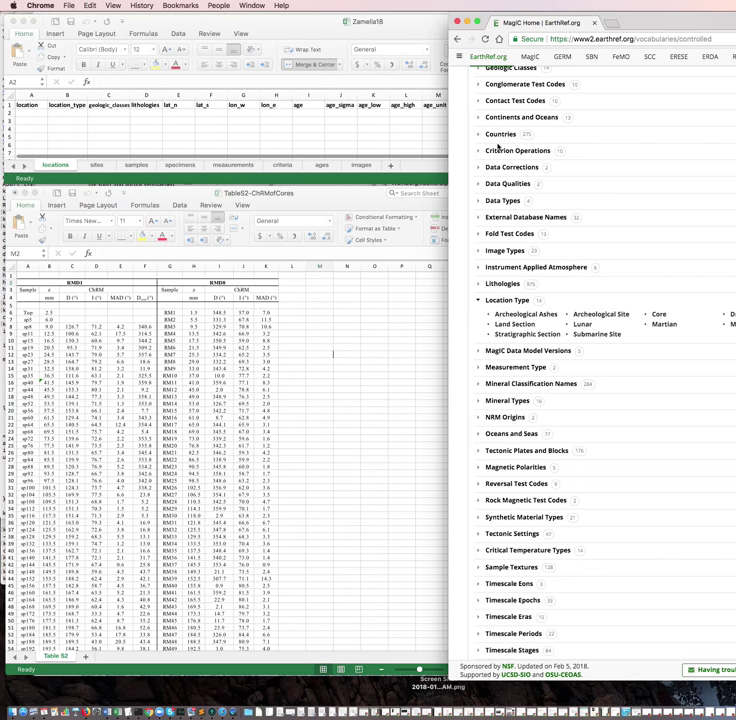
{"action": "left_click_drag", "start_coordinate": [611, 22], "coordinate": [501, 5]}
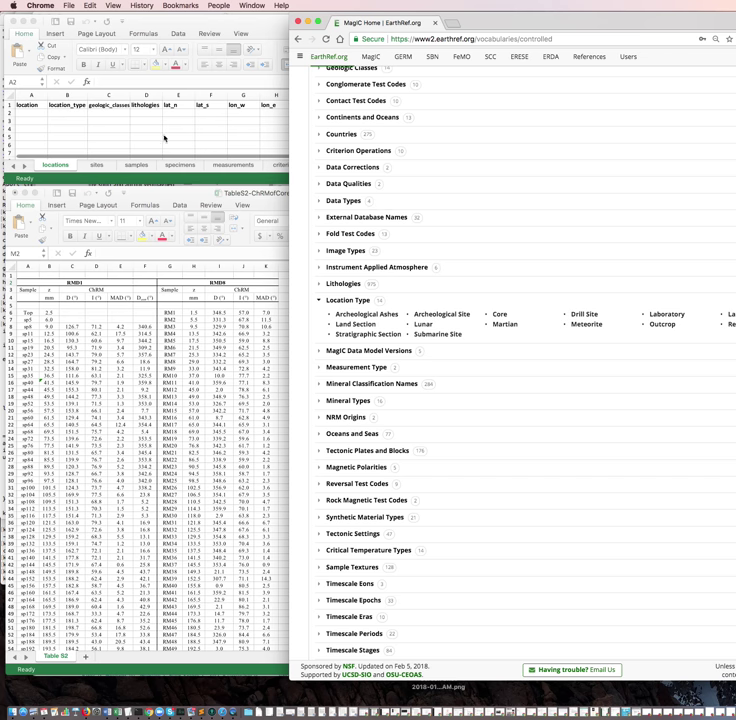
- Enter RMD1 and RMD8 in A2:A3 with location_type Core filled into B2:B3
{"action": "left_click", "coordinate": [71, 115]}
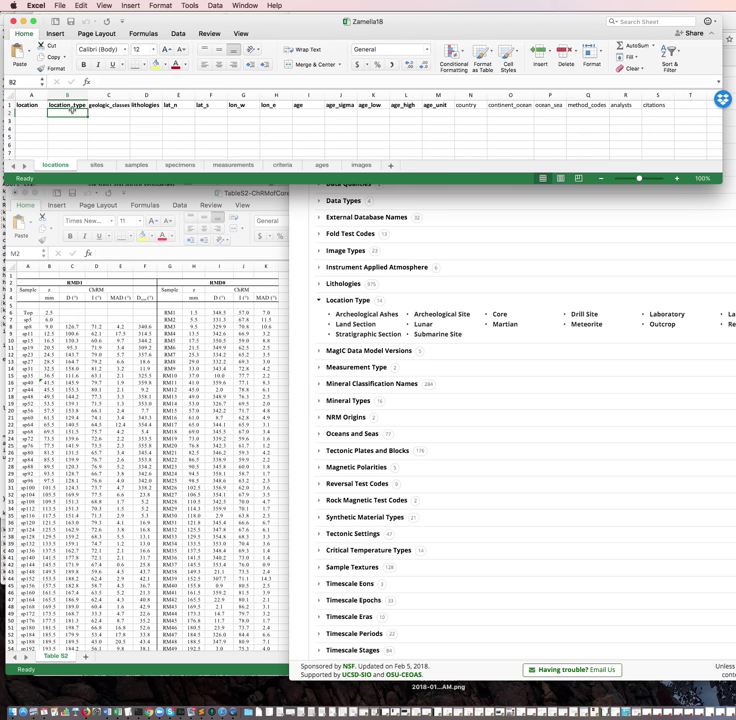
{"action": "type", "text": "Core"}
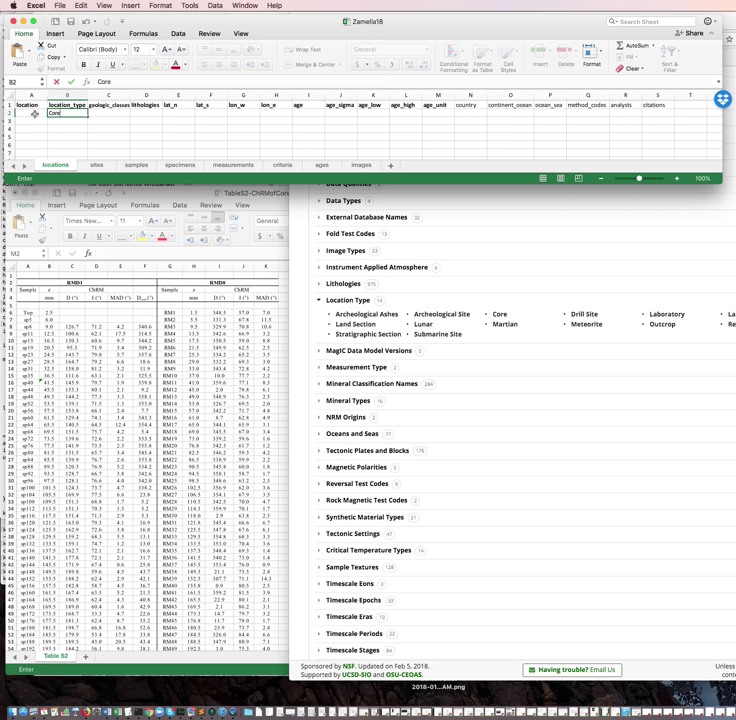
{"action": "left_click", "coordinate": [34, 113]}
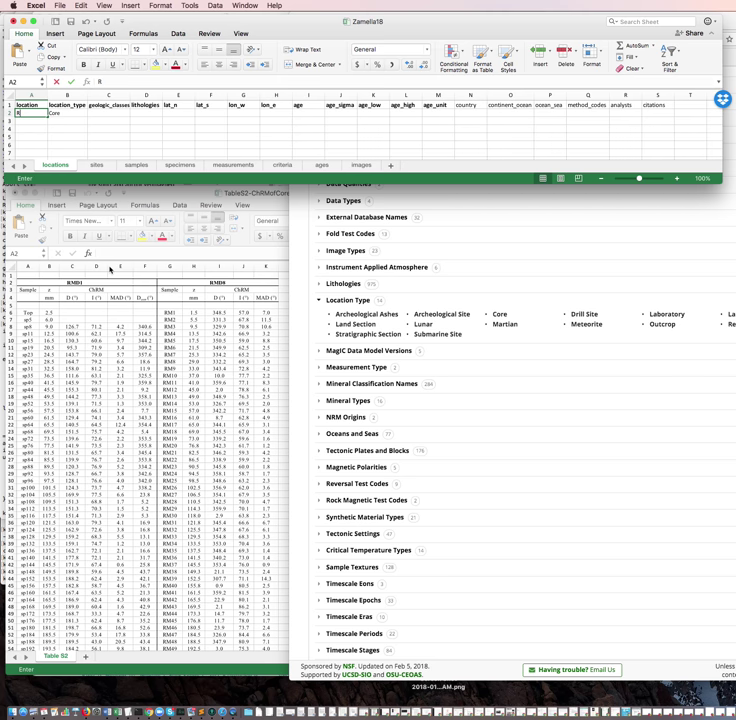
{"action": "type", "text": "RM"}
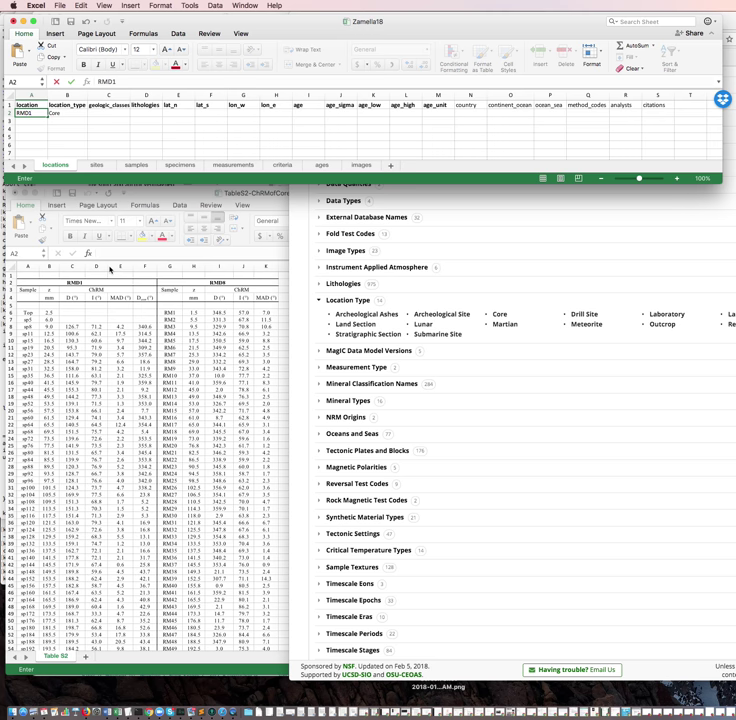
{"action": "type", "text": "D1"}
{"action": "left_click", "coordinate": [34, 121]}
{"action": "type", "text": "R"}
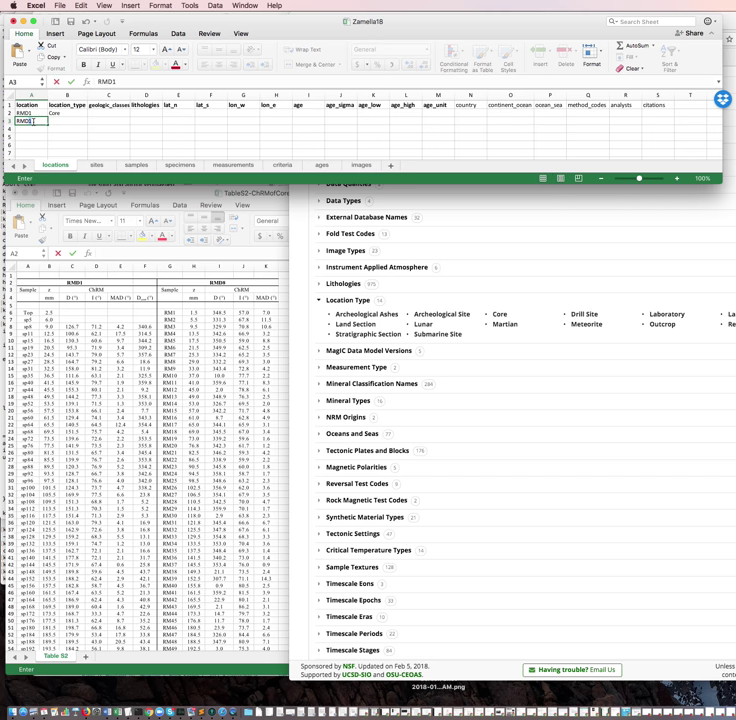
{"action": "type", "text": "MD8"}
{"action": "left_click_drag", "start_coordinate": [72, 113], "coordinate": [68, 120]}
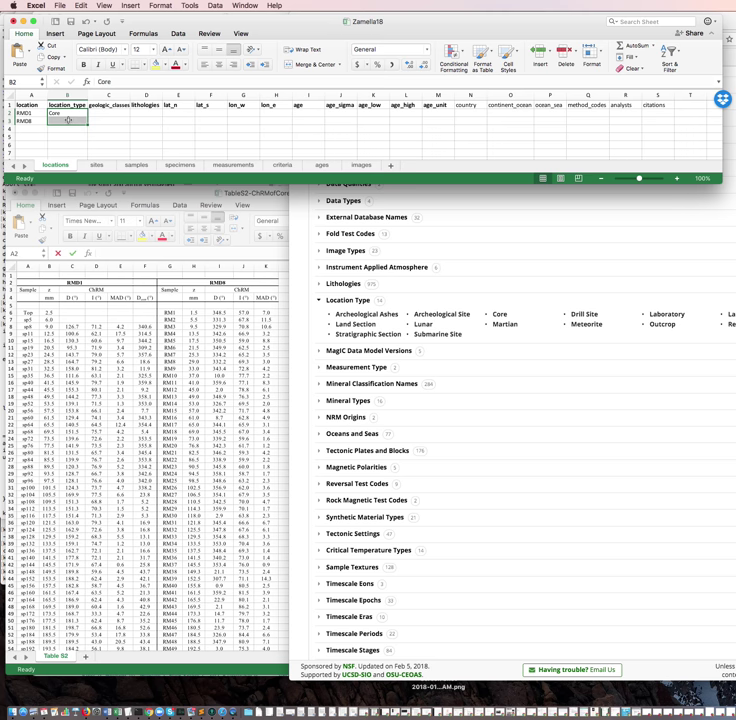
{"action": "key", "text": "ctrl+d"}
- Review the Location Type vocabulary list against the locations sheet
{"action": "left_click", "coordinate": [730, 25]}
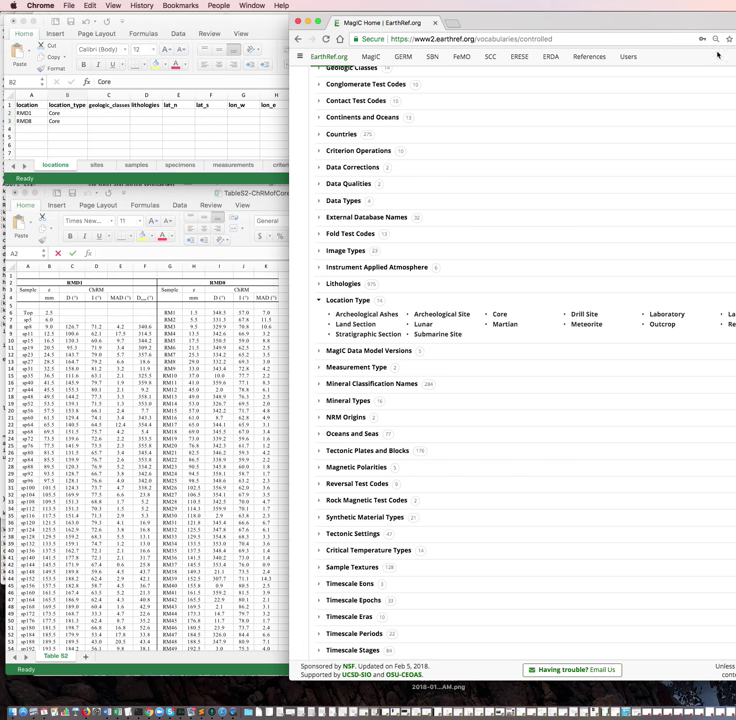
{"action": "scroll", "coordinate": [491, 263], "scroll_direction": "up", "scroll_amount": 1}
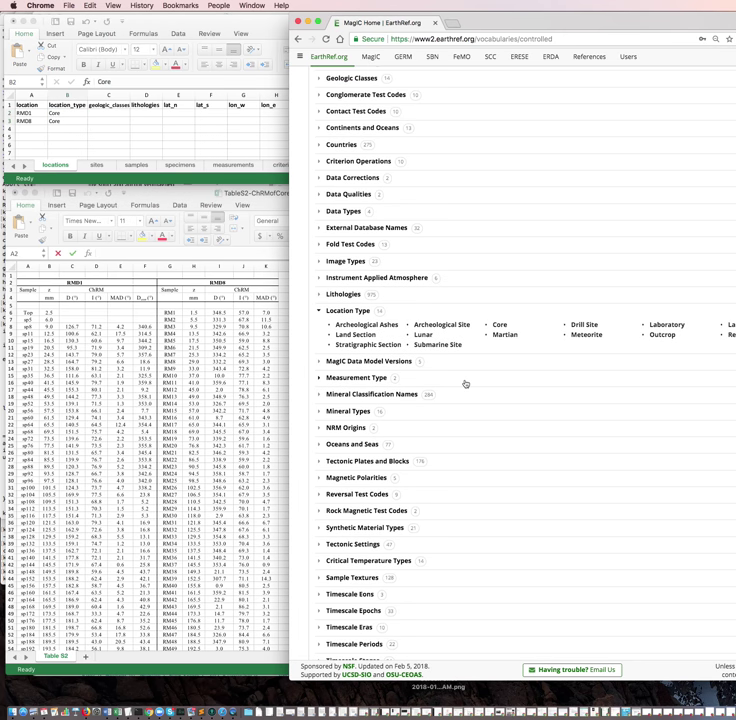
{"action": "scroll", "coordinate": [471, 401], "scroll_direction": "down", "scroll_amount": 1}
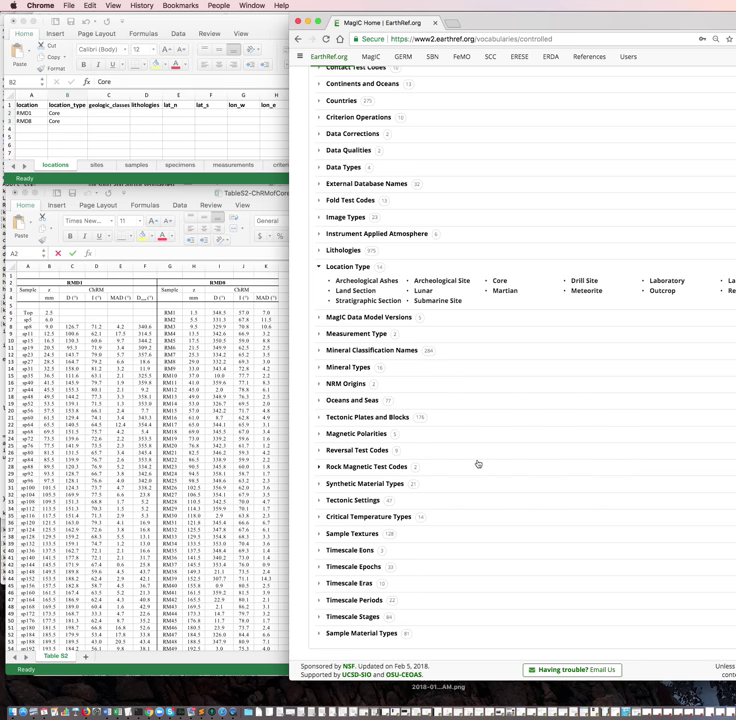
{"action": "scroll", "coordinate": [478, 464], "scroll_direction": "up", "scroll_amount": 4}
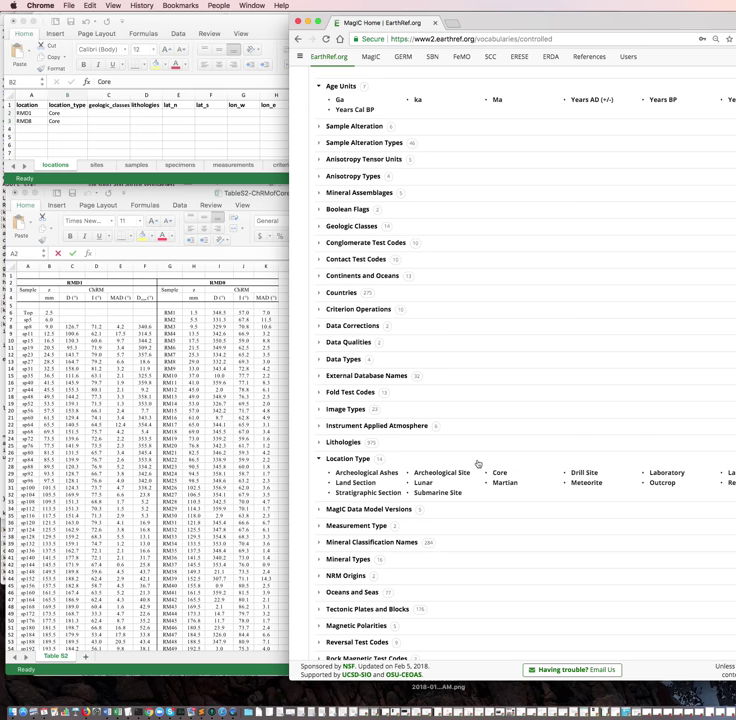
{"action": "scroll", "coordinate": [478, 464], "scroll_direction": "down", "scroll_amount": 4}
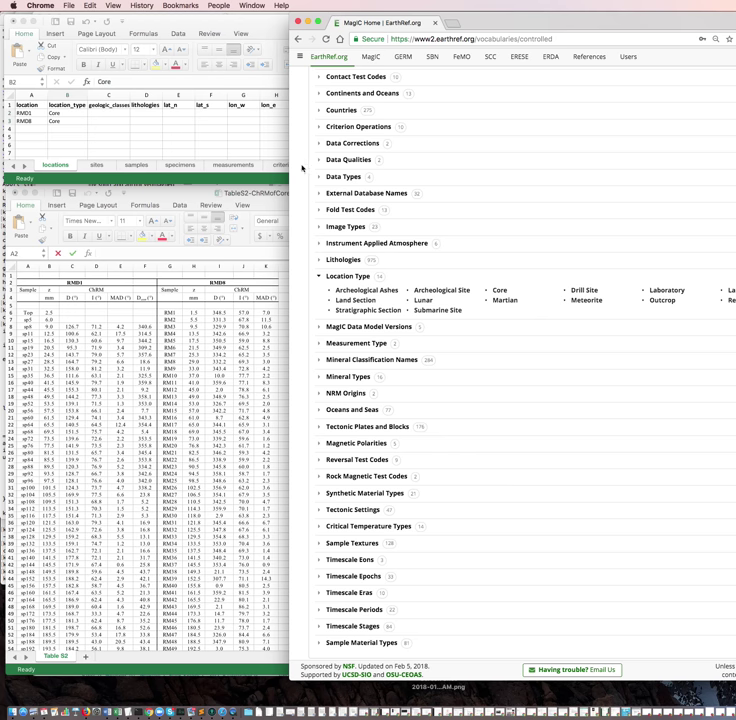
{"action": "left_click", "coordinate": [141, 117]}
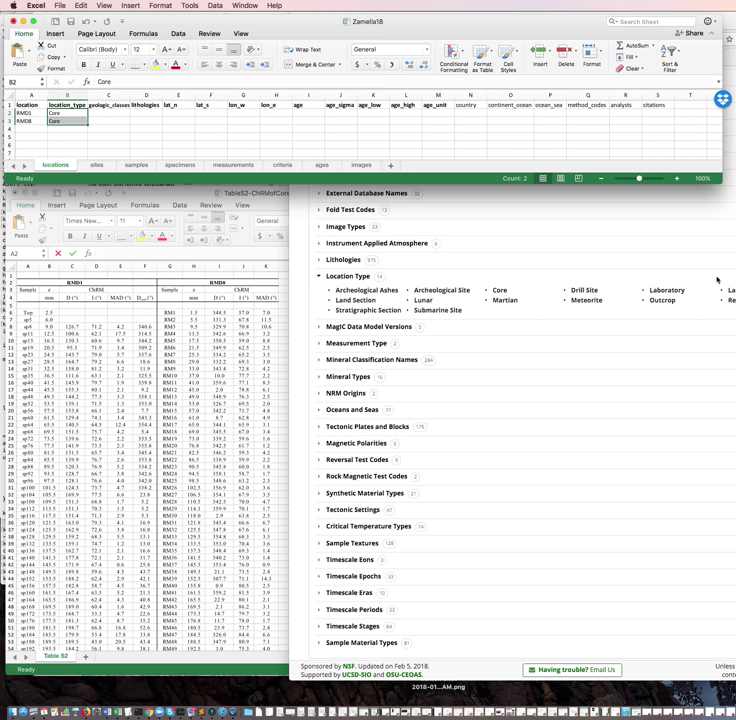
- Go back to the links page and open the MagIC home page
{"action": "left_click_drag", "start_coordinate": [730, 22], "coordinate": [611, 20]}
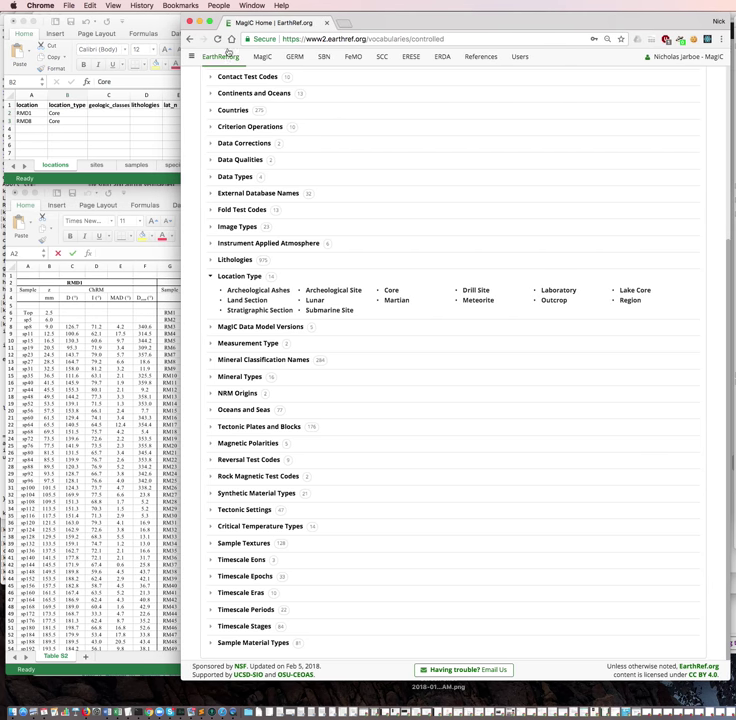
{"action": "left_click", "coordinate": [189, 38]}
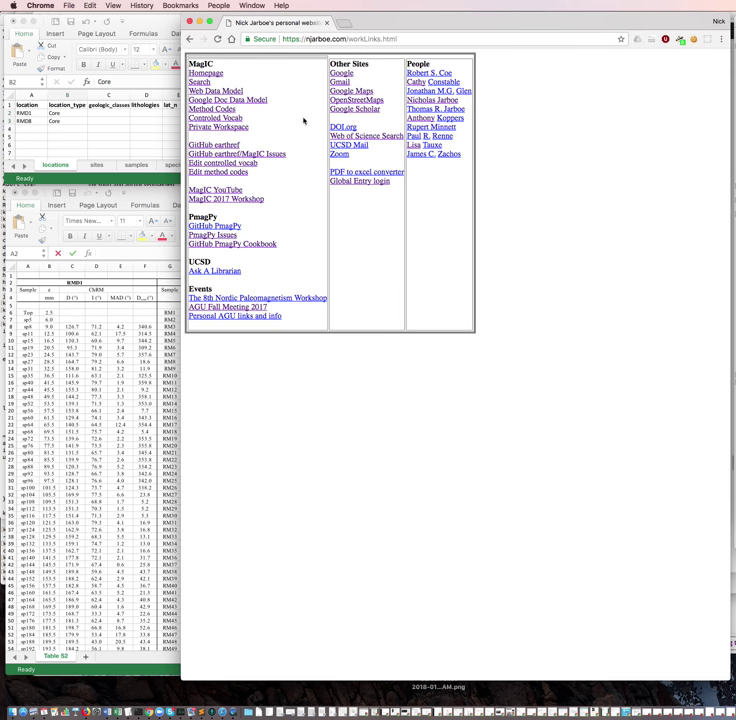
{"action": "left_click", "coordinate": [211, 75]}
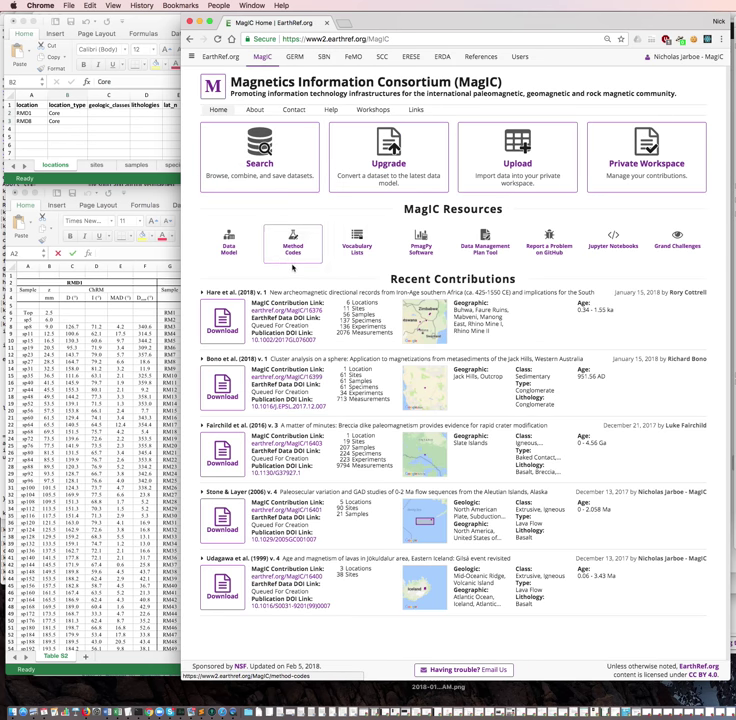
- In the MagIC data model, expand 2. Locations and show the Geologic Setting field details
{"action": "left_click", "coordinate": [231, 243]}
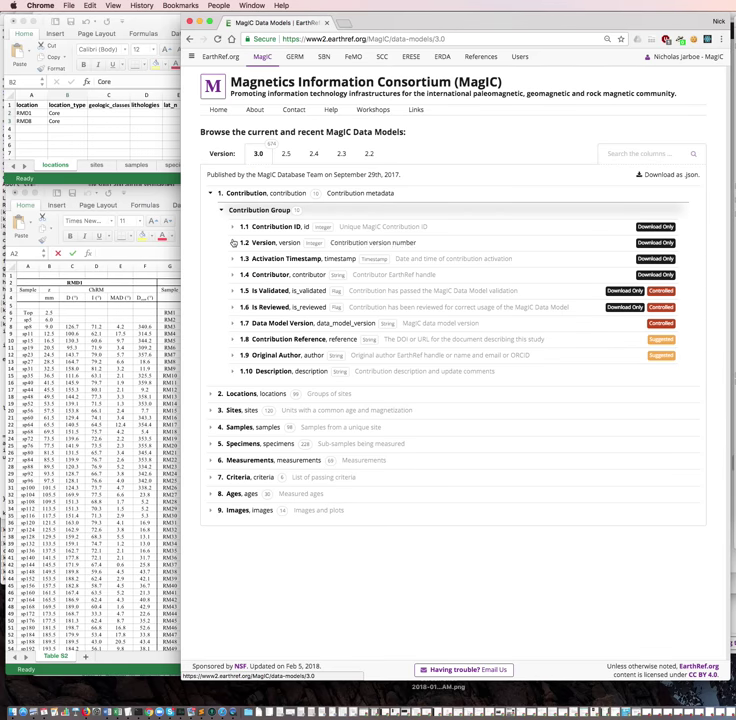
{"action": "left_click", "coordinate": [211, 194]}
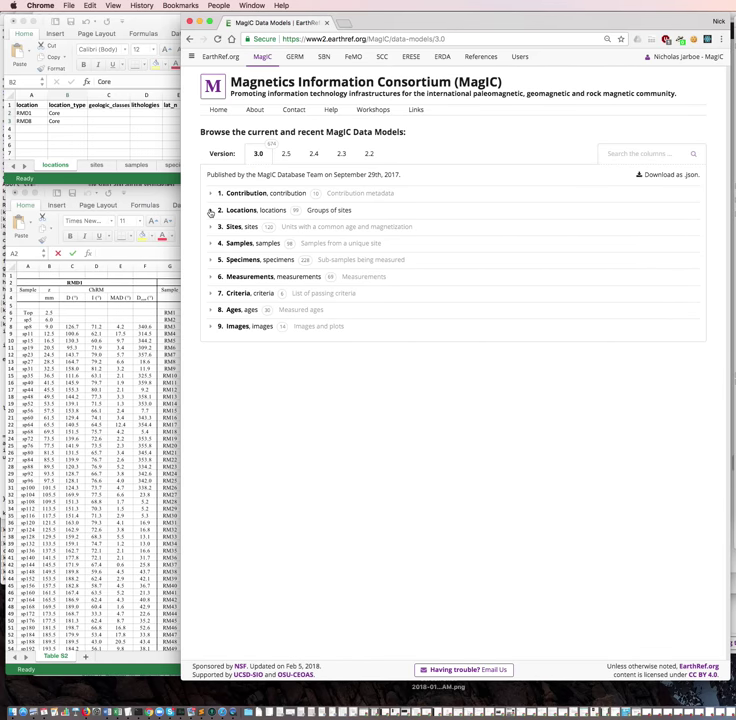
{"action": "left_click", "coordinate": [211, 212]}
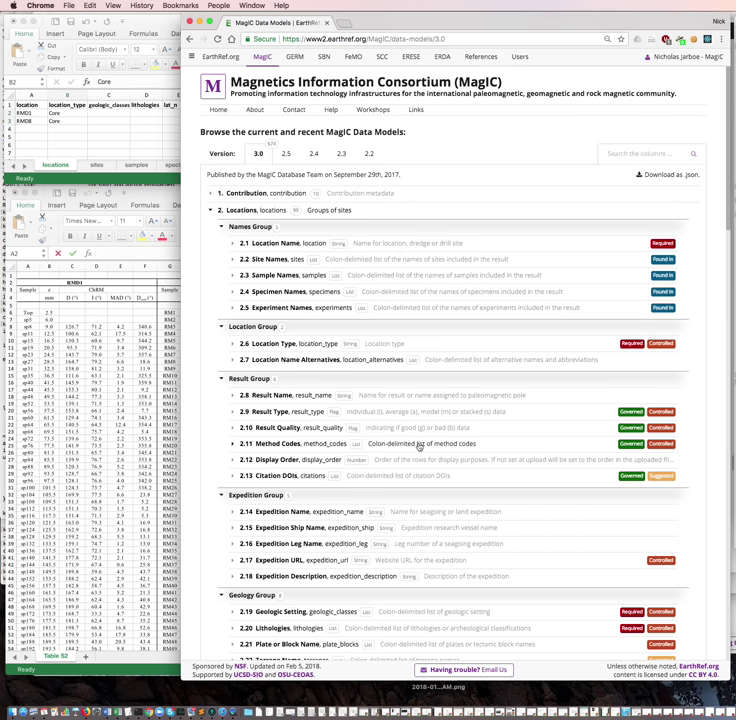
{"action": "scroll", "coordinate": [398, 470], "scroll_direction": "down", "scroll_amount": 3}
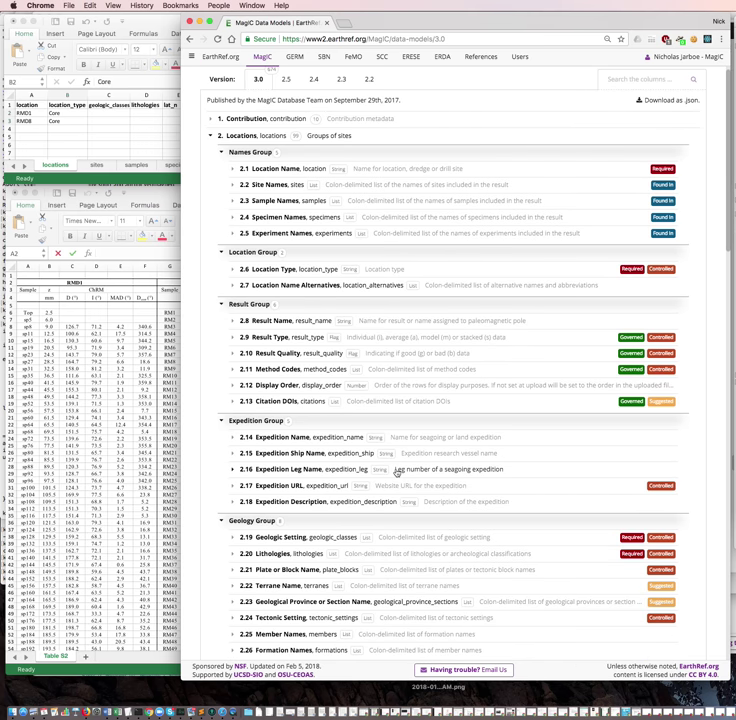
{"action": "scroll", "coordinate": [338, 533], "scroll_direction": "down", "scroll_amount": 1}
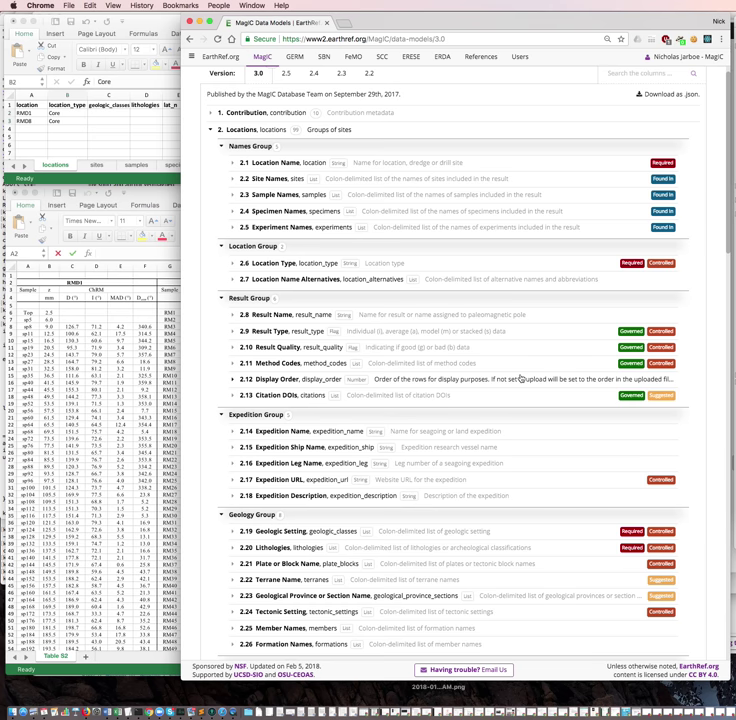
{"action": "scroll", "coordinate": [552, 419], "scroll_direction": "down", "scroll_amount": 2}
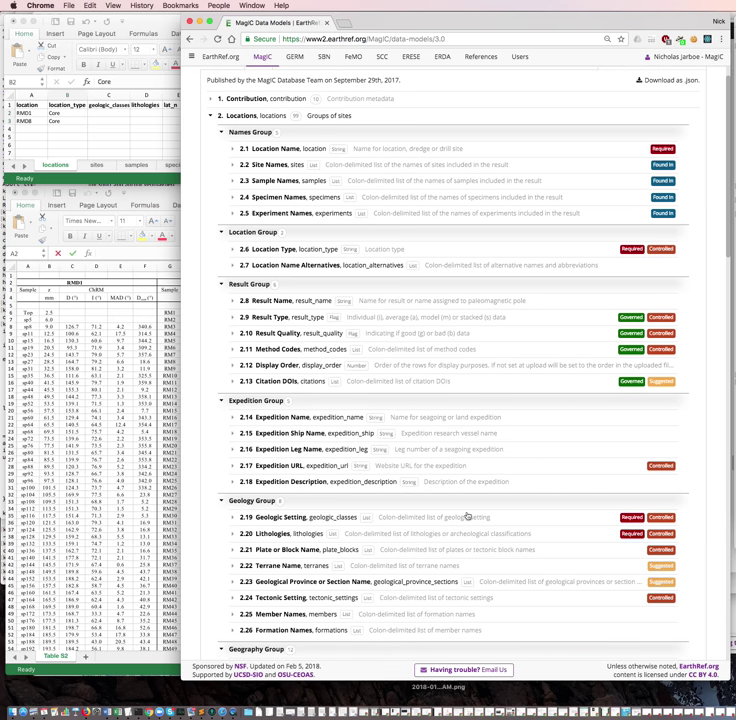
{"action": "left_click", "coordinate": [233, 517]}
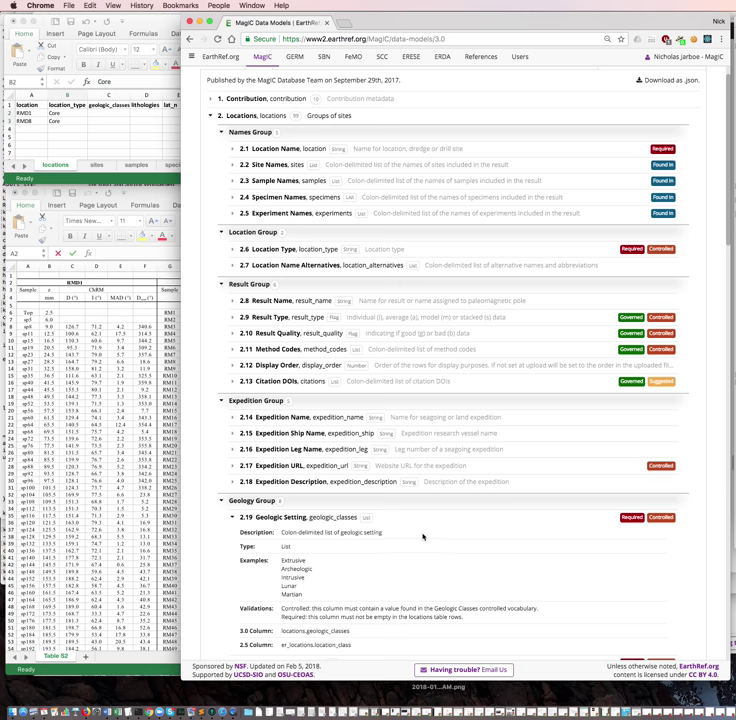
- Read the Geologic Setting examples, then open the MagIC home page in a new window
{"action": "scroll", "coordinate": [359, 545], "scroll_direction": "down", "scroll_amount": 1}
{"action": "scroll", "coordinate": [359, 545], "scroll_direction": "down", "scroll_amount": 2}
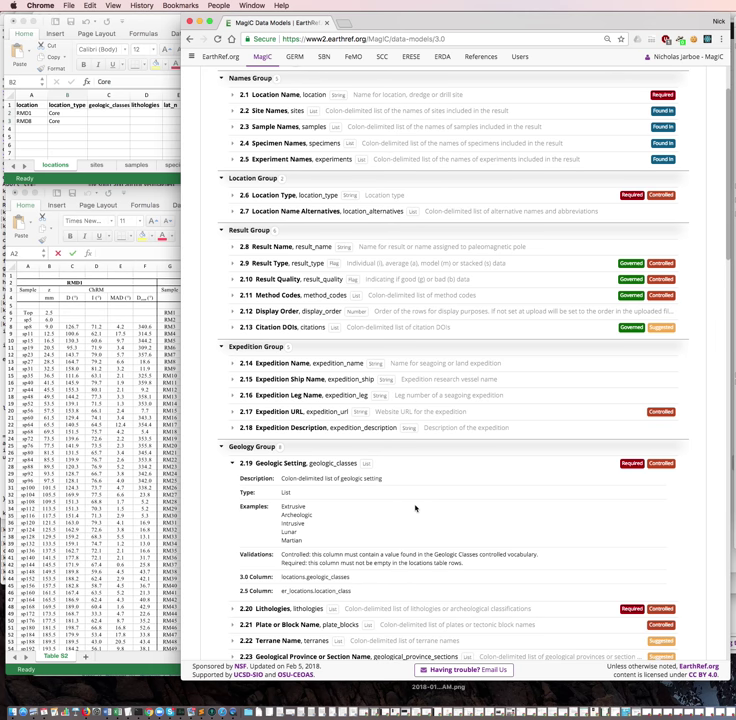
{"action": "scroll", "coordinate": [415, 508], "scroll_direction": "down", "scroll_amount": 1}
{"action": "scroll", "coordinate": [417, 508], "scroll_direction": "down", "scroll_amount": 3}
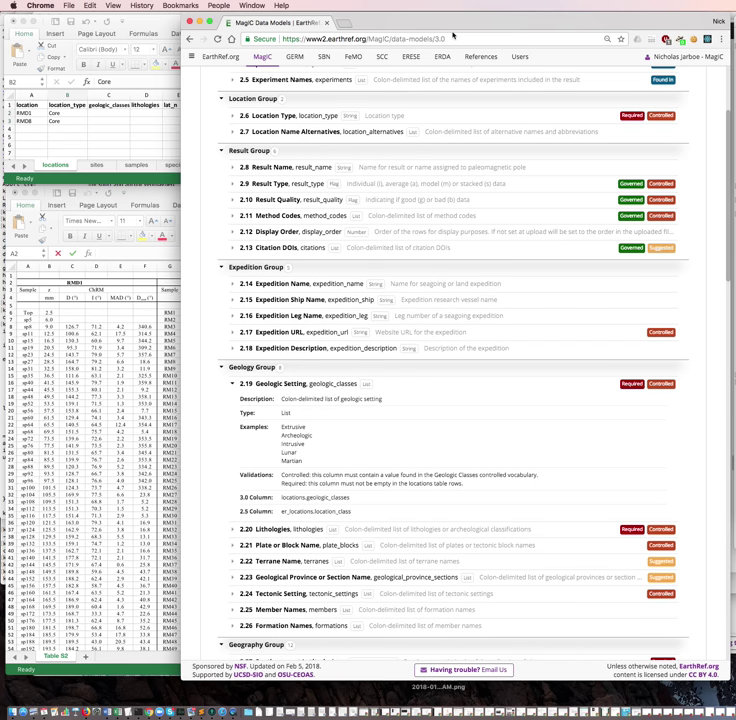
{"action": "key", "text": "super+n"}
{"action": "left_click", "coordinate": [216, 86]}
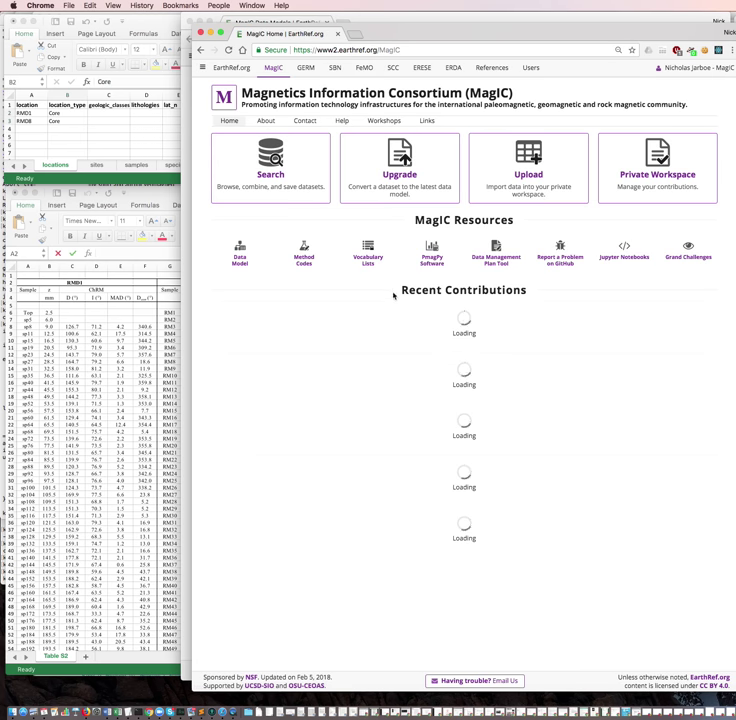
- Expand the Geologic Classes vocabulary to show its 14 terms, such as Igneous and Sedimentary
{"action": "left_click", "coordinate": [368, 252]}
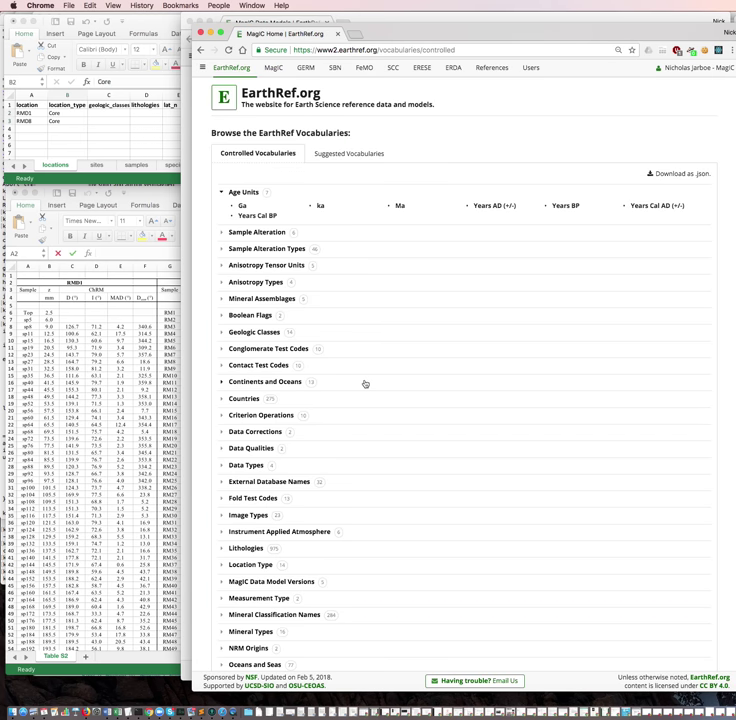
{"action": "scroll", "coordinate": [365, 383], "scroll_direction": "down", "scroll_amount": 5}
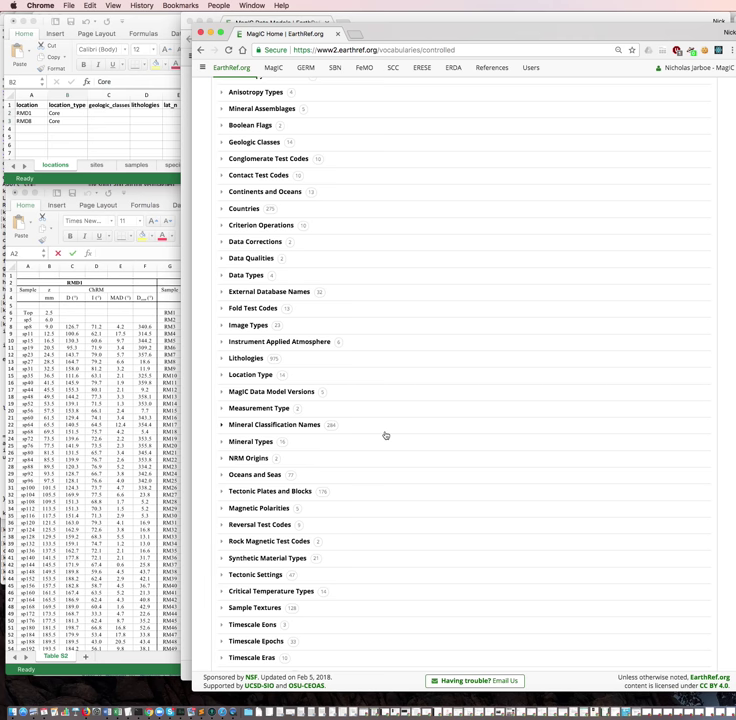
{"action": "scroll", "coordinate": [385, 436], "scroll_direction": "down", "scroll_amount": 2}
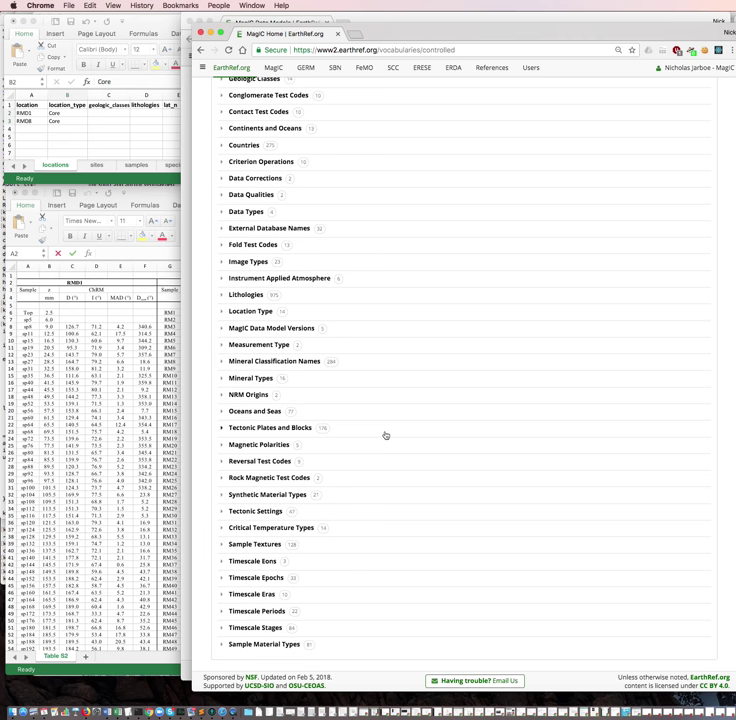
{"action": "scroll", "coordinate": [387, 436], "scroll_direction": "up", "scroll_amount": 2}
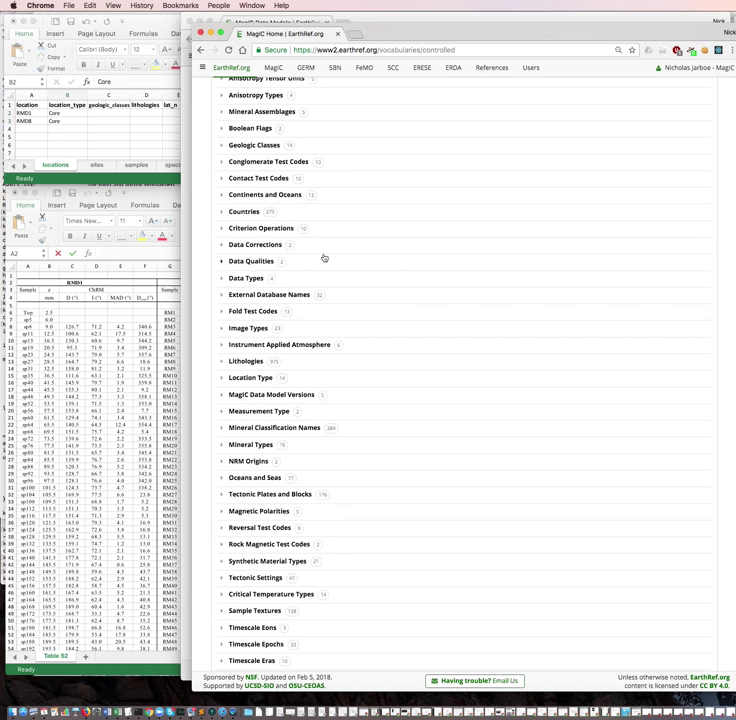
{"action": "scroll", "coordinate": [323, 258], "scroll_direction": "up", "scroll_amount": 1}
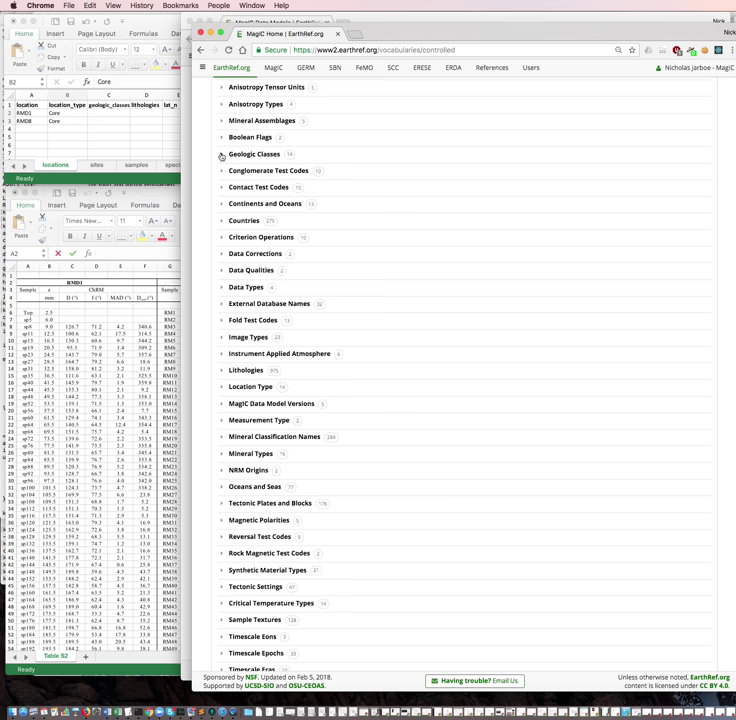
{"action": "left_click", "coordinate": [221, 156]}
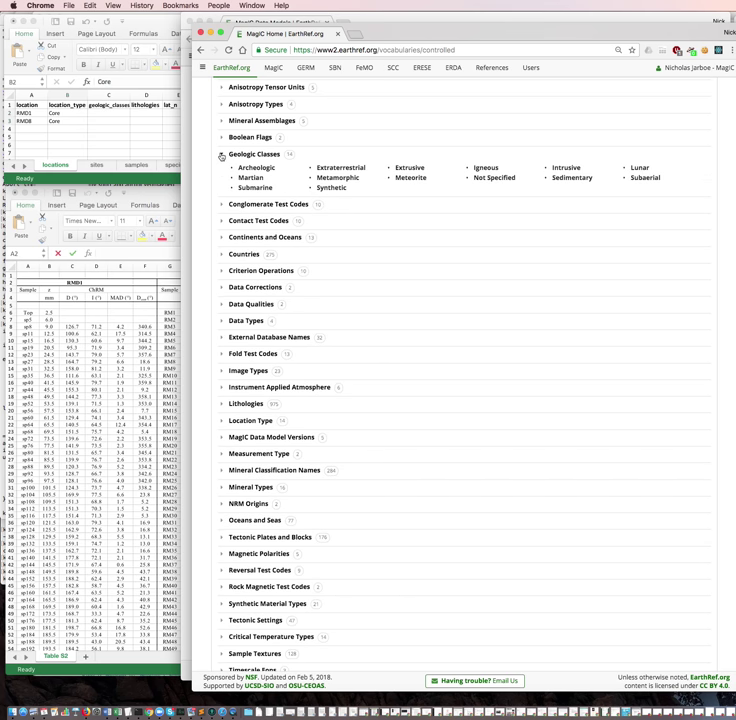
{"action": "left_click_drag", "start_coordinate": [436, 30], "coordinate": [458, 20]}
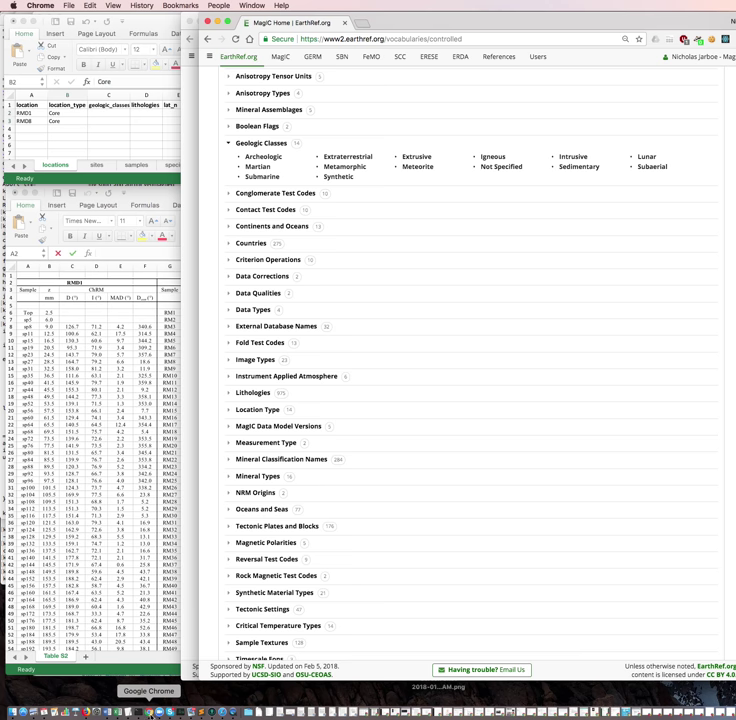
- Show the first page of zanella18.pdf, with its title, abstract and keywords
{"action": "left_click", "coordinate": [33, 711]}
{"action": "scroll", "coordinate": [177, 514], "scroll_direction": "up", "scroll_amount": 5}
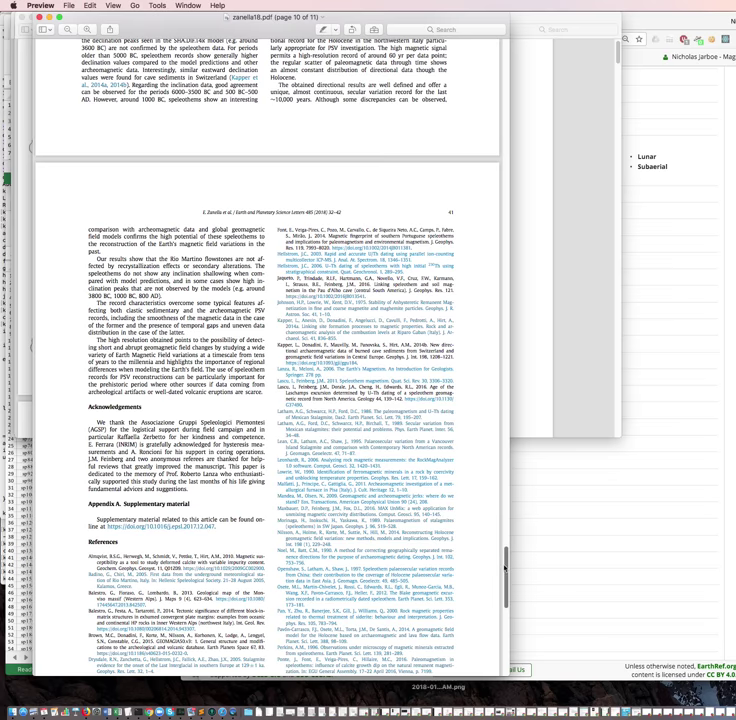
{"action": "left_click_drag", "start_coordinate": [506, 570], "coordinate": [407, 178]}
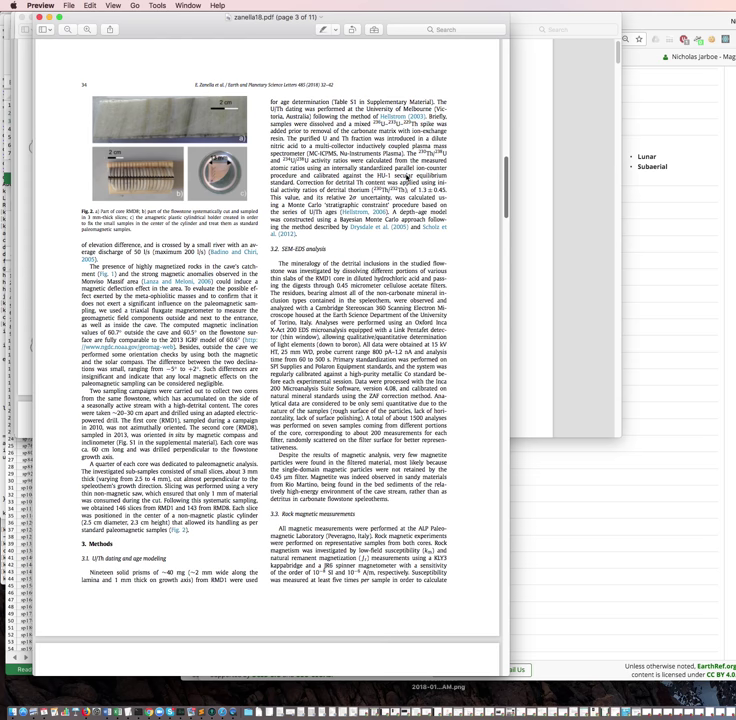
{"action": "left_click_drag", "start_coordinate": [407, 178], "coordinate": [401, 49]}
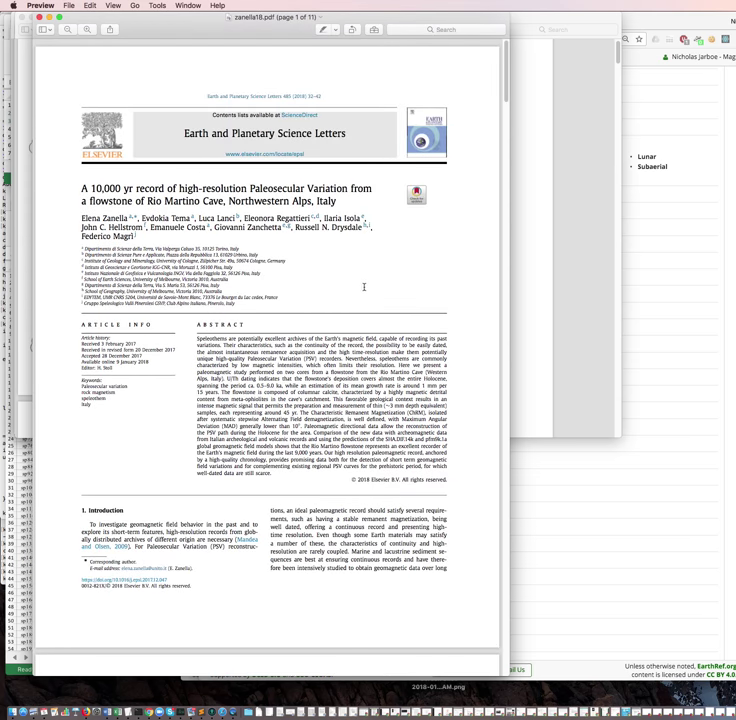
{"action": "scroll", "coordinate": [358, 386], "scroll_direction": "down", "scroll_amount": 2}
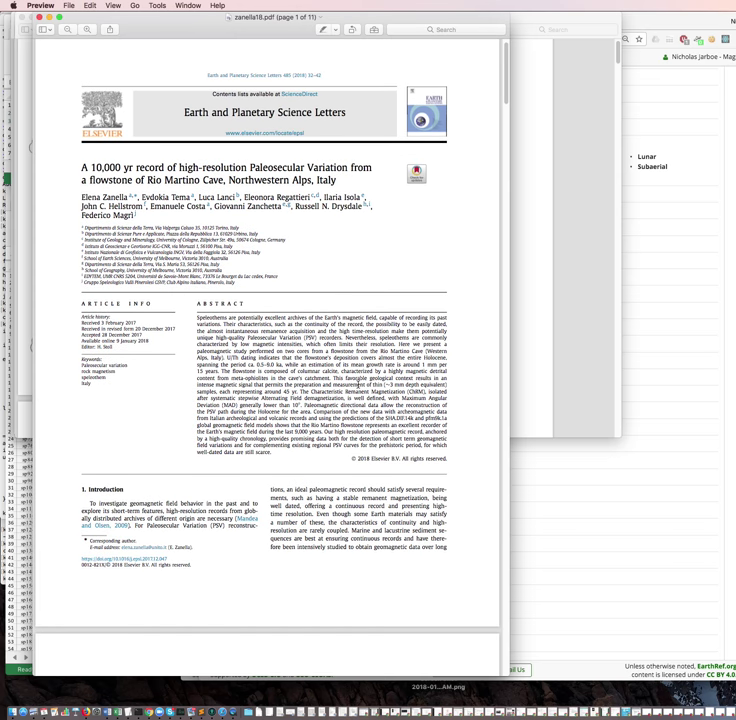
- Close the mejia02.pdf paper, leaving the MagIC vocabularies page beside the paper
{"action": "left_click", "coordinate": [585, 350]}
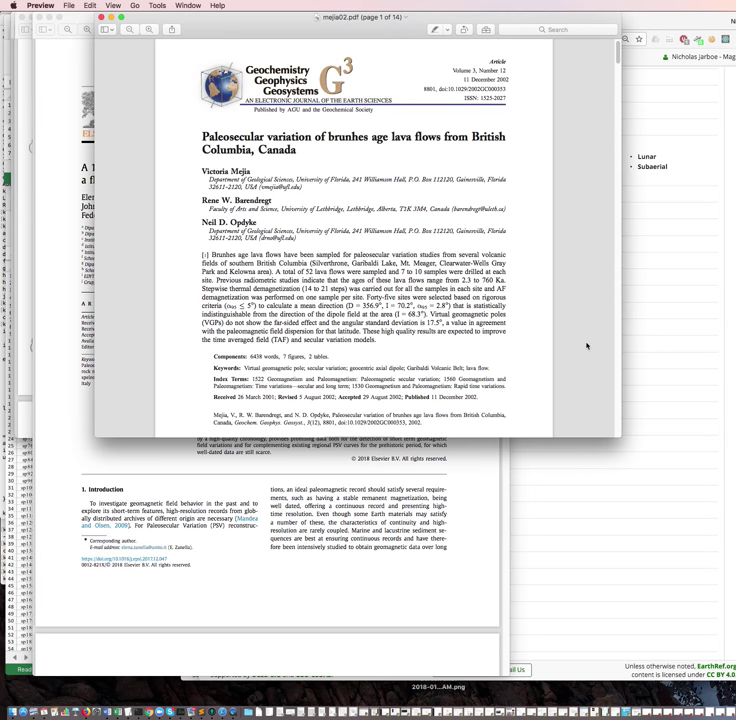
{"action": "left_click", "coordinate": [101, 17]}
{"action": "left_click", "coordinate": [597, 284]}
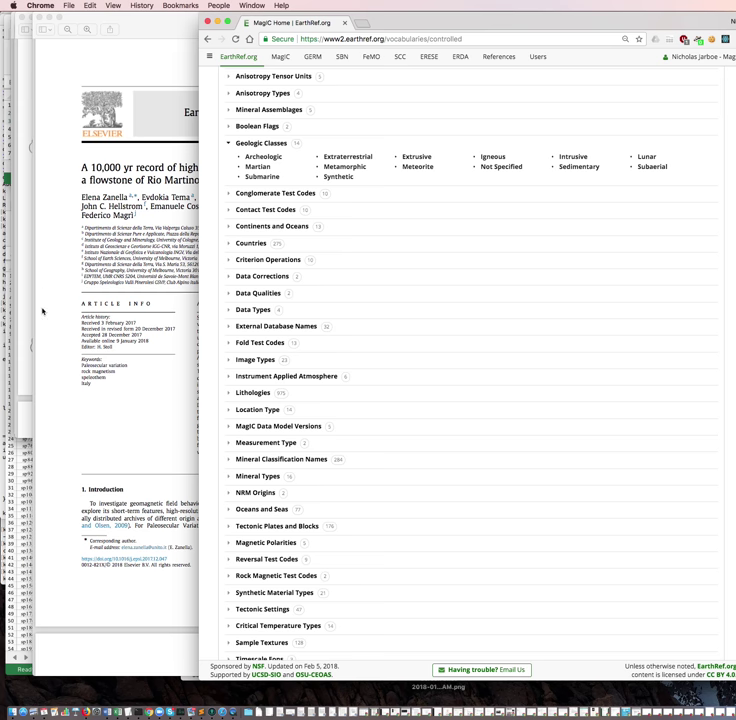
- Type 'Sedimentary:' into RMD1's geologic_classes cell C2
{"action": "left_click", "coordinate": [5, 178]}
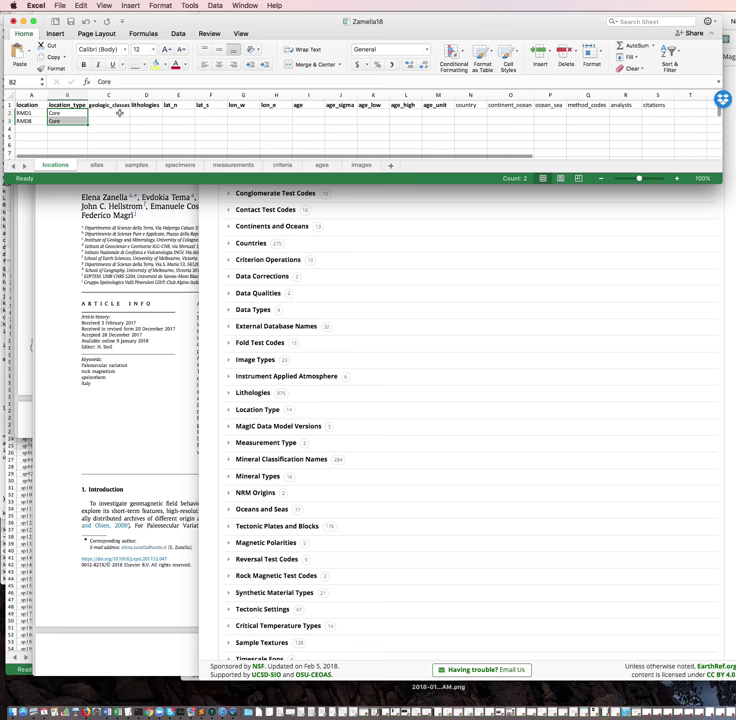
{"action": "left_click", "coordinate": [447, 252]}
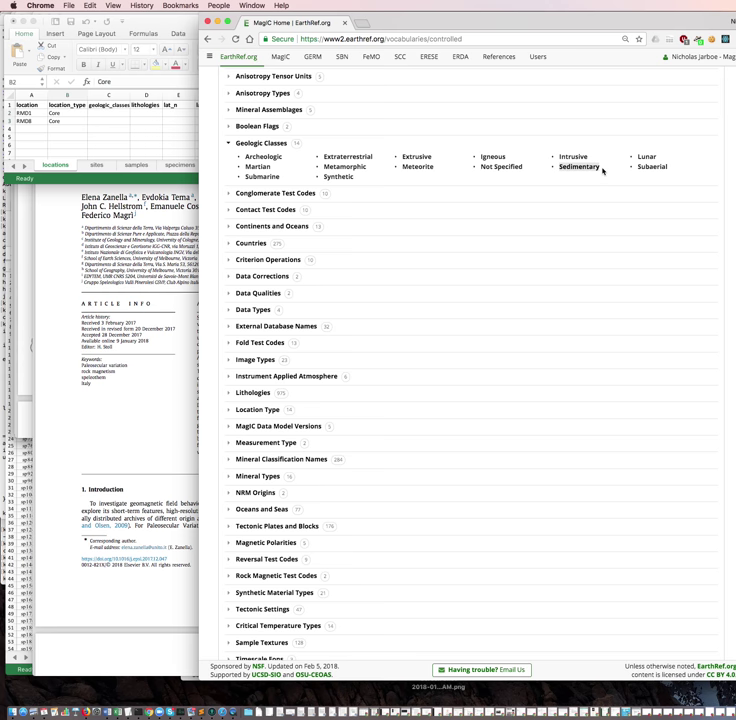
{"action": "left_click", "coordinate": [105, 114]}
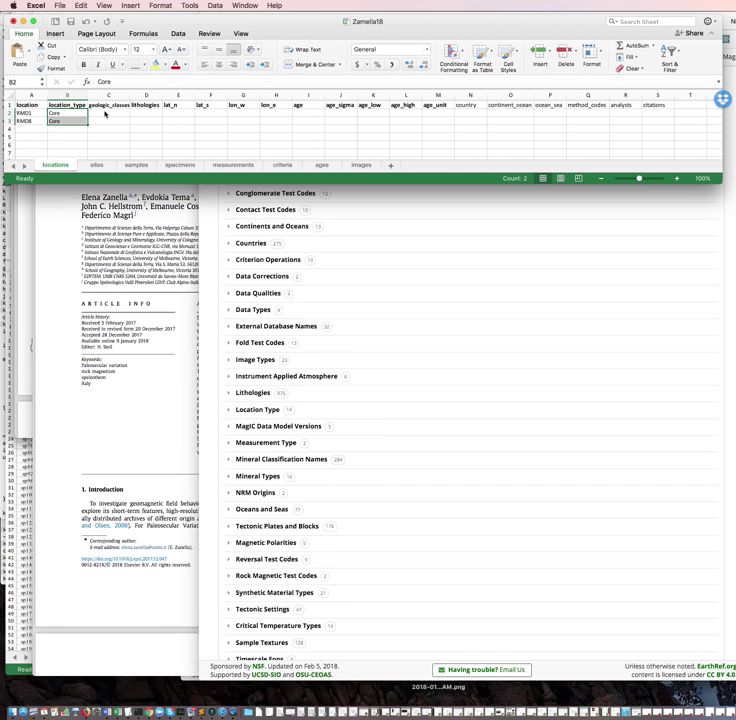
{"action": "left_click", "coordinate": [105, 114]}
{"action": "type", "text": "Sedimentary"}
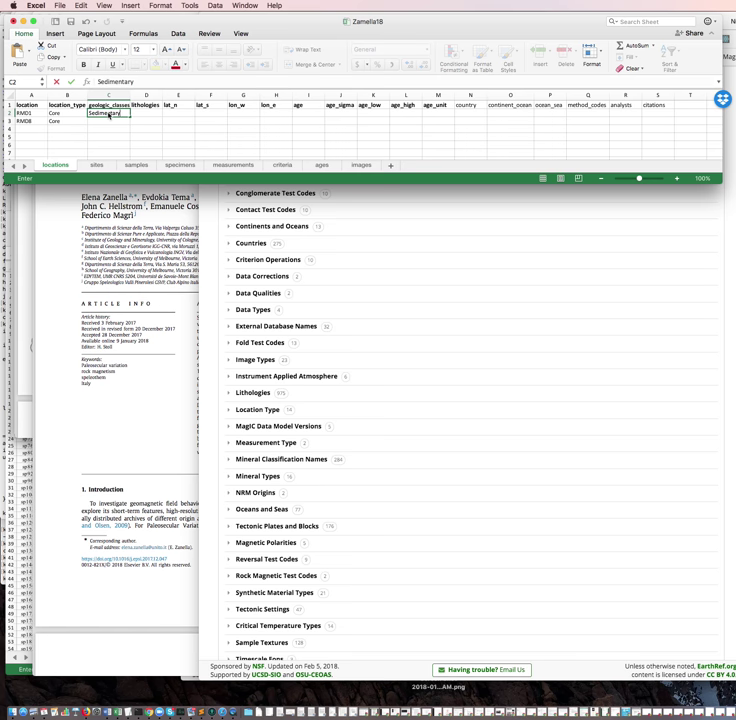
{"action": "type", "text": ":"}
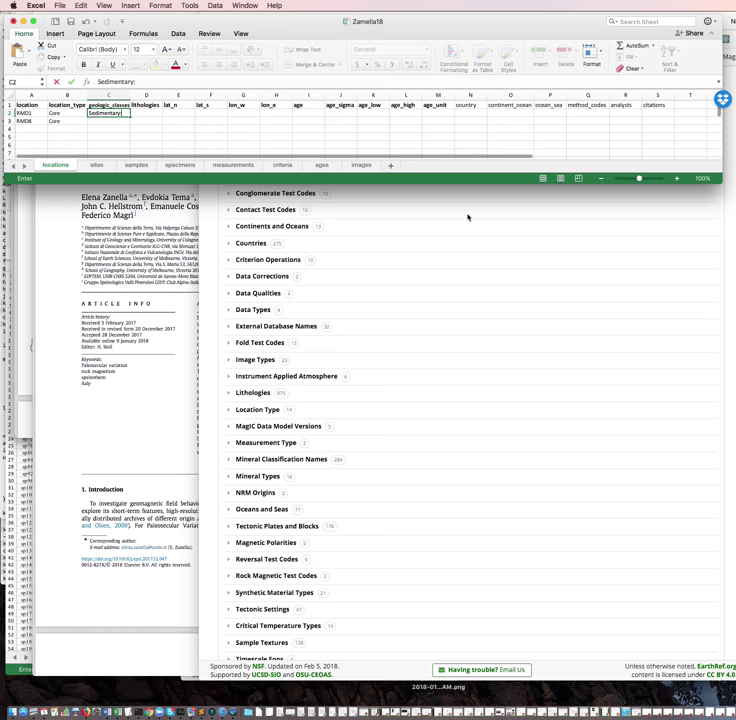
- Append 'Subaerial' from the Geologic Classes list to make Sedimentary:Subaerial, then widen column C
{"action": "left_click", "coordinate": [537, 197]}
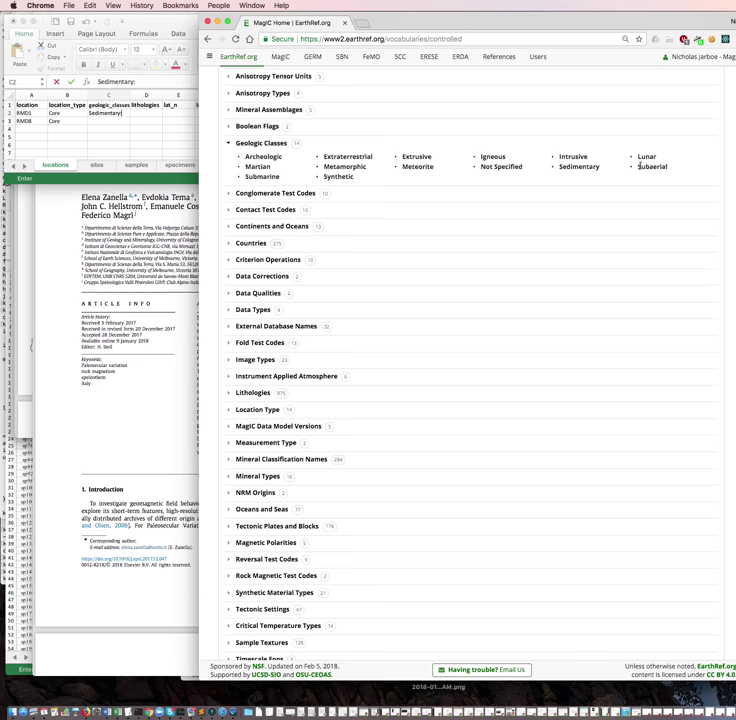
{"action": "left_click_drag", "start_coordinate": [638, 166], "coordinate": [664, 165]}
{"action": "key", "text": "super+c"}
{"action": "left_click", "coordinate": [123, 123]}
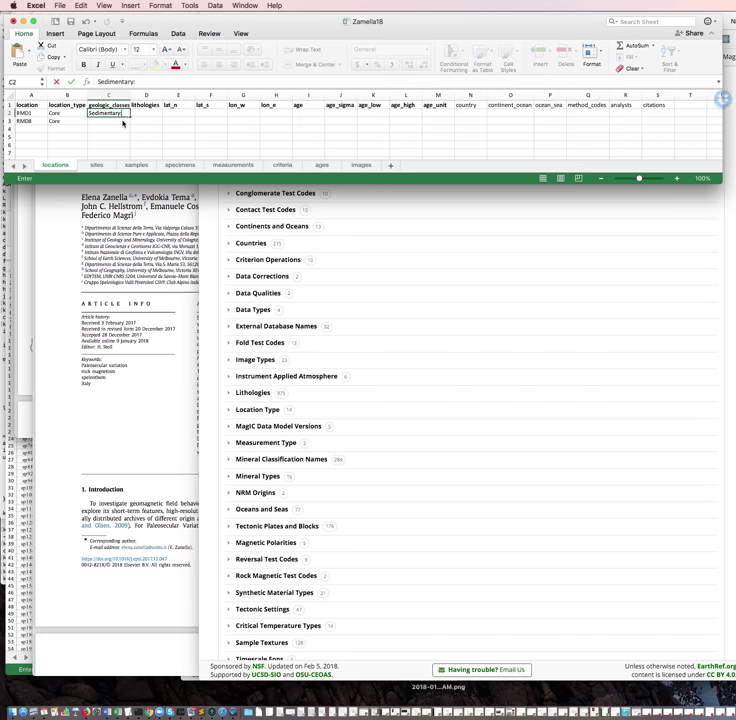
{"action": "key", "text": "super+v"}
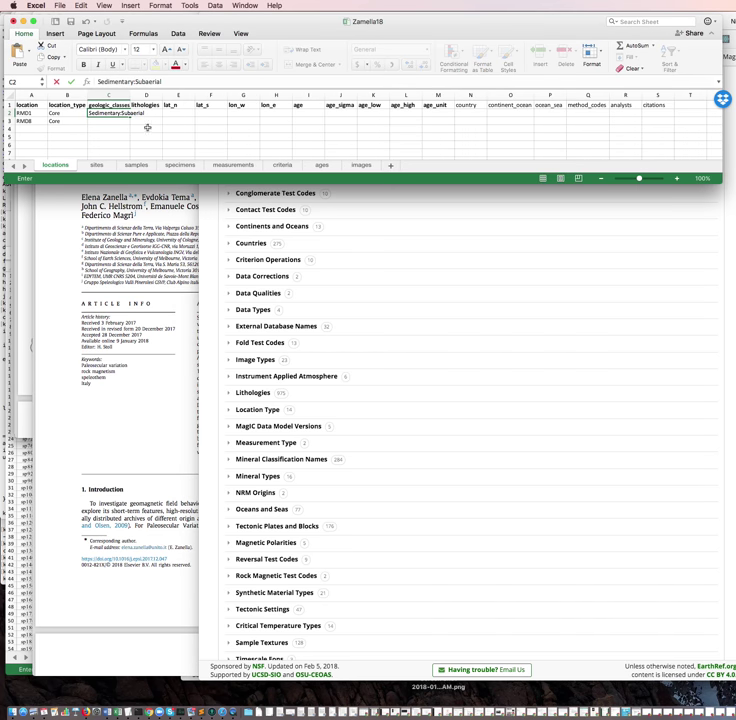
{"action": "left_click", "coordinate": [156, 113]}
{"action": "left_click", "coordinate": [148, 128]}
{"action": "left_click_drag", "start_coordinate": [129, 94], "coordinate": [146, 94]}
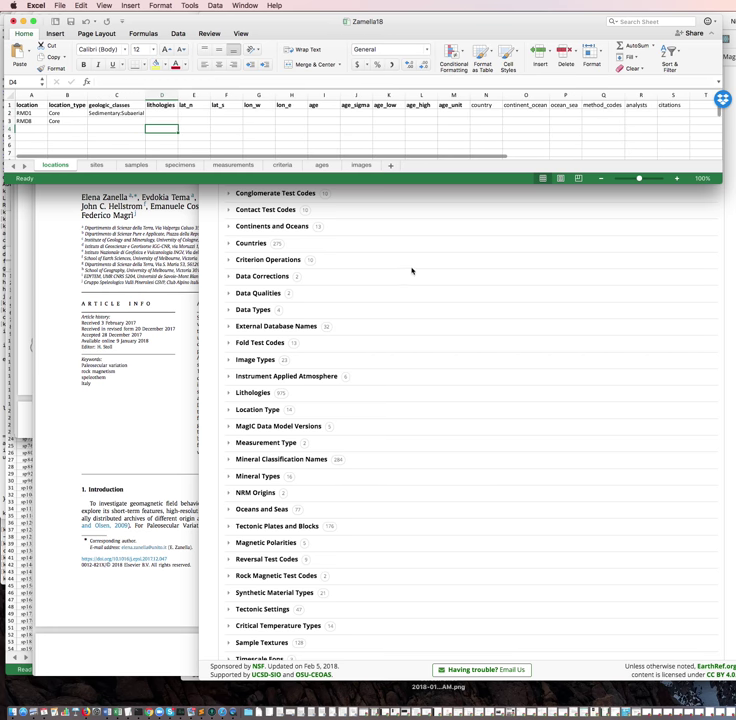
- Expand the Lithologies vocabulary on the MagIC vocabularies page
{"action": "left_click", "coordinate": [415, 198]}
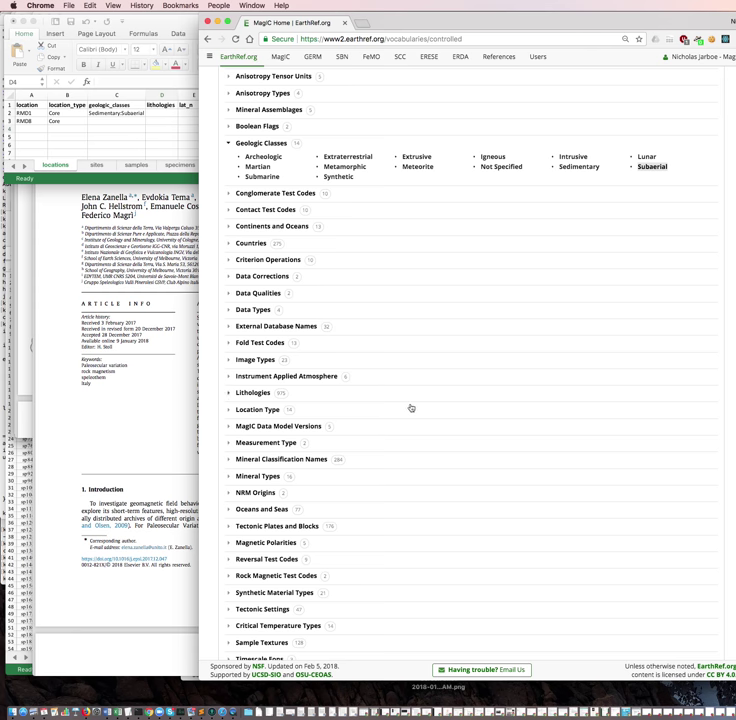
{"action": "scroll", "coordinate": [400, 423], "scroll_direction": "up", "scroll_amount": 3}
{"action": "scroll", "coordinate": [400, 423], "scroll_direction": "down", "scroll_amount": 5}
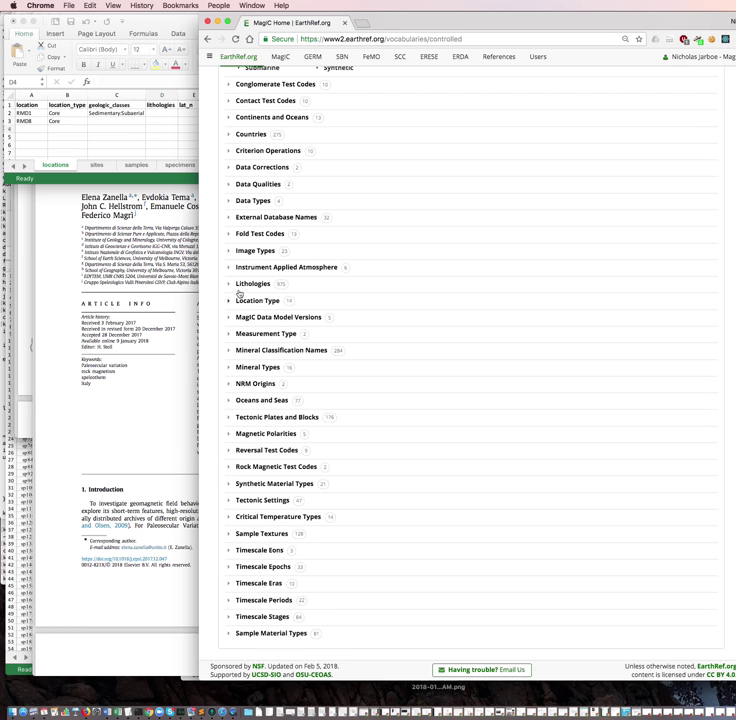
{"action": "left_click", "coordinate": [229, 285]}
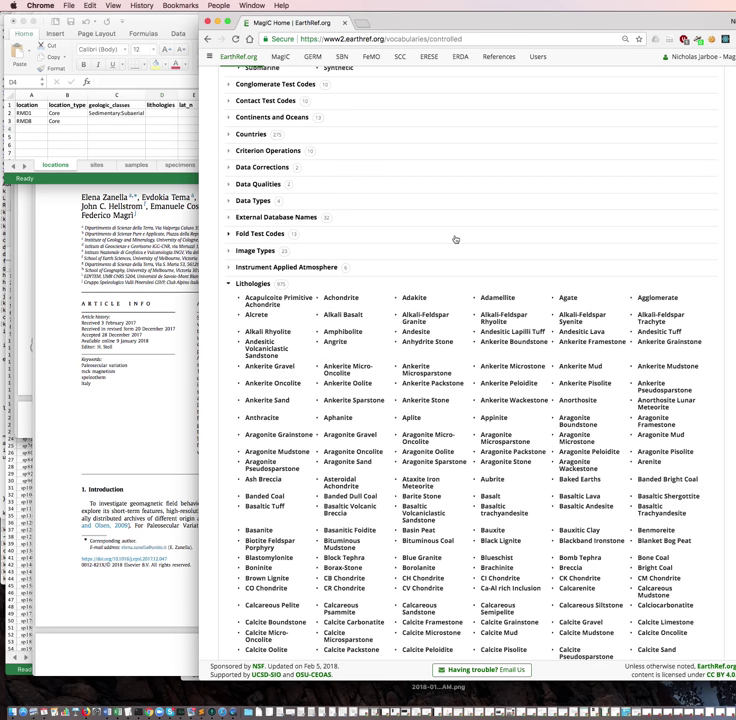
- Search the lithologies for 'Flow' and scroll through the rock types before returning to the paper
{"action": "key", "text": "super+f"}
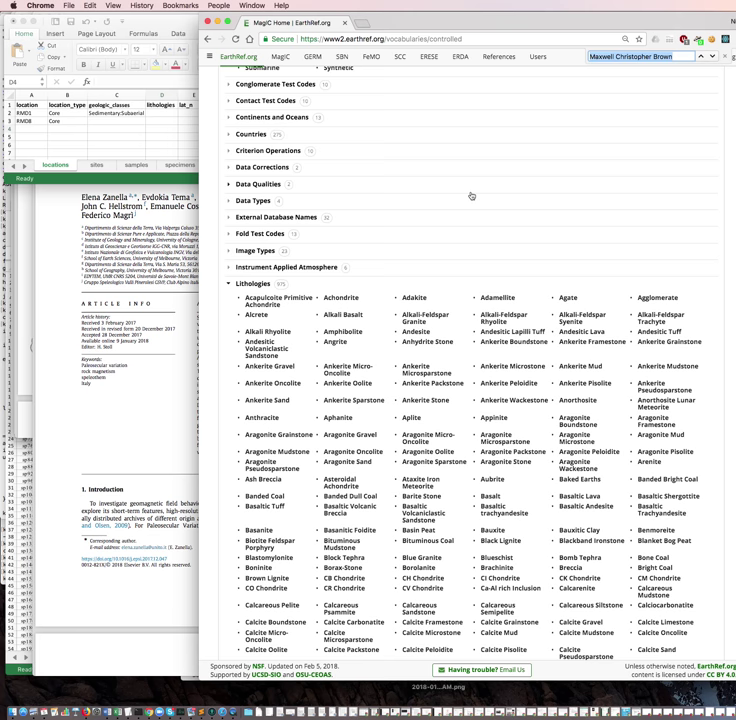
{"action": "type", "text": "Flow"}
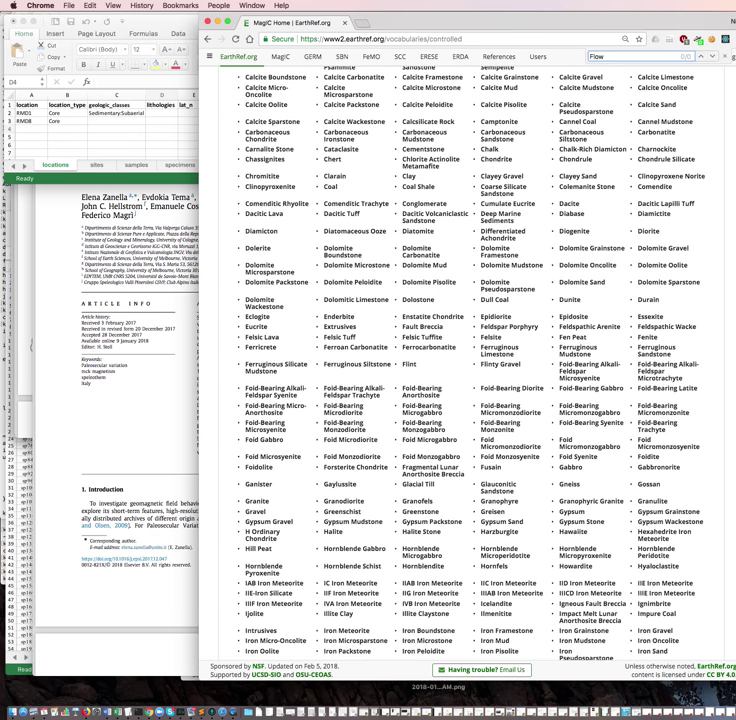
{"action": "key", "text": "BackSpace"}
{"action": "key", "text": "BackSpace"}
{"action": "key", "text": "BackSpace"}
{"action": "key", "text": "BackSpace"}
{"action": "key", "text": "BackSpace"}
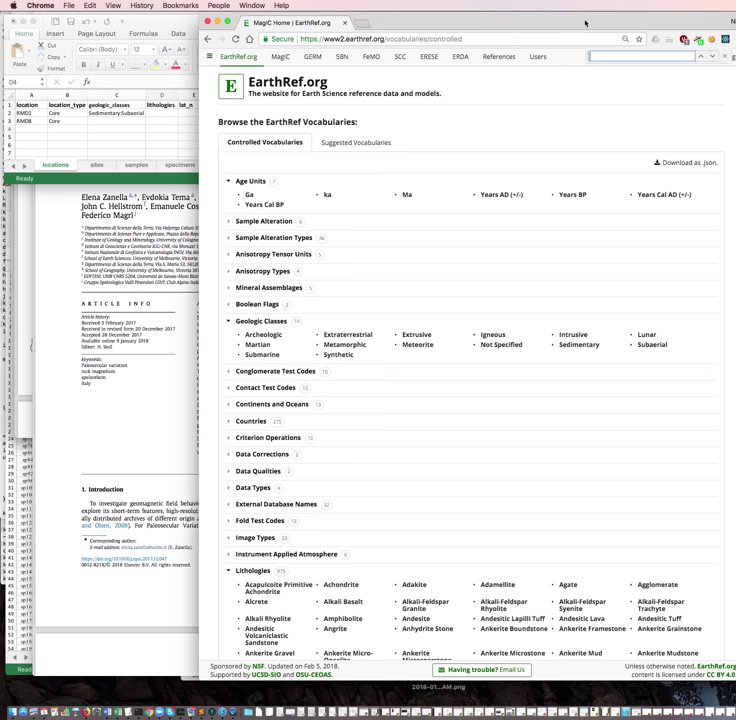
{"action": "left_click_drag", "start_coordinate": [586, 22], "coordinate": [561, 22]}
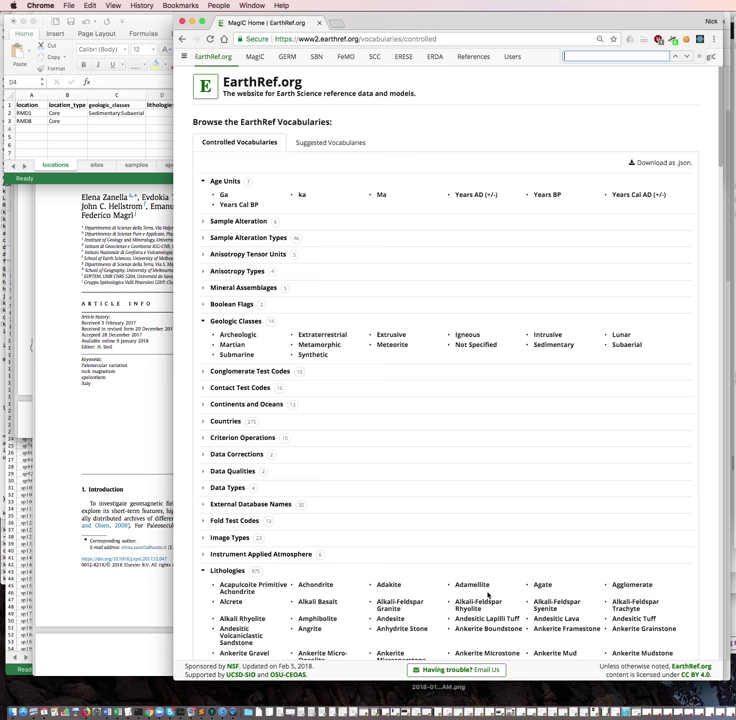
{"action": "scroll", "coordinate": [487, 594], "scroll_direction": "down", "scroll_amount": 5}
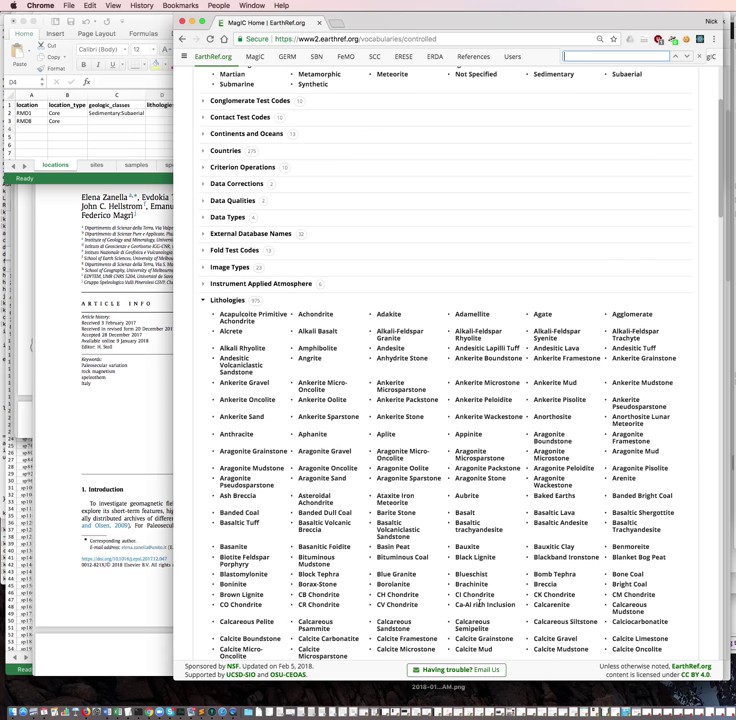
{"action": "scroll", "coordinate": [480, 604], "scroll_direction": "down", "scroll_amount": 3}
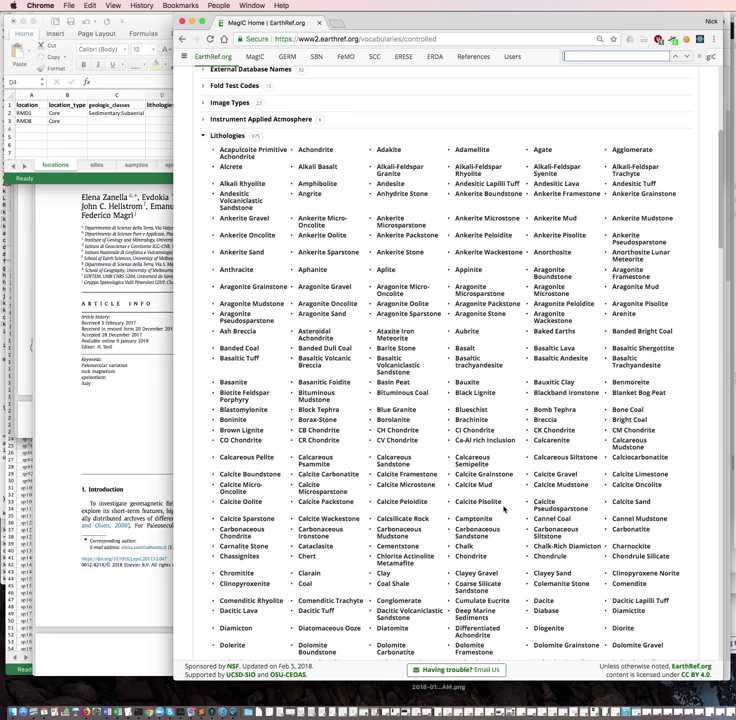
{"action": "scroll", "coordinate": [504, 509], "scroll_direction": "up", "scroll_amount": 10}
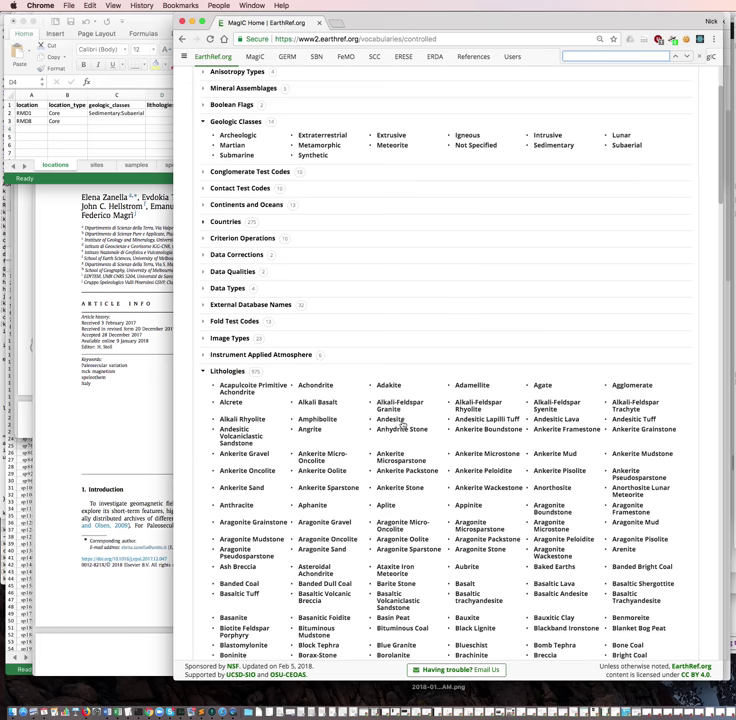
{"action": "left_click", "coordinate": [139, 362]}
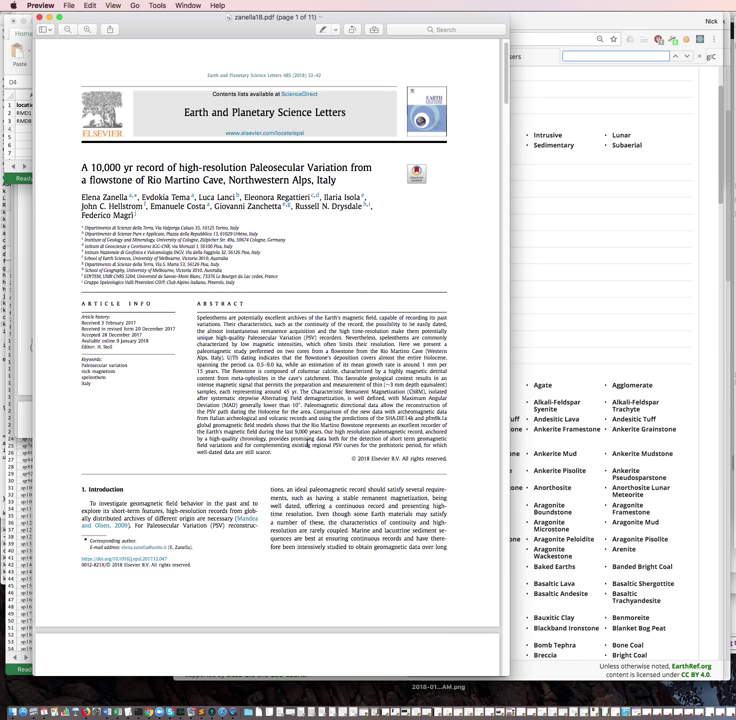
- Search 'limestone' and step through the matches to the standalone Limestone lithology term
{"action": "left_click", "coordinate": [601, 450]}
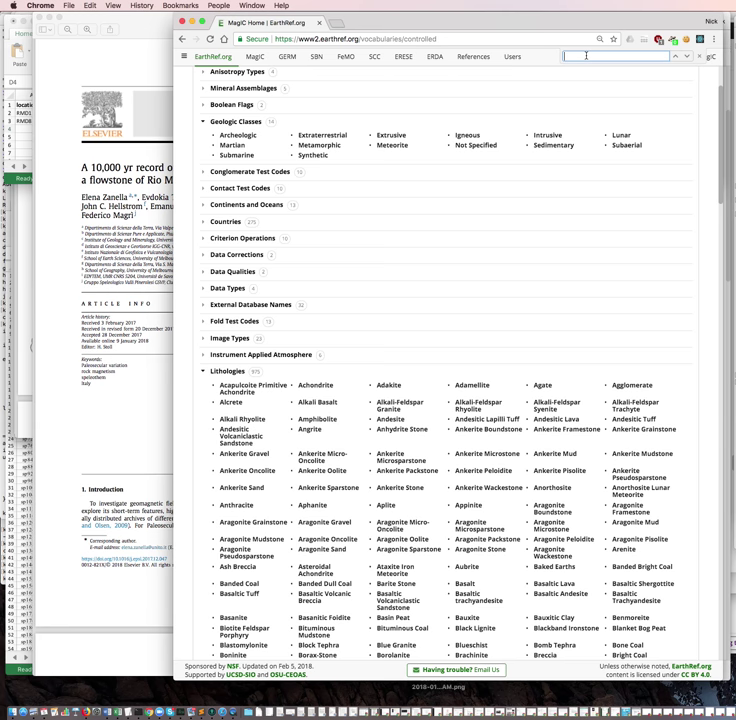
{"action": "type", "text": "lime"}
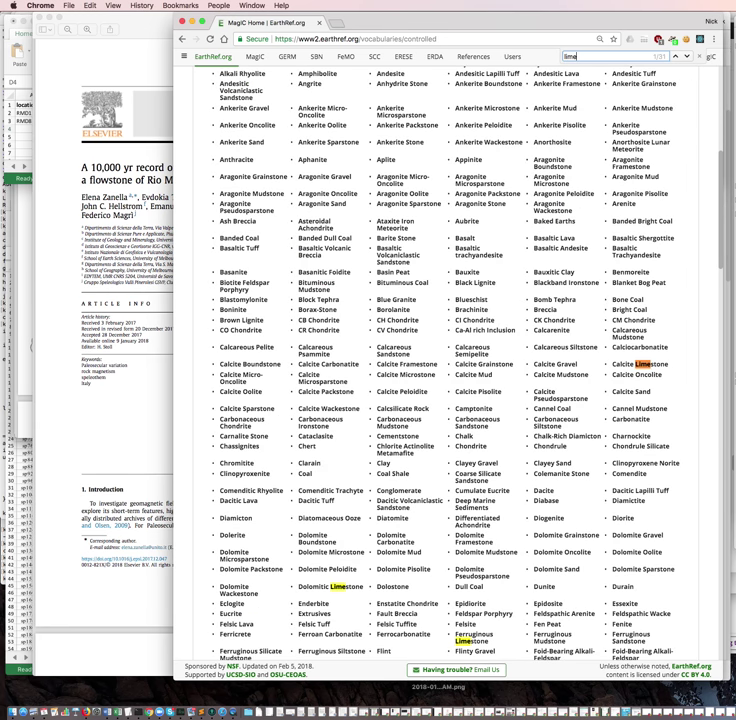
{"action": "type", "text": "stone"}
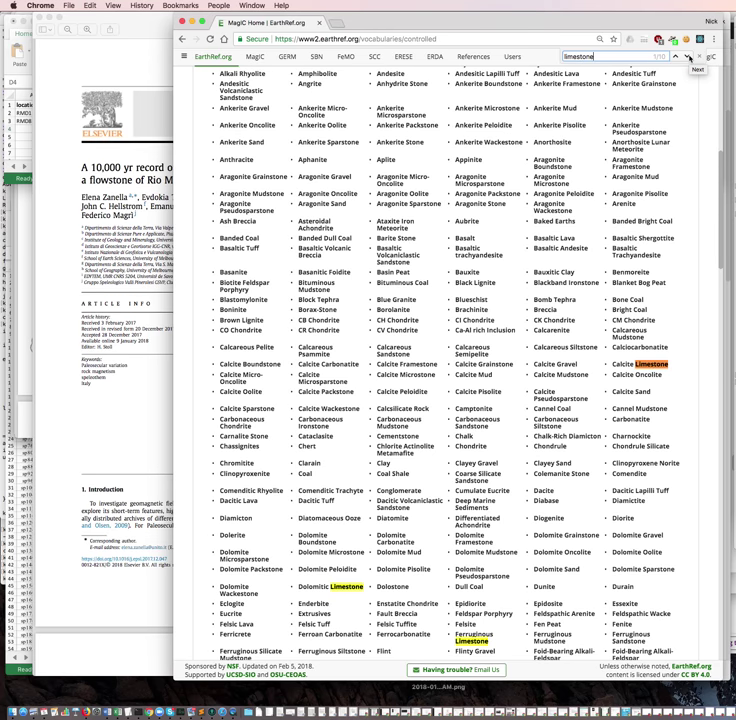
{"action": "left_click", "coordinate": [687, 56]}
{"action": "left_click", "coordinate": [687, 56]}
{"action": "left_click", "coordinate": [687, 56]}
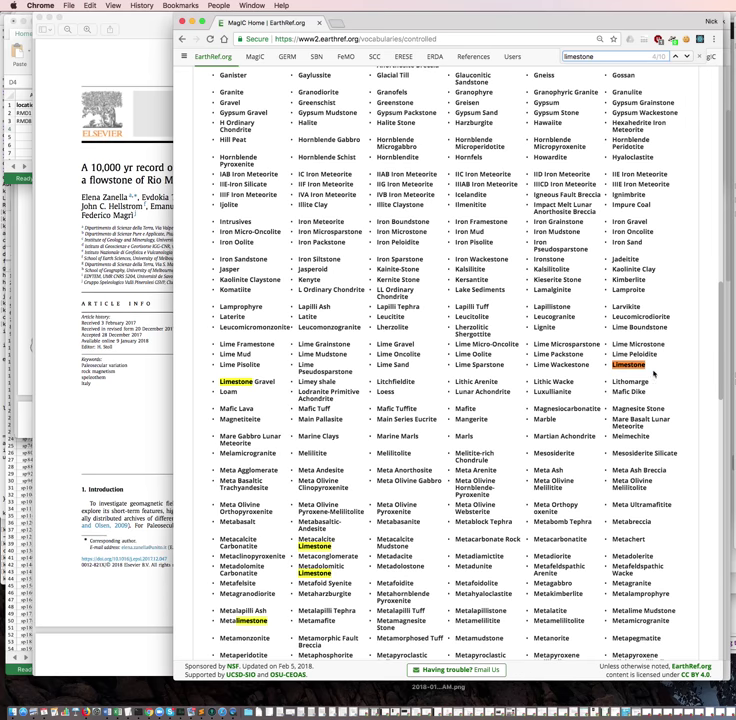
- Enter Limestone as RMD1's lithologies value in cell D2
{"action": "left_click", "coordinate": [14, 80]}
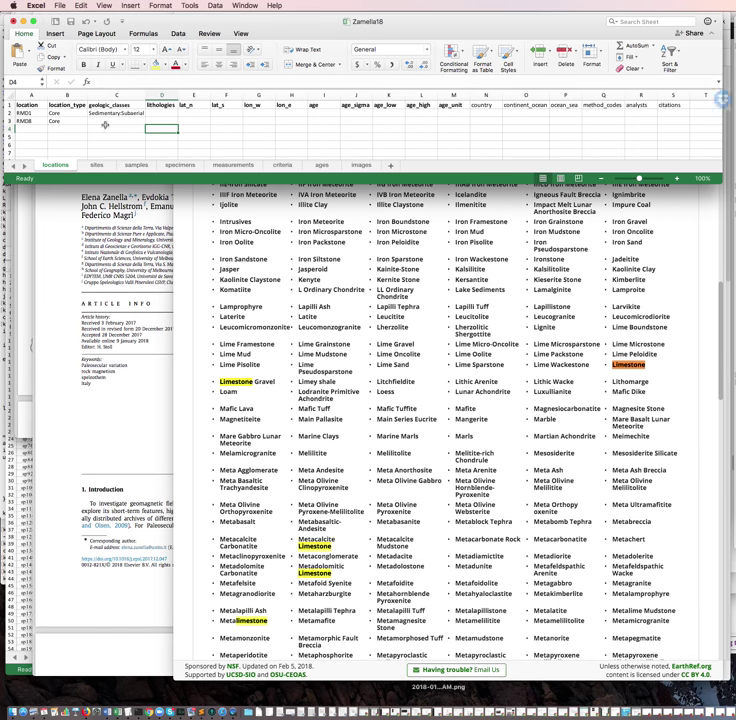
{"action": "left_click", "coordinate": [157, 113]}
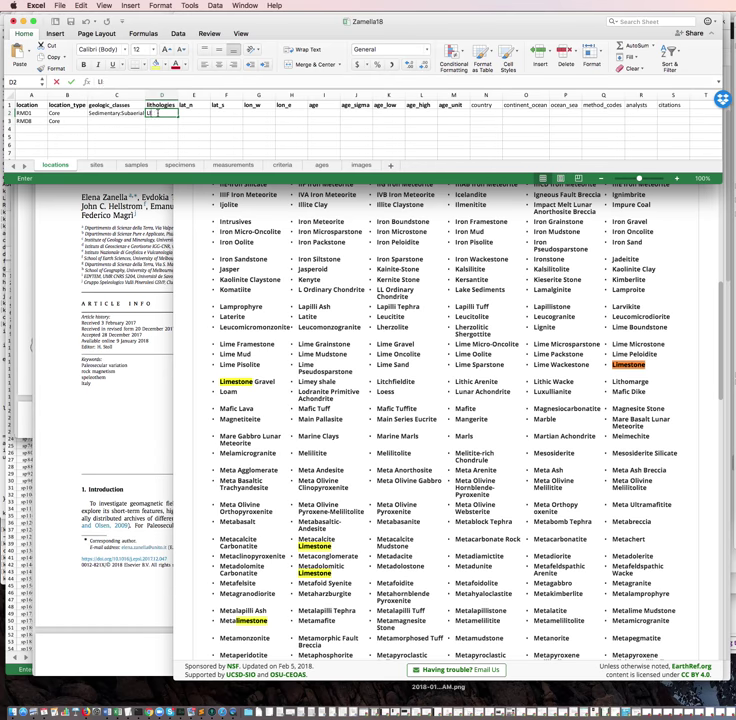
{"action": "type", "text": "Limestone"}
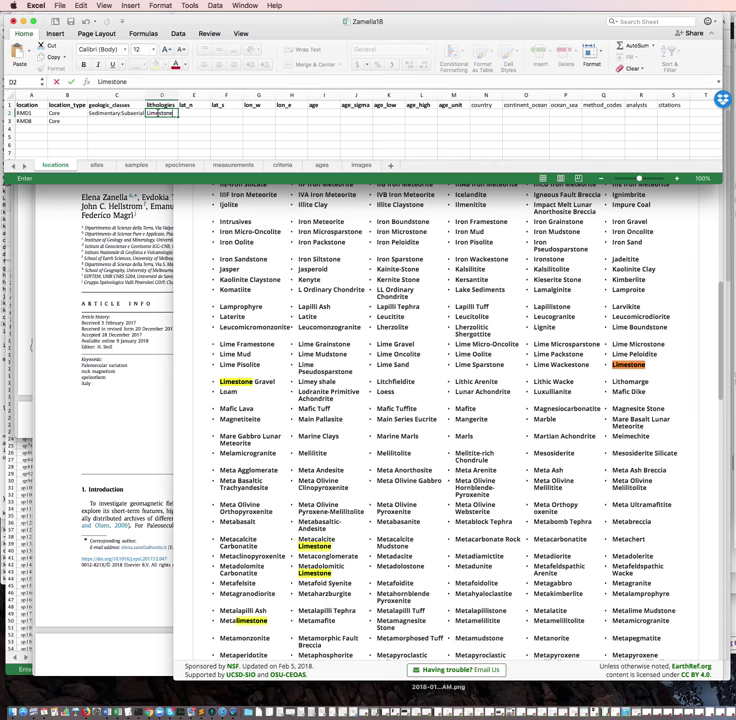
{"action": "key", "text": "Tab"}
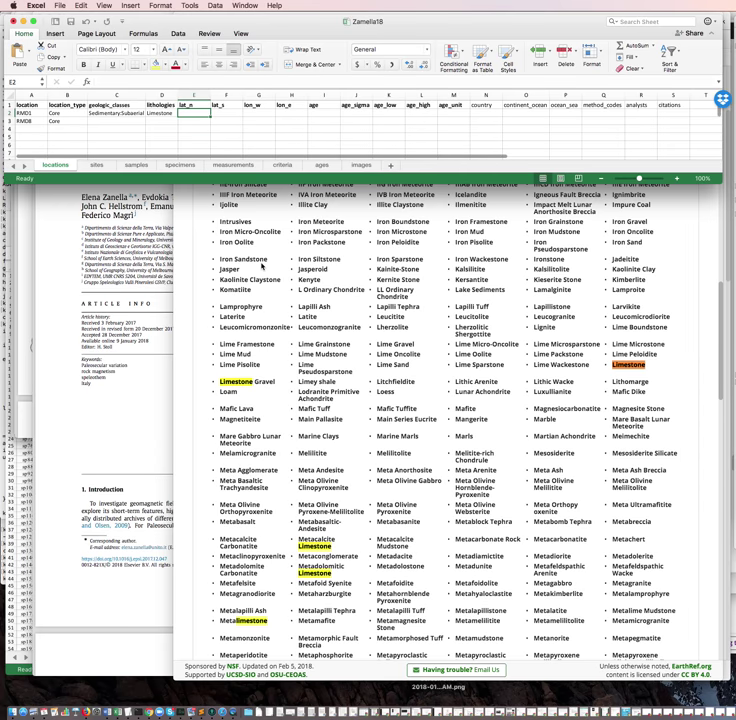
- Show page 2's Geological setting with Rio Martino Cave at 44°42′N, 7°09′E beside Excel
{"action": "left_click", "coordinate": [150, 436]}
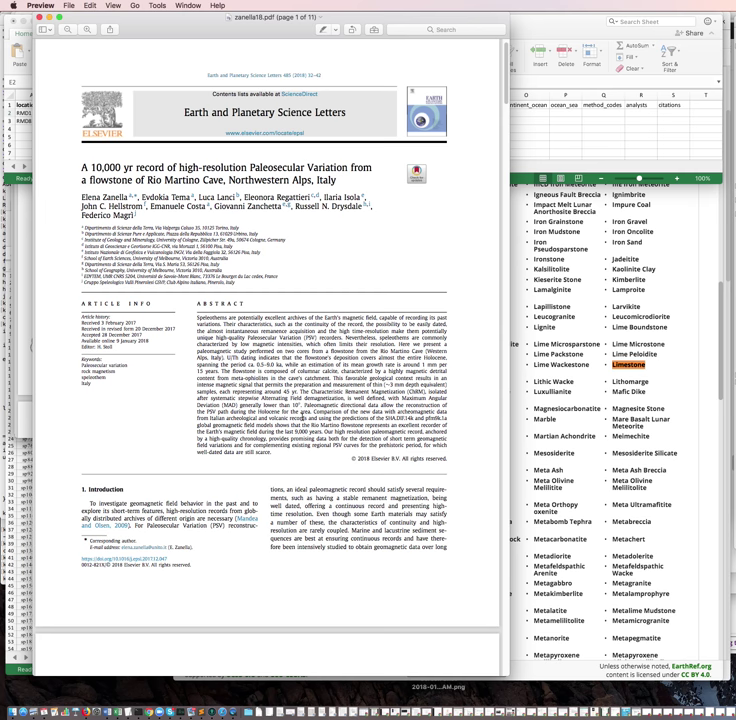
{"action": "scroll", "coordinate": [302, 414], "scroll_direction": "down", "scroll_amount": 10}
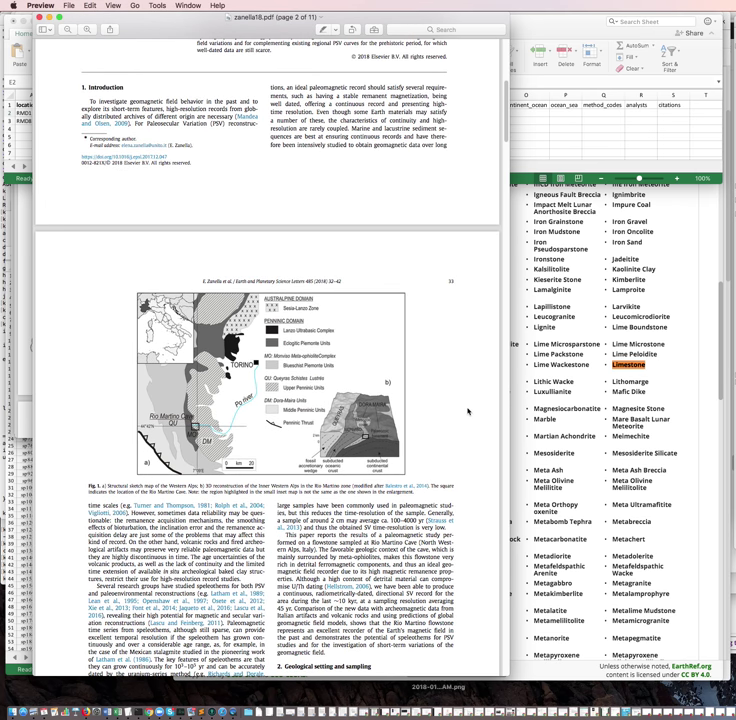
{"action": "scroll", "coordinate": [468, 411], "scroll_direction": "down", "scroll_amount": 1}
{"action": "scroll", "coordinate": [468, 411], "scroll_direction": "down", "scroll_amount": 1}
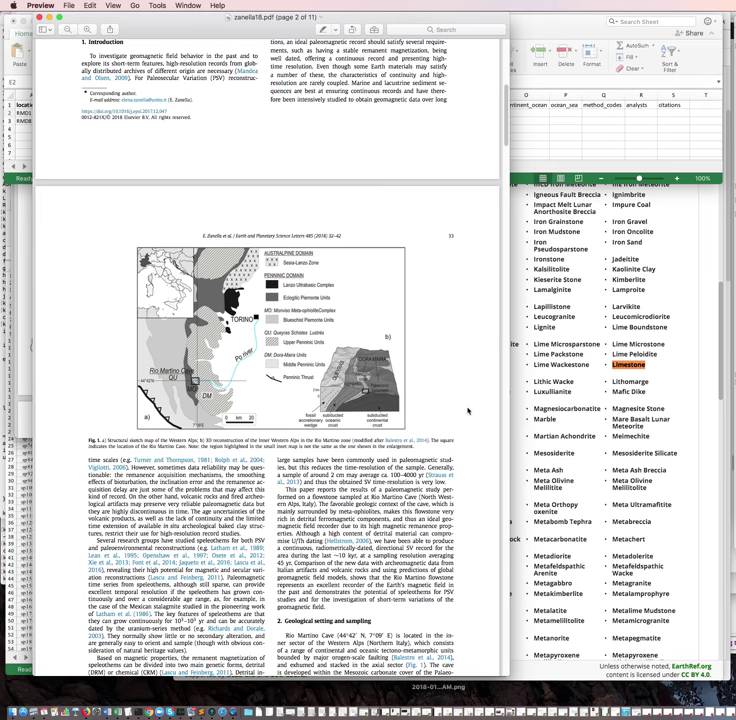
{"action": "scroll", "coordinate": [467, 410], "scroll_direction": "down", "scroll_amount": 6}
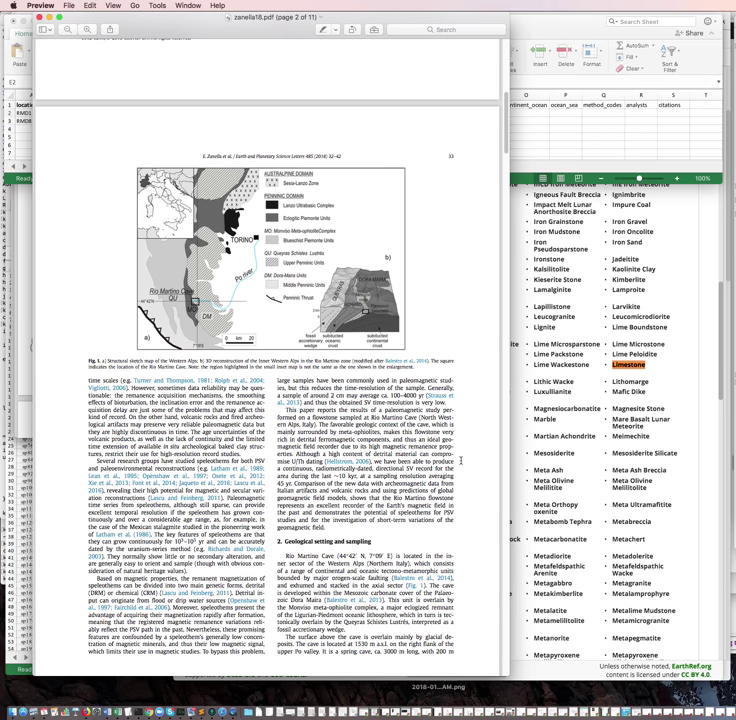
{"action": "scroll", "coordinate": [457, 478], "scroll_direction": "down", "scroll_amount": 6}
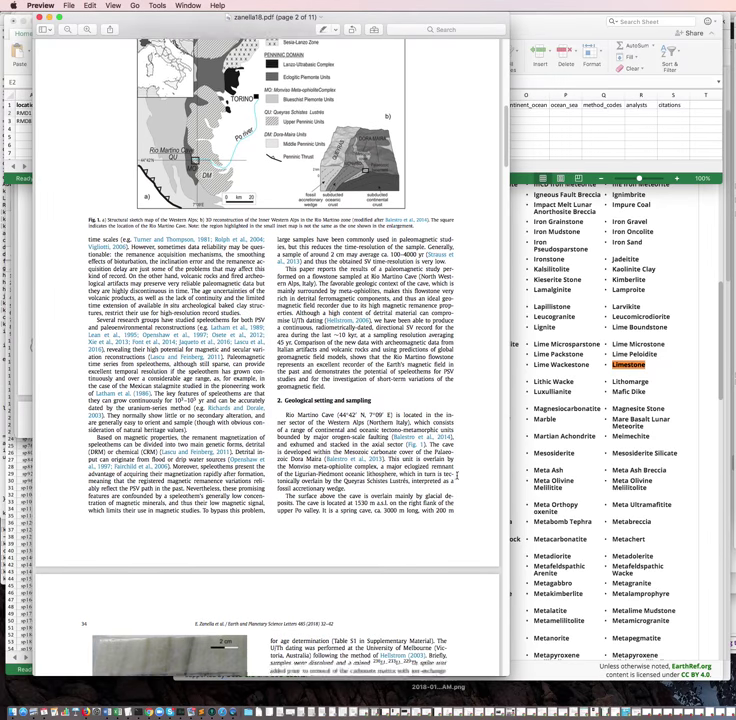
{"action": "scroll", "coordinate": [471, 489], "scroll_direction": "down", "scroll_amount": 2}
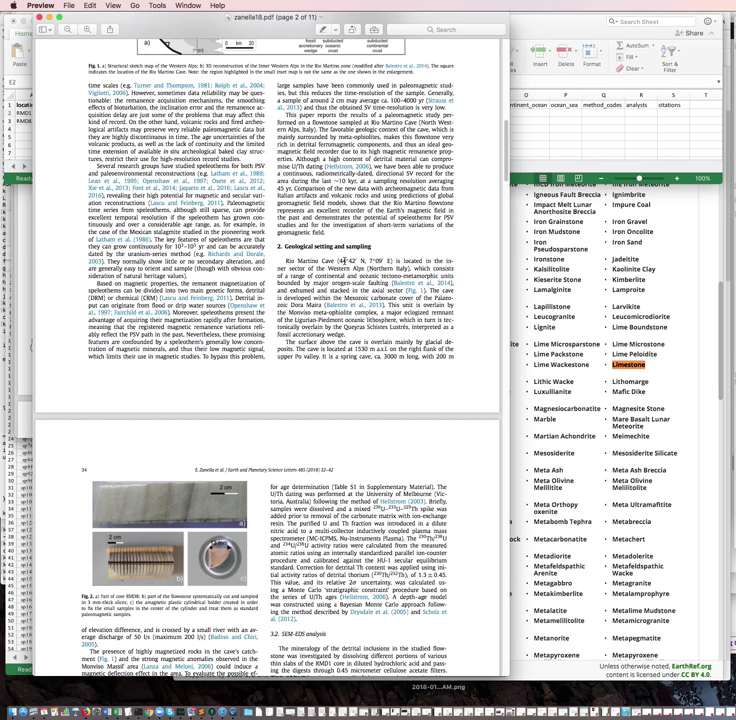
{"action": "scroll", "coordinate": [380, 371], "scroll_direction": "down", "scroll_amount": 5}
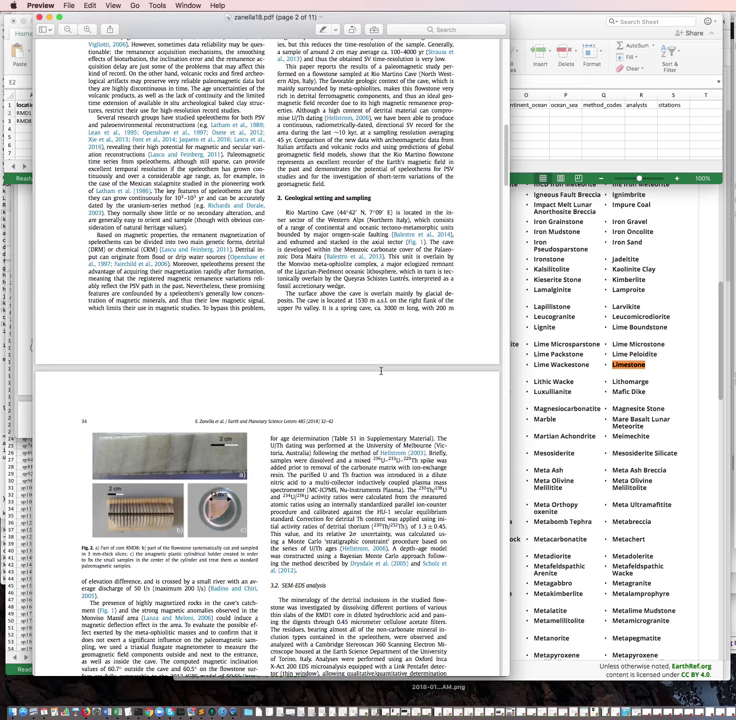
{"action": "scroll", "coordinate": [380, 371], "scroll_direction": "up", "scroll_amount": 3}
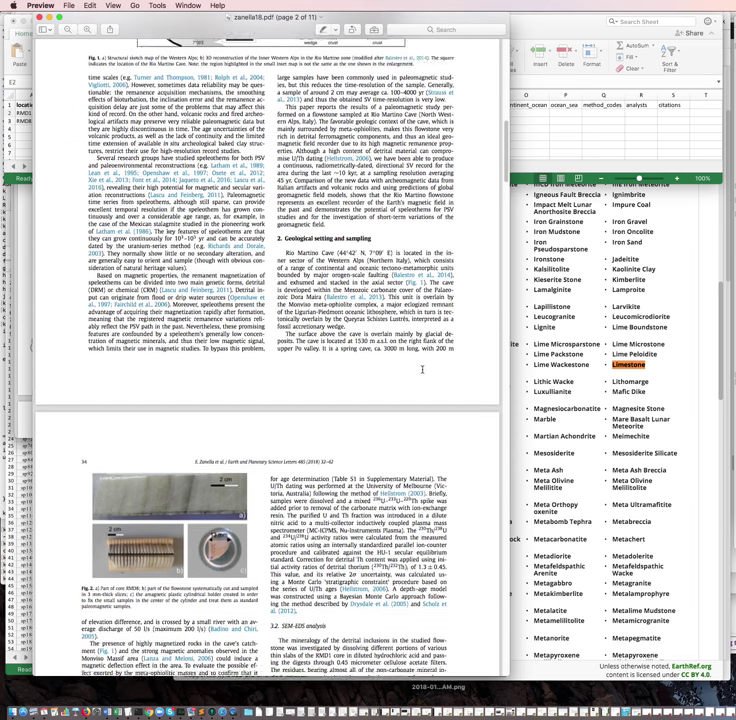
{"action": "scroll", "coordinate": [422, 372], "scroll_direction": "down", "scroll_amount": 5}
{"action": "scroll", "coordinate": [420, 365], "scroll_direction": "up", "scroll_amount": 5}
{"action": "scroll", "coordinate": [394, 347], "scroll_direction": "down", "scroll_amount": 1}
{"action": "scroll", "coordinate": [300, 260], "scroll_direction": "up", "scroll_amount": 2}
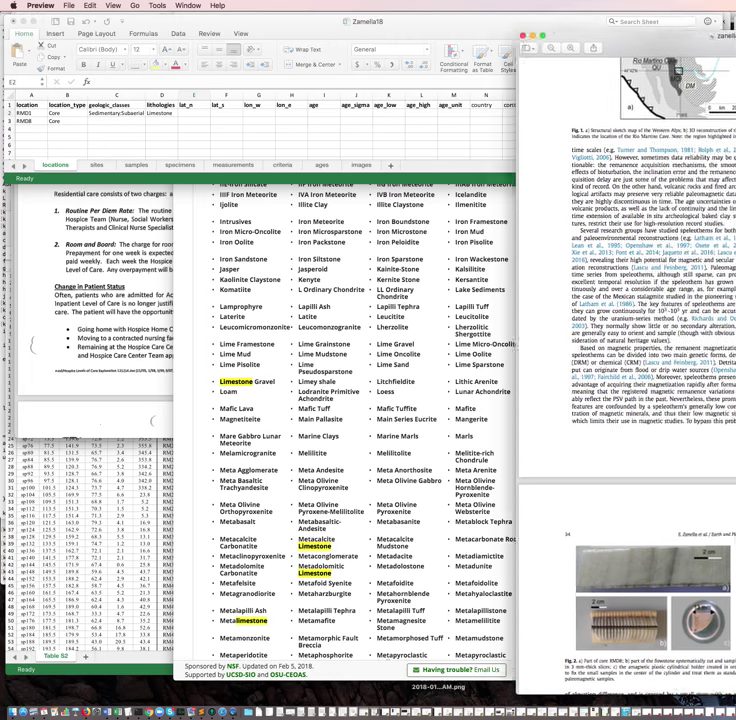
{"action": "left_click_drag", "start_coordinate": [690, 37], "coordinate": [143, 229]}
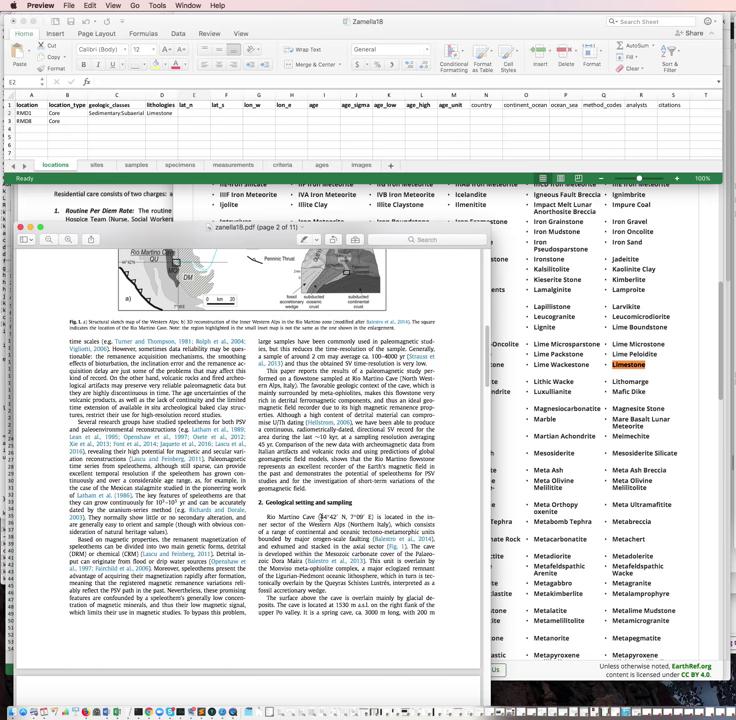
- Insert two empty columns before the lat_n column
{"action": "double_click", "coordinate": [322, 517]}
{"action": "left_click", "coordinate": [170, 15]}
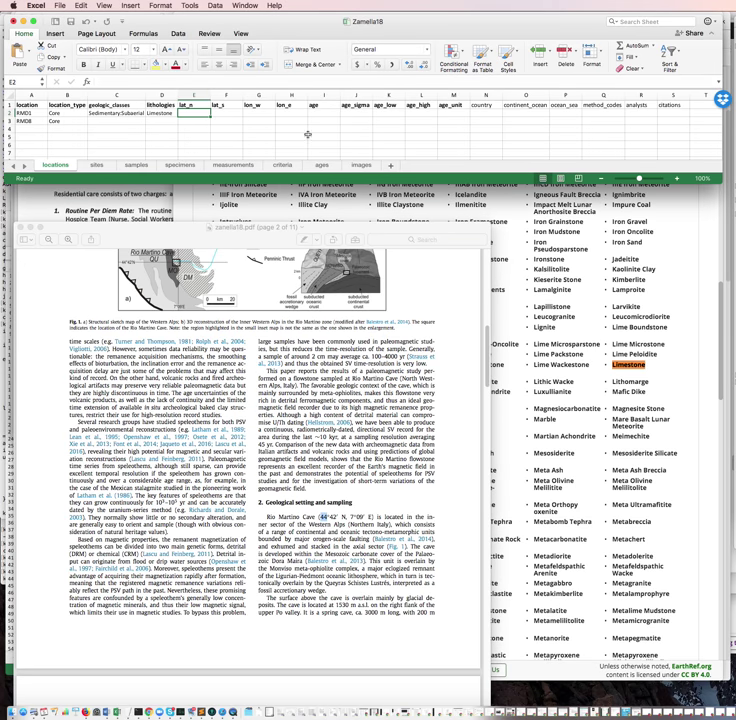
{"action": "right_click", "coordinate": [196, 94]}
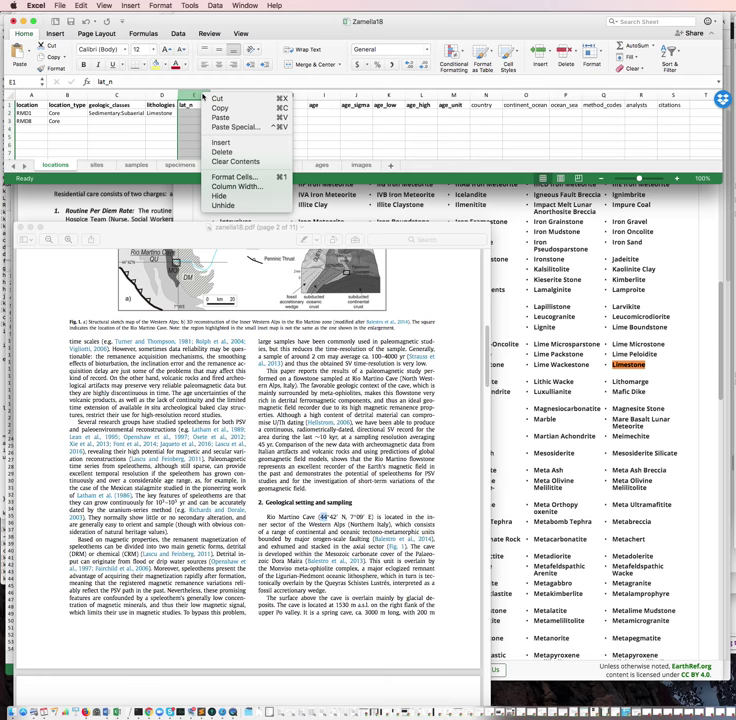
{"action": "left_click", "coordinate": [226, 143]}
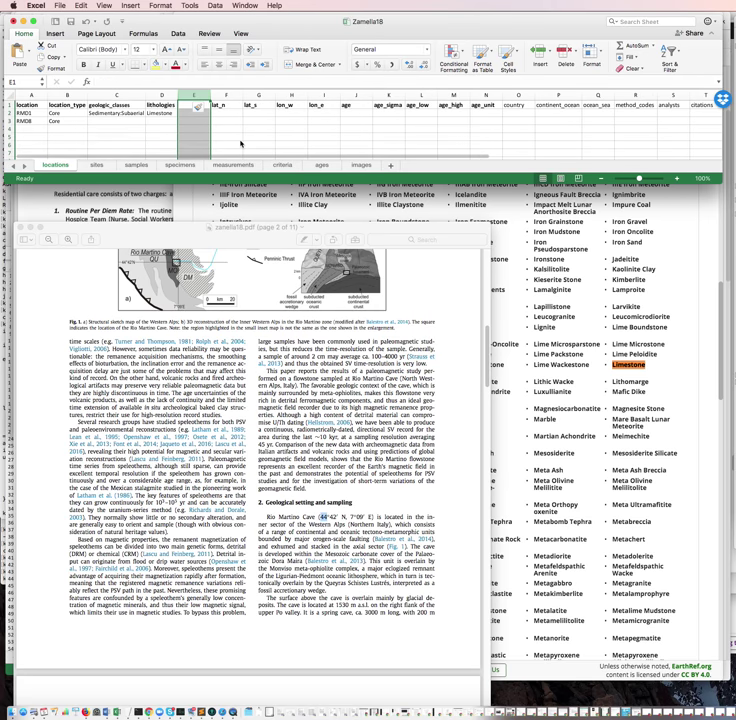
{"action": "left_click", "coordinate": [197, 114]}
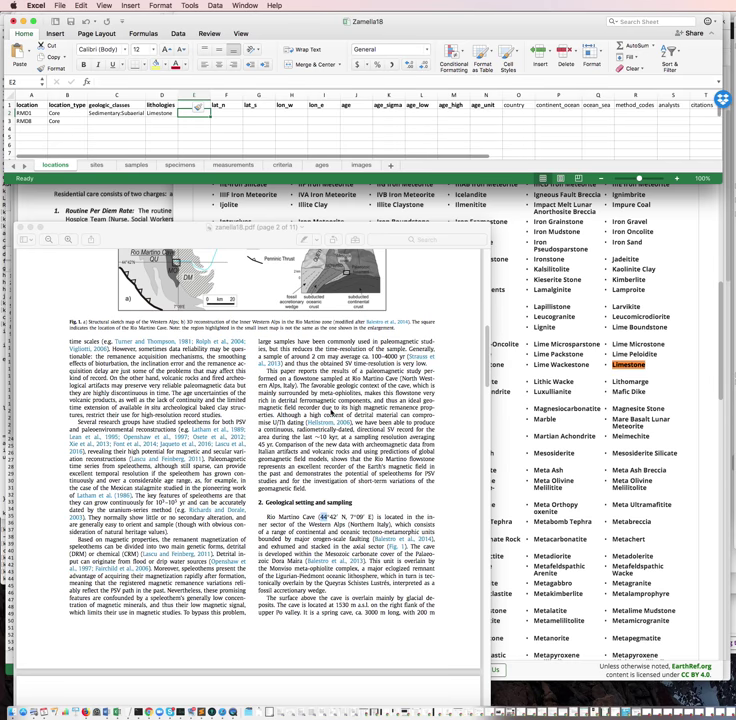
{"action": "right_click", "coordinate": [229, 96]}
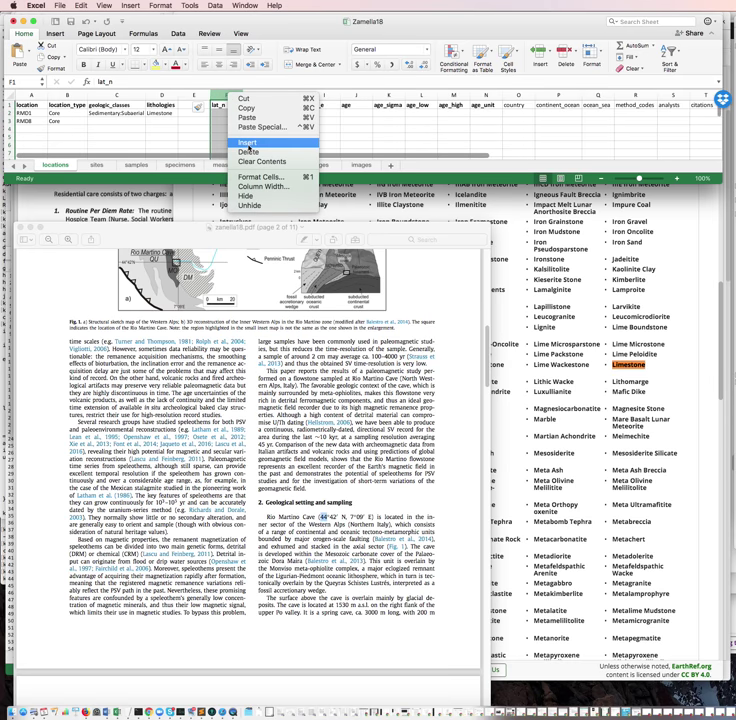
{"action": "left_click", "coordinate": [246, 143]}
- Enter latitude degrees 44 in E2 and minutes 42 in F2
{"action": "left_click", "coordinate": [191, 113]}
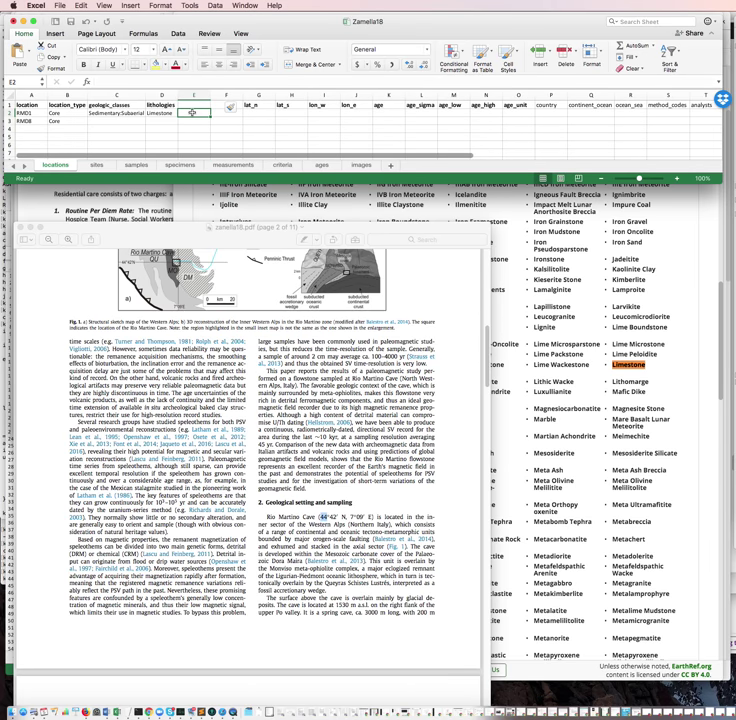
{"action": "type", "text": "44"}
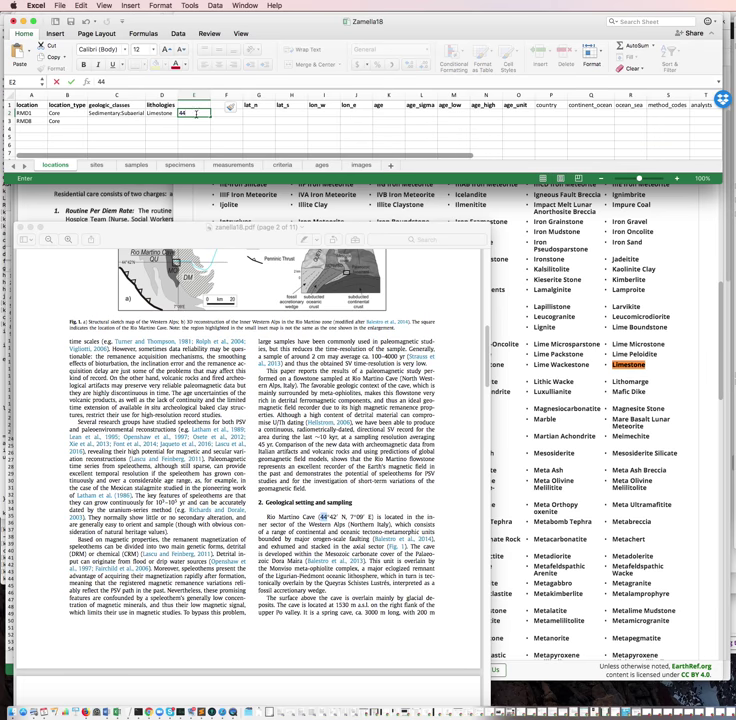
{"action": "left_click", "coordinate": [222, 113]}
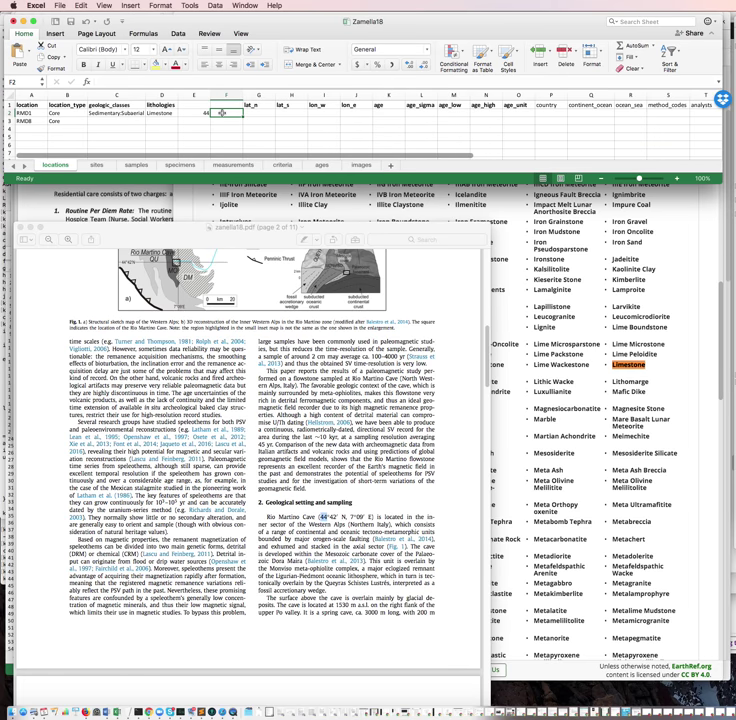
{"action": "type", "text": "42"}
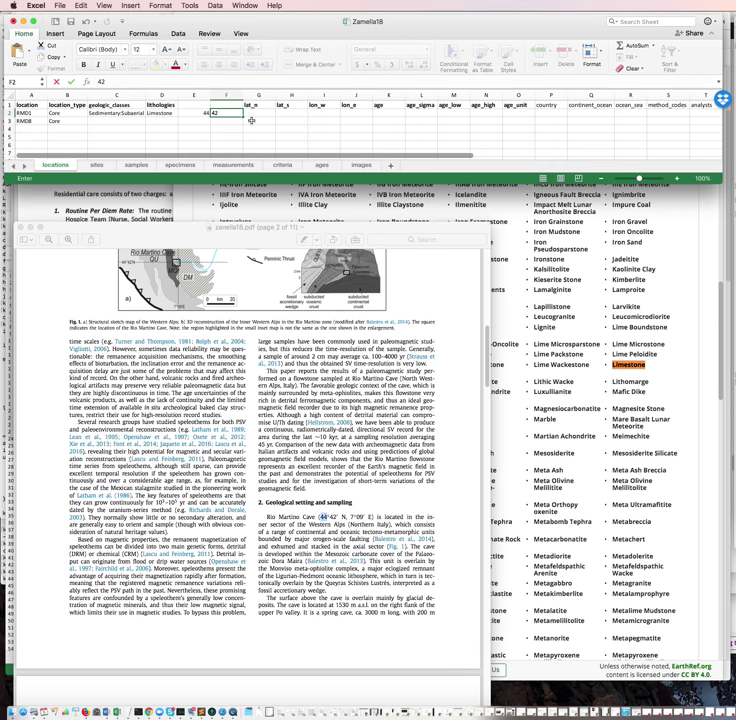
- Insert two empty columns before the lon_w column for the longitude parts
{"action": "right_click", "coordinate": [322, 95]}
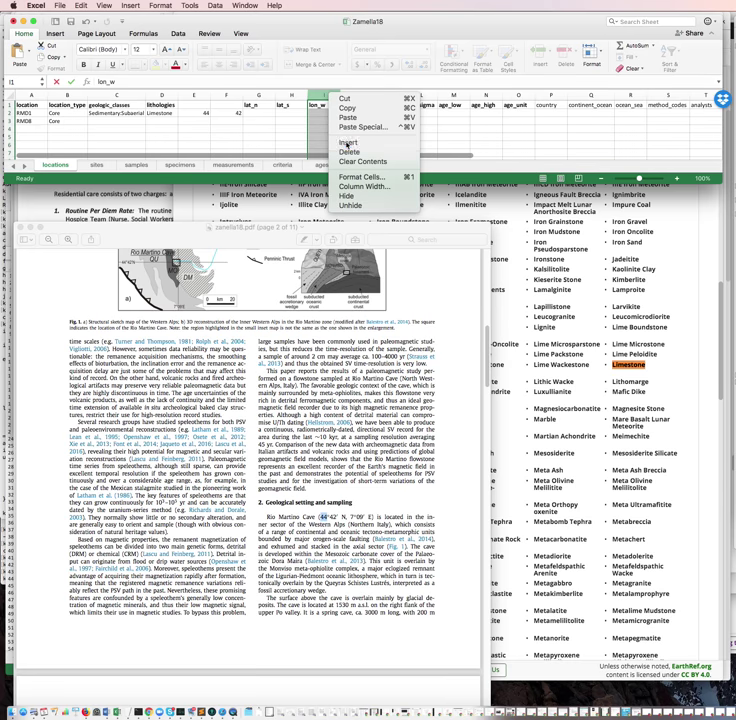
{"action": "left_click", "coordinate": [346, 142]}
{"action": "right_click", "coordinate": [366, 95]}
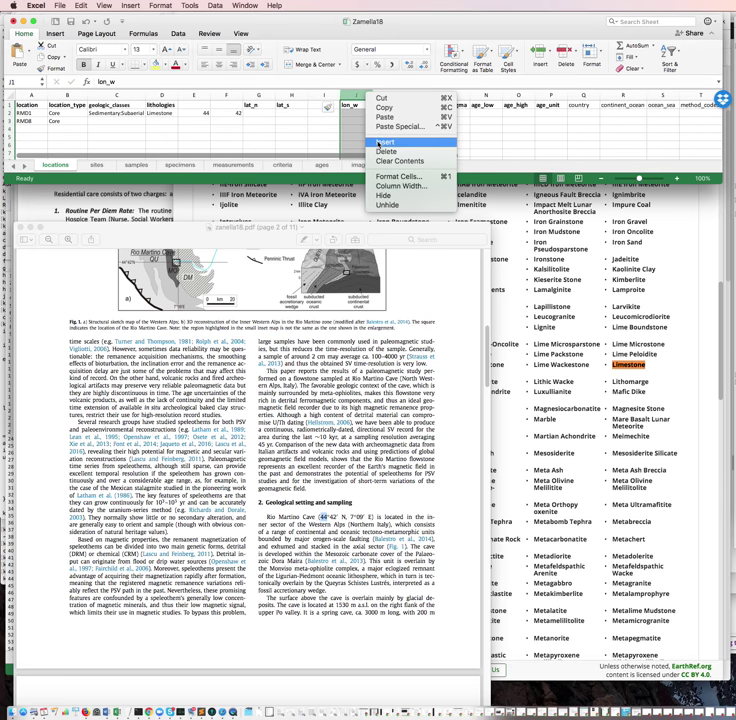
{"action": "left_click", "coordinate": [381, 142]}
{"action": "left_click", "coordinate": [318, 113]}
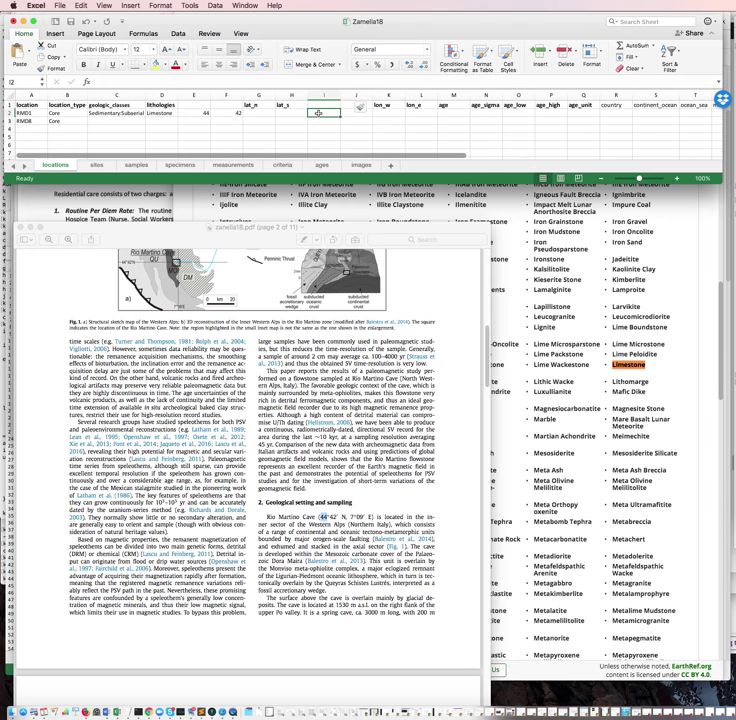
- Enter minutes 9 in J2 and the formula =E2+F2/60 in G2, giving lat_n 44.7
{"action": "double_click", "coordinate": [354, 114]}
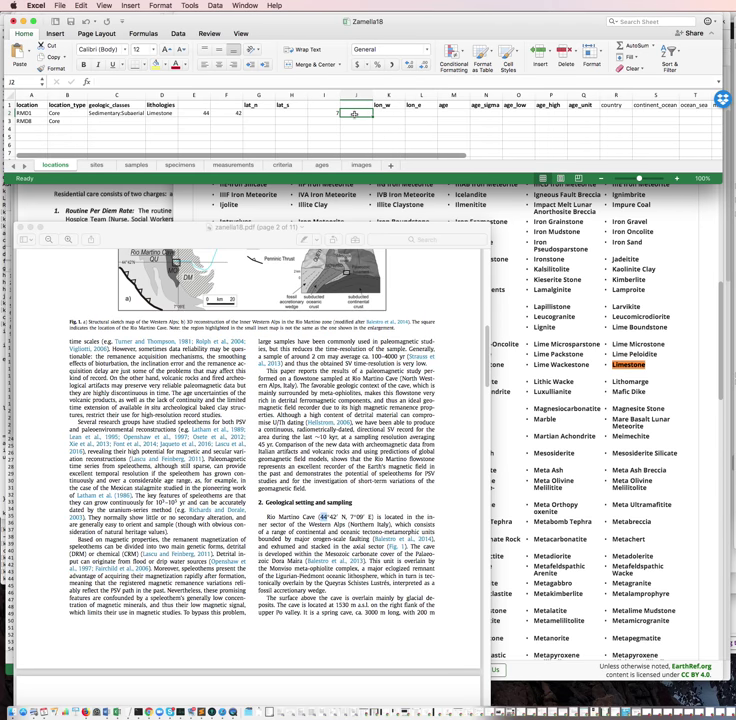
{"action": "type", "text": "9"}
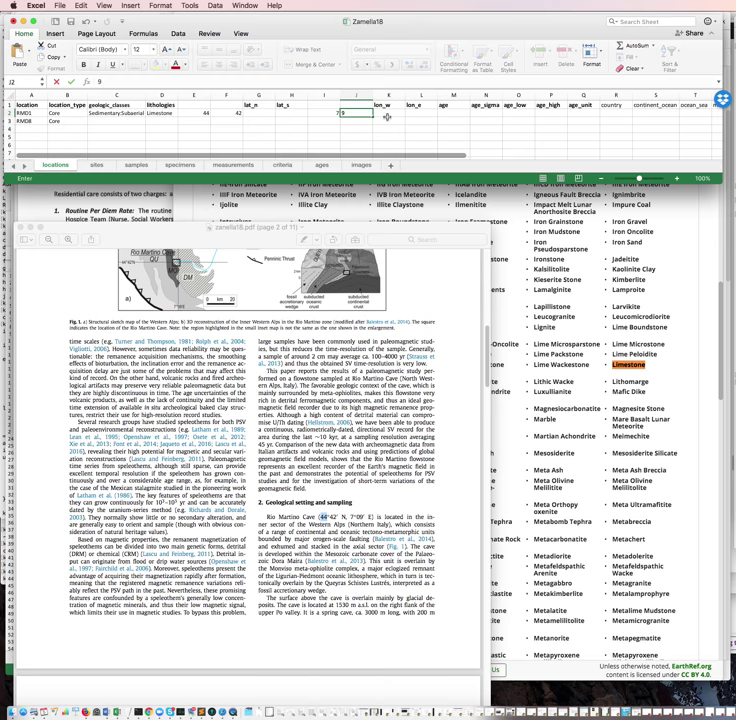
{"action": "left_click", "coordinate": [260, 113]}
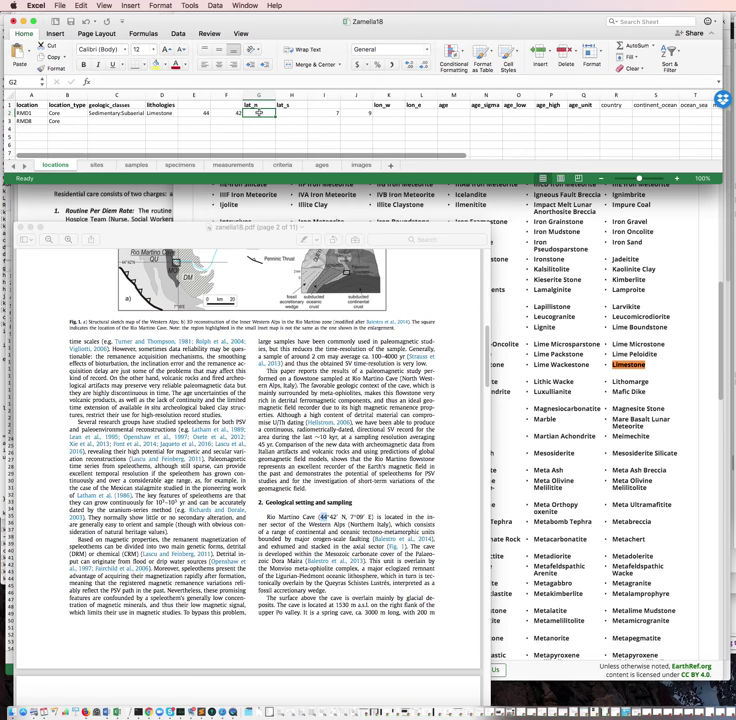
{"action": "type", "text": "="}
{"action": "left_click", "coordinate": [204, 113]}
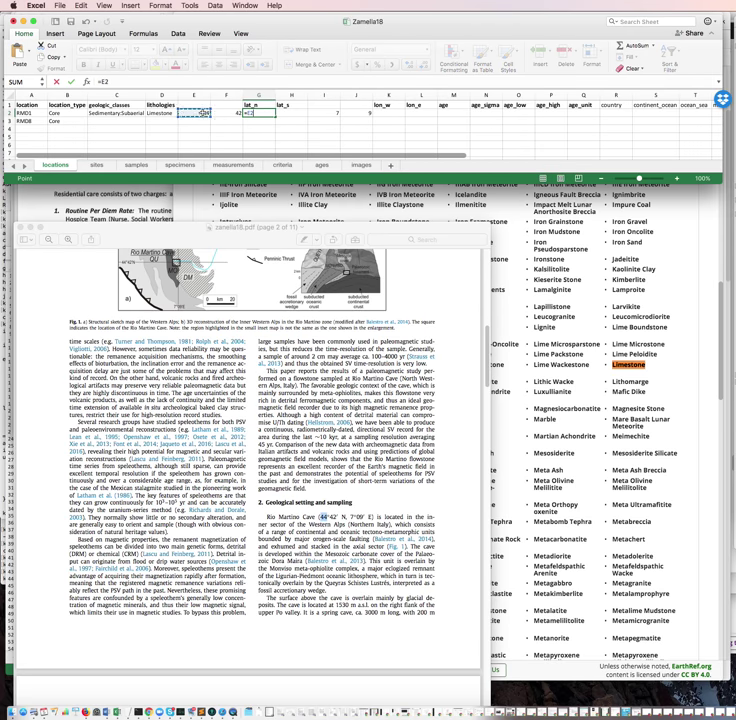
{"action": "type", "text": "+"}
{"action": "left_click", "coordinate": [232, 113]}
{"action": "type", "text": "/60"}
{"action": "key", "text": "Return"}
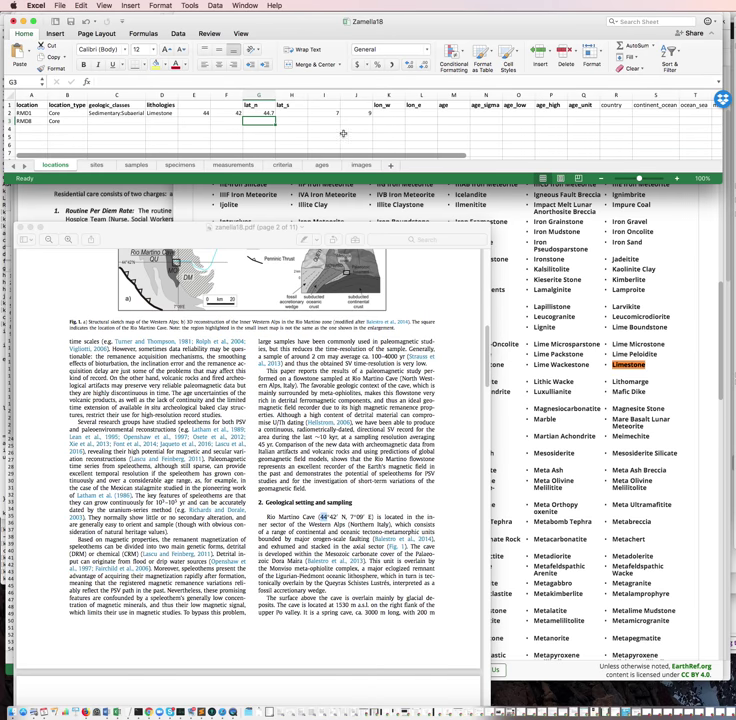
- Copy G2 and paste 44.7 as a value into lat_s cell H2
{"action": "left_click", "coordinate": [266, 113]}
{"action": "key", "text": "super+c"}
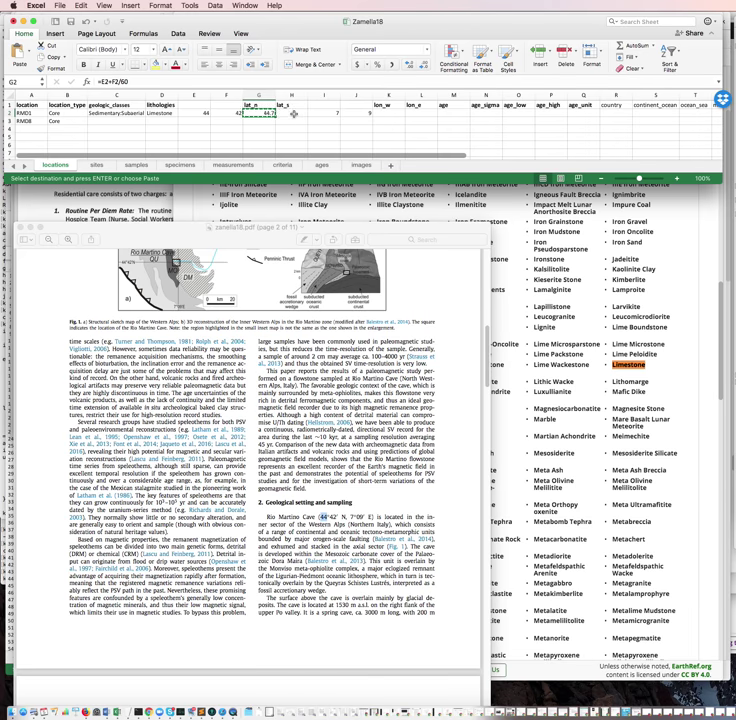
{"action": "left_click", "coordinate": [292, 114]}
{"action": "key", "text": "super+v"}
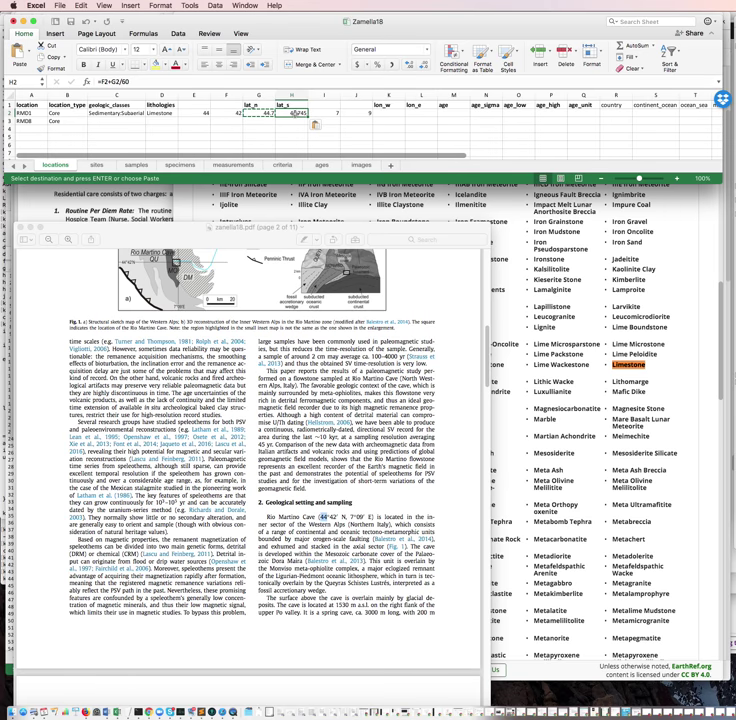
{"action": "left_click", "coordinate": [76, 6]}
{"action": "mouse_move", "coordinate": [78, 6]}
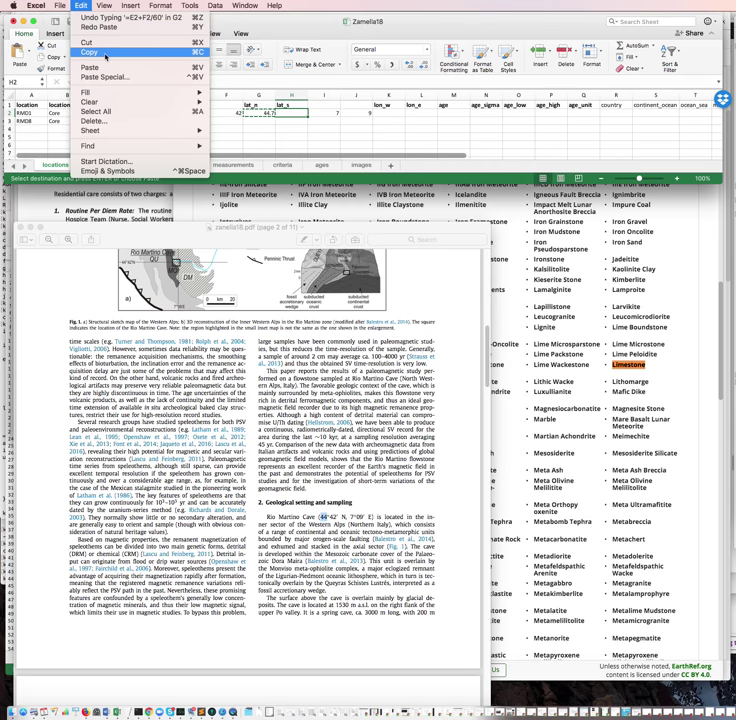
{"action": "left_click", "coordinate": [105, 76]}
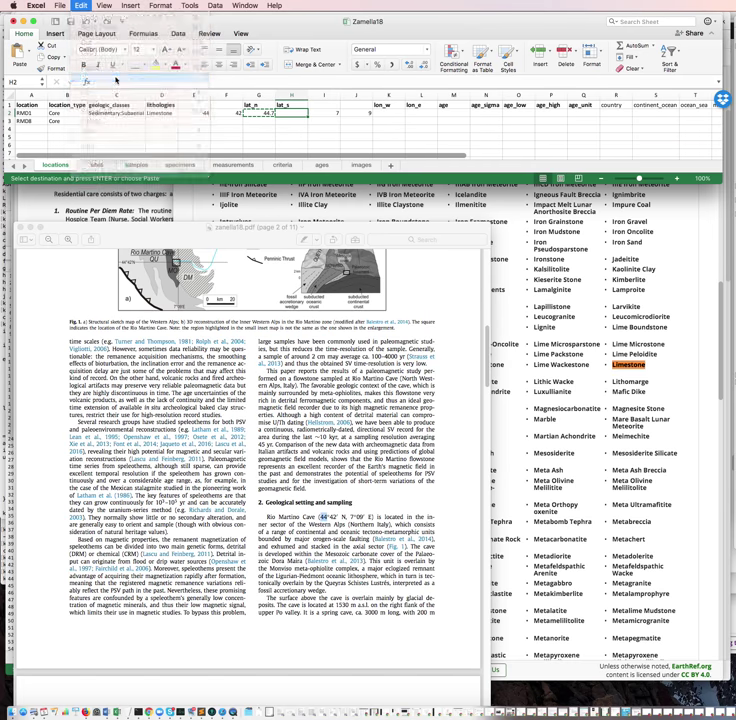
{"action": "left_click", "coordinate": [559, 193]}
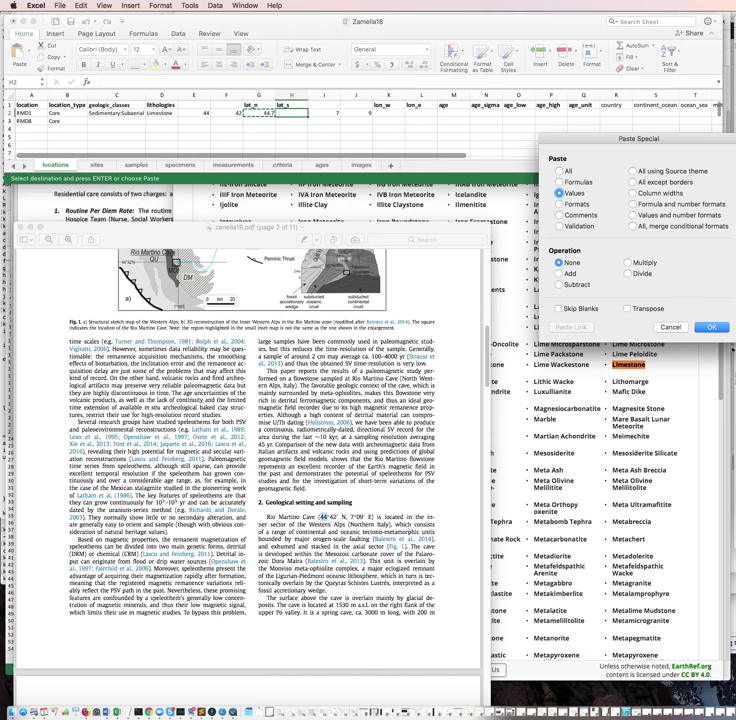
{"action": "left_click", "coordinate": [711, 327]}
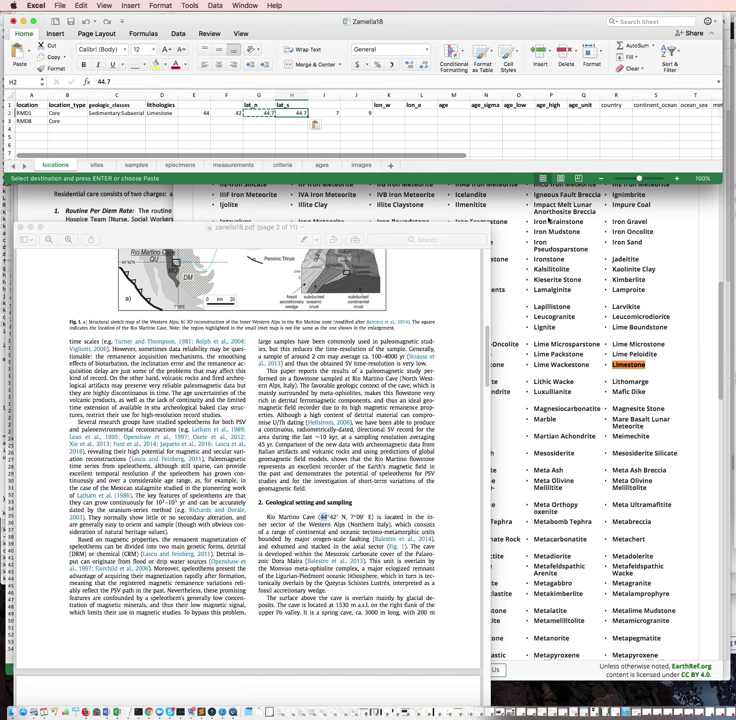
{"action": "left_click", "coordinate": [390, 112]}
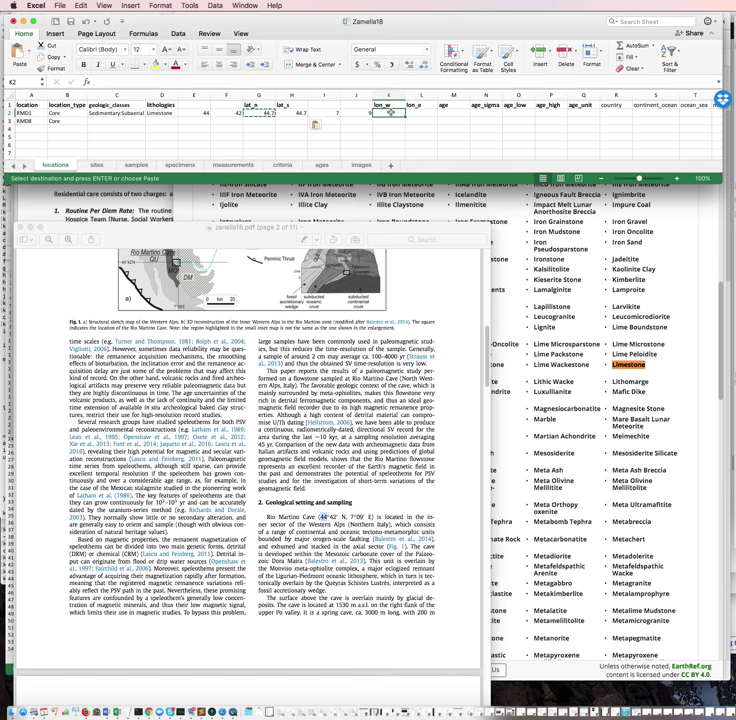
- Enter the formula =I2+J2/60 in K2, giving lon_w 7.15
{"action": "type", "text": "1"}
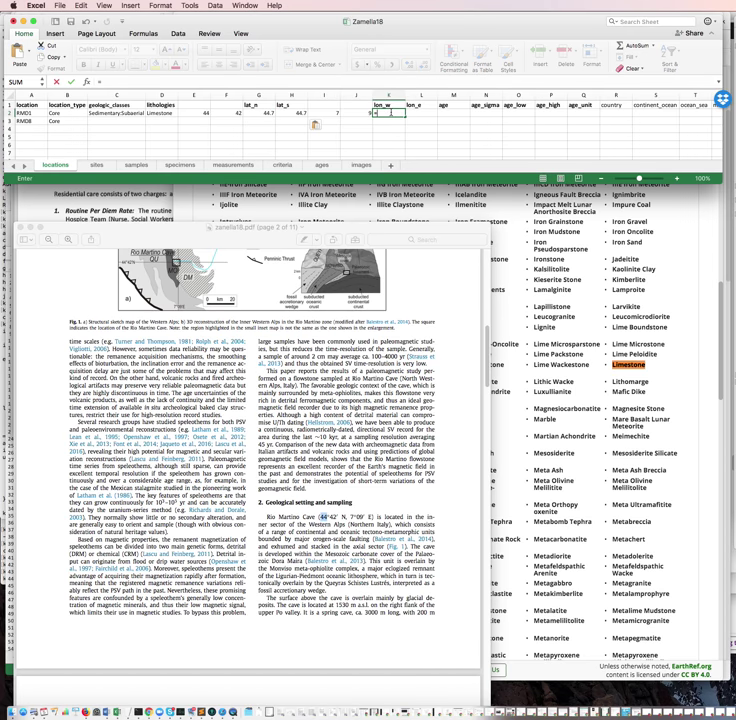
{"action": "type", "text": "J1"}
{"action": "left_click", "coordinate": [320, 116]}
{"action": "left_click", "coordinate": [337, 114]}
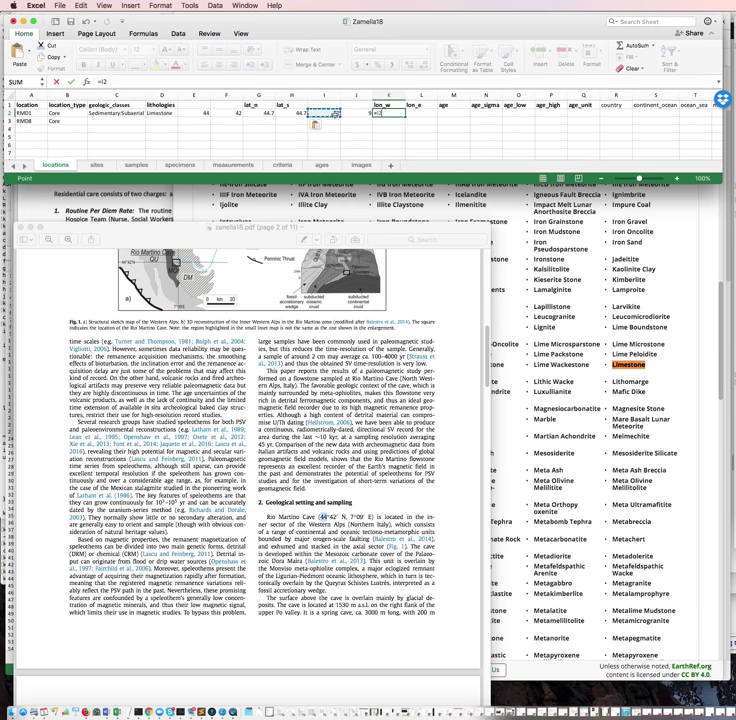
{"action": "type", "text": "+"}
{"action": "left_click", "coordinate": [362, 113]}
{"action": "type", "text": "/60"}
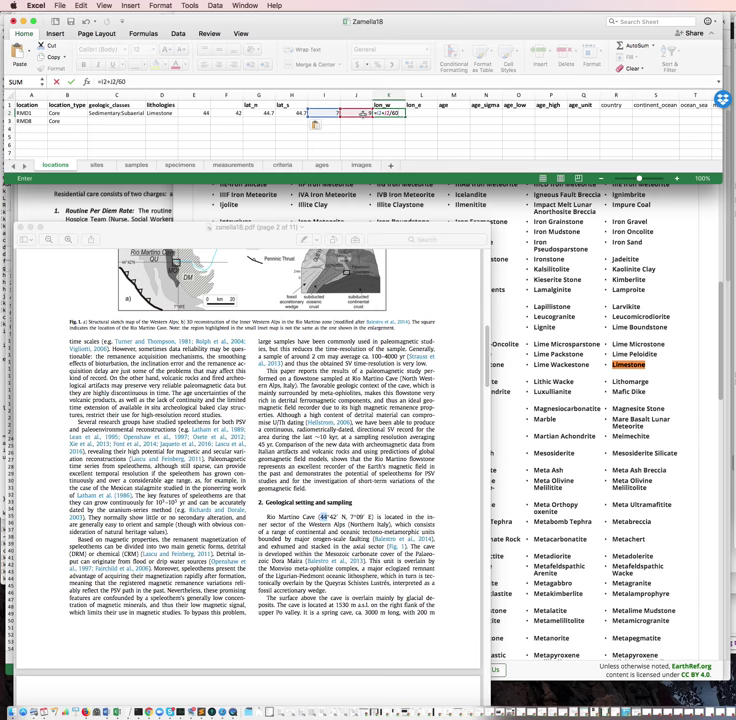
{"action": "key", "text": "Return"}
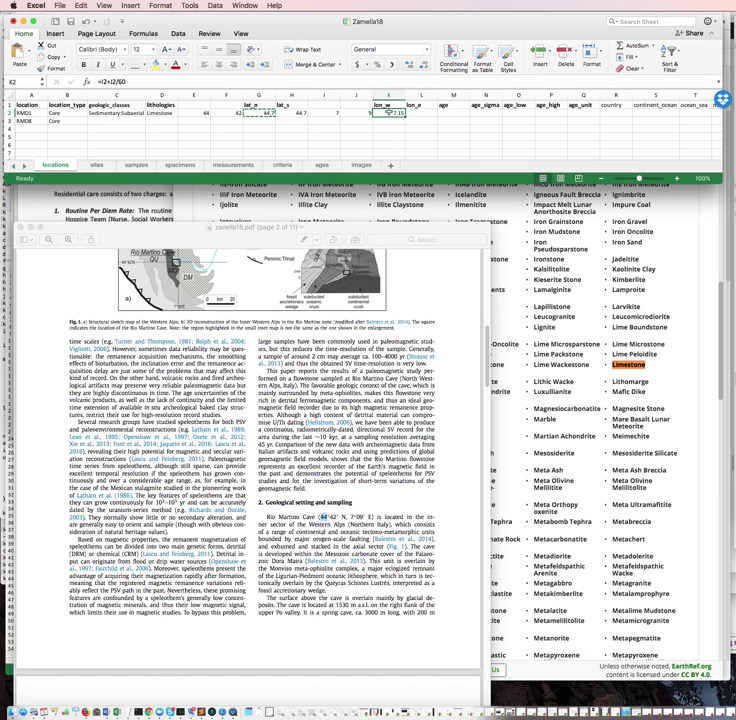
- Copy K2 and paste 7.15 as a value into lon_e cell L2
{"action": "key", "text": "super+c"}
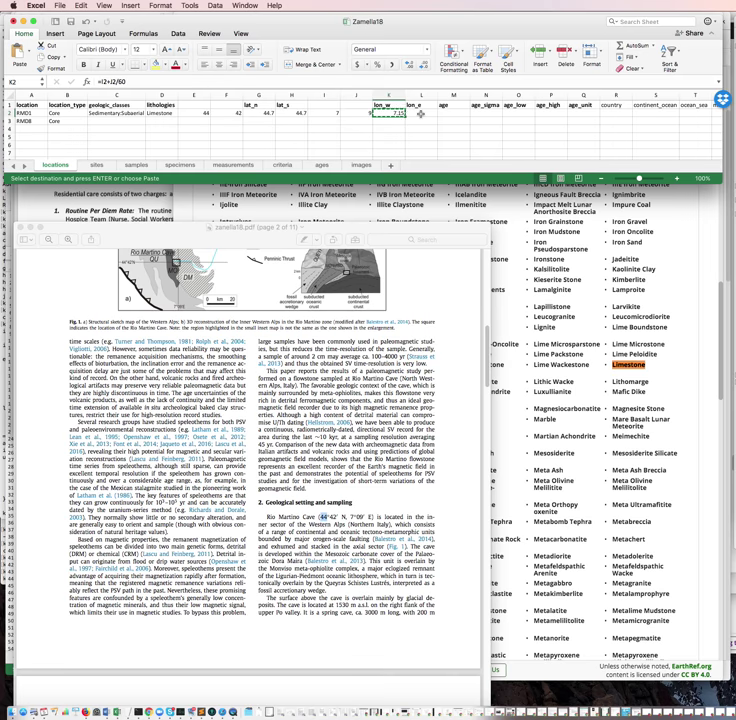
{"action": "left_click", "coordinate": [421, 113]}
{"action": "left_click", "coordinate": [80, 6]}
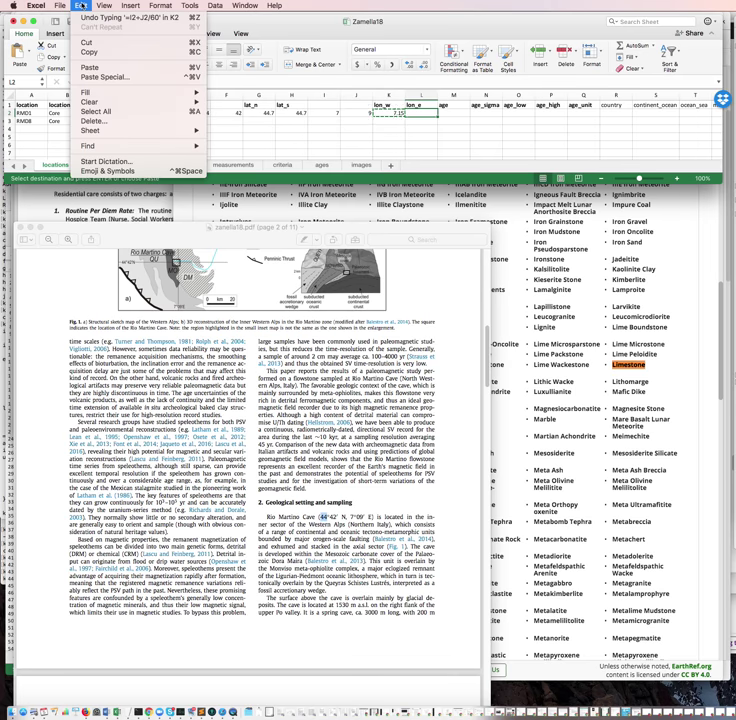
{"action": "left_click", "coordinate": [108, 76]}
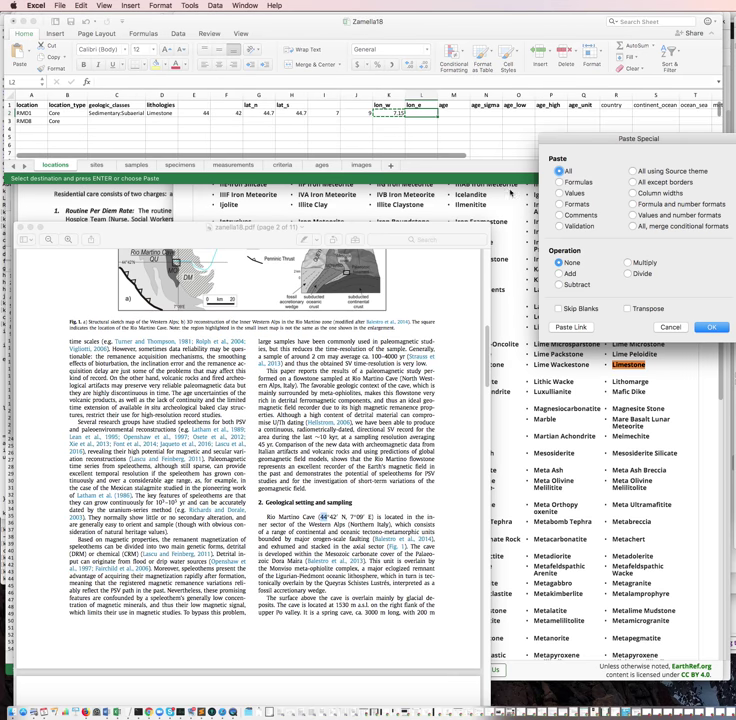
{"action": "left_click", "coordinate": [560, 193]}
{"action": "left_click", "coordinate": [710, 327]}
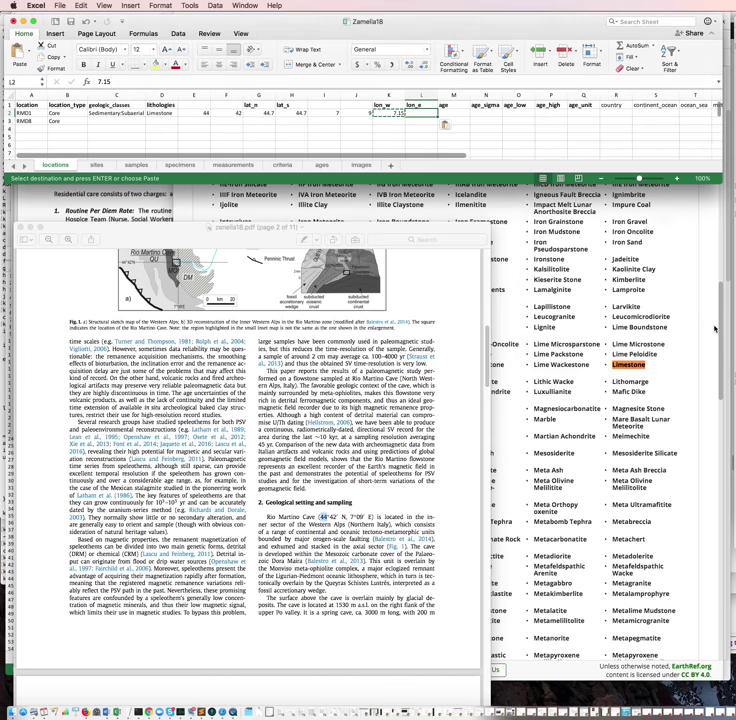
{"action": "key", "text": "Right"}
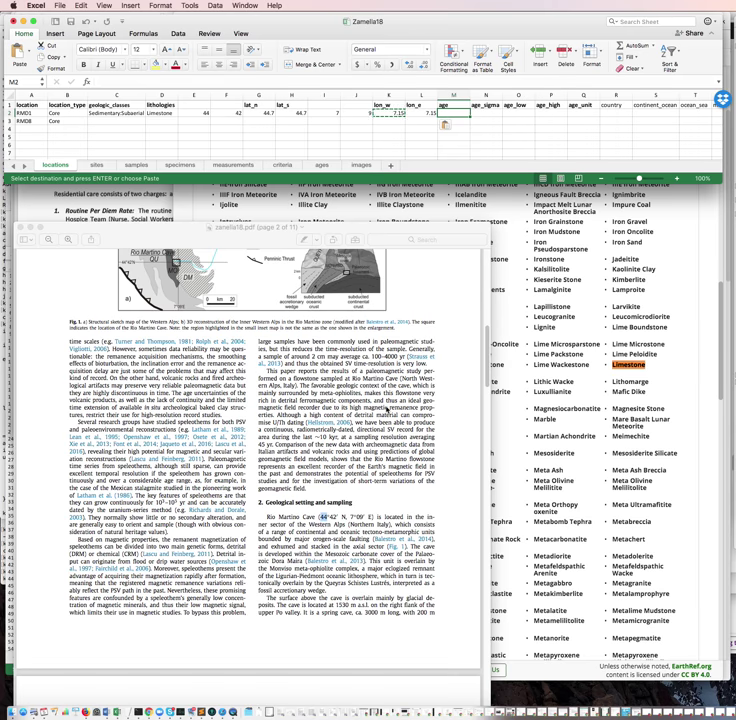
- Enlarge and zoom in on the zanella18 paper to read page 1's abstract
{"action": "left_click", "coordinate": [443, 329]}
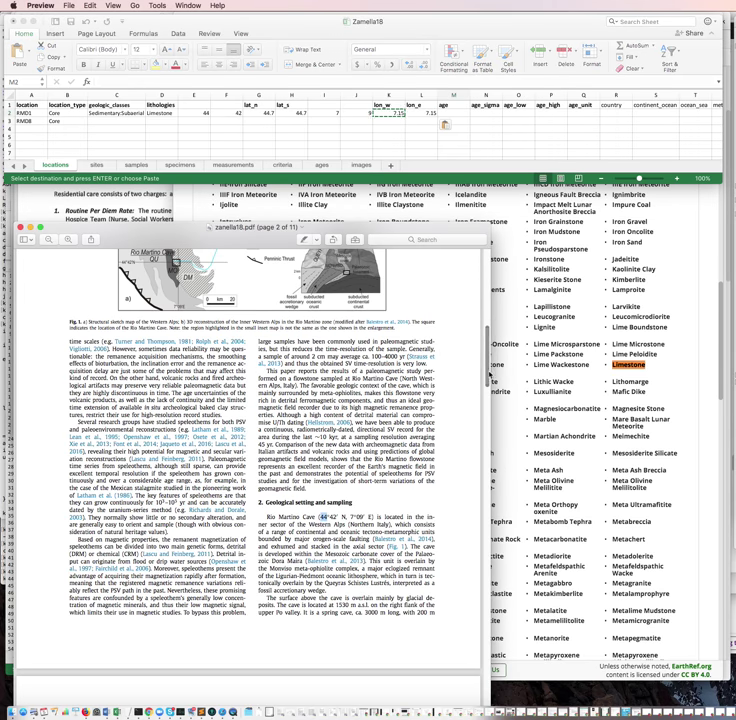
{"action": "scroll", "coordinate": [481, 314], "scroll_direction": "up", "scroll_amount": 10}
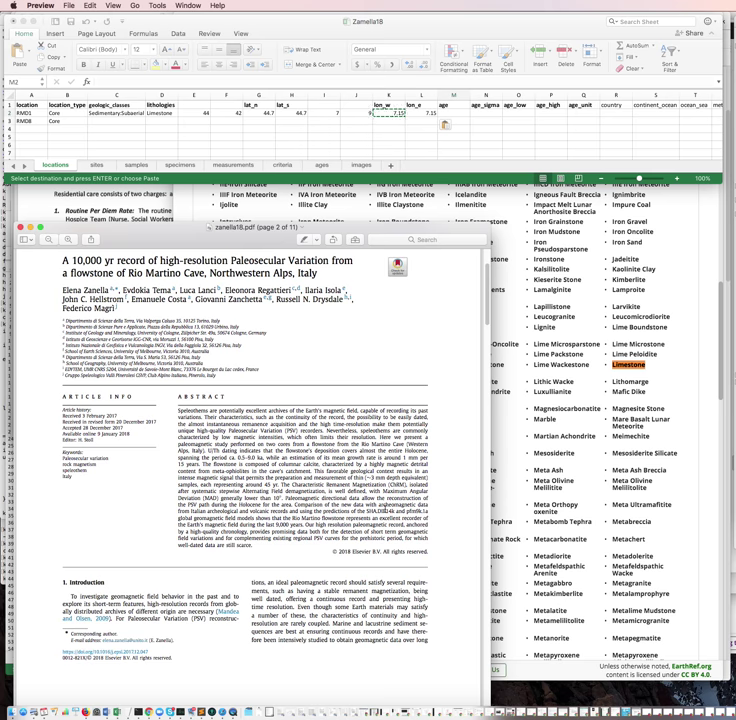
{"action": "left_click_drag", "start_coordinate": [419, 232], "coordinate": [456, 66]}
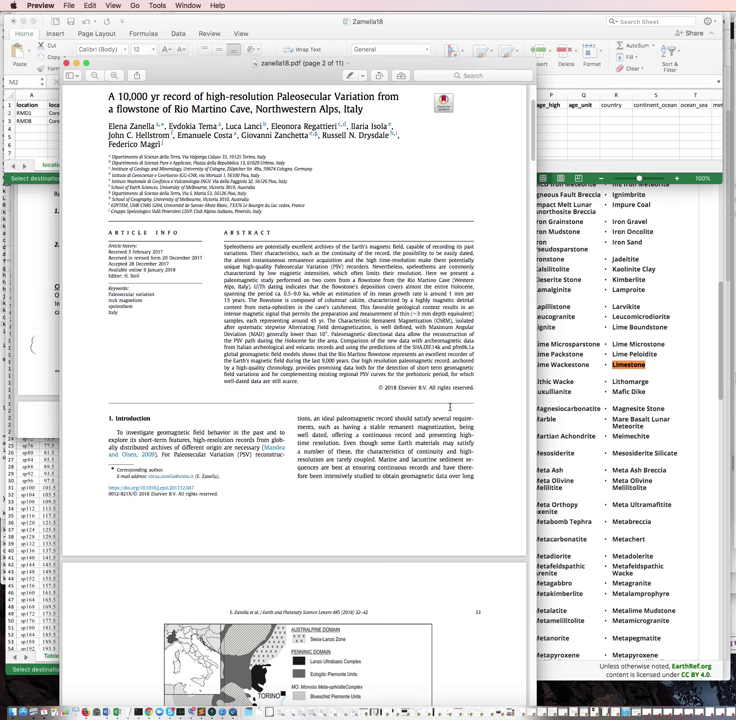
{"action": "key", "text": "super+plus"}
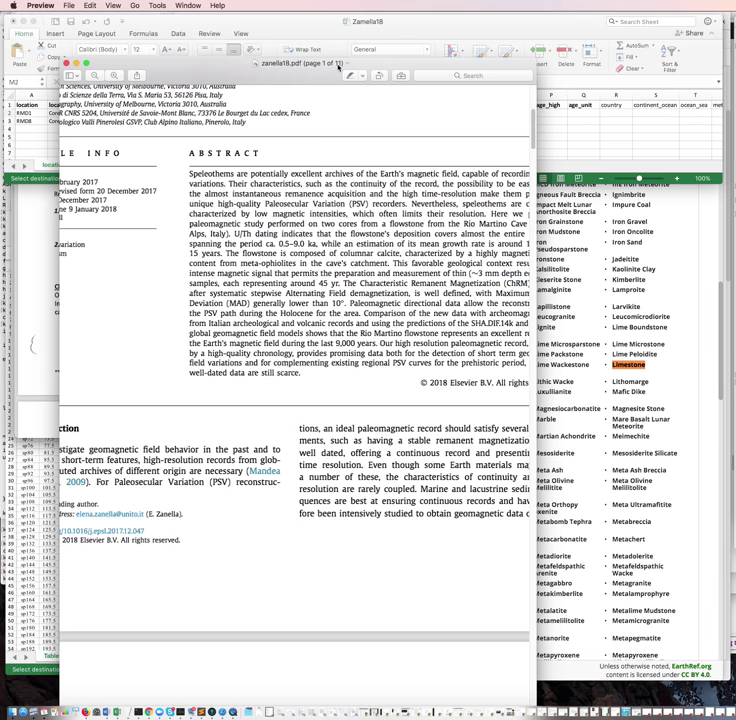
{"action": "left_click_drag", "start_coordinate": [340, 64], "coordinate": [326, 18]}
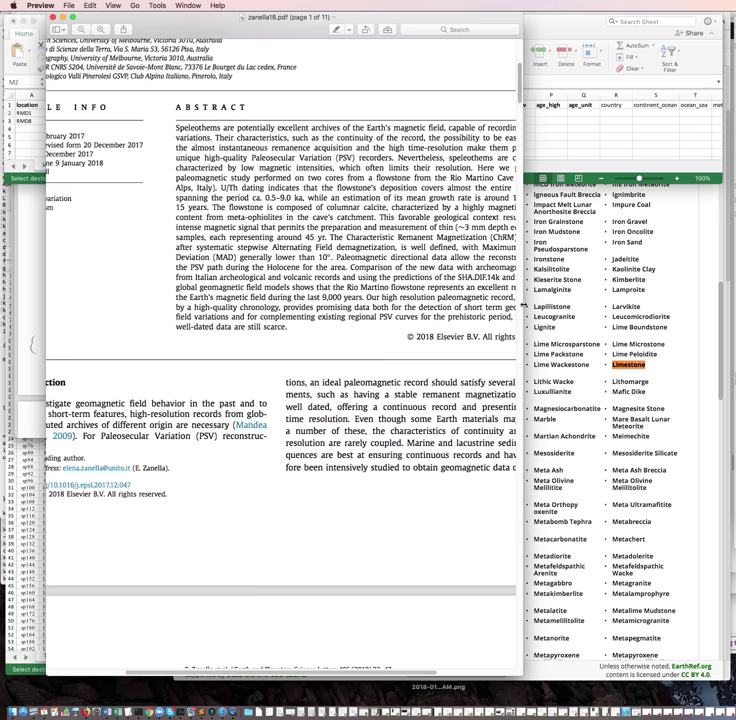
{"action": "left_click_drag", "start_coordinate": [523, 305], "coordinate": [720, 311]}
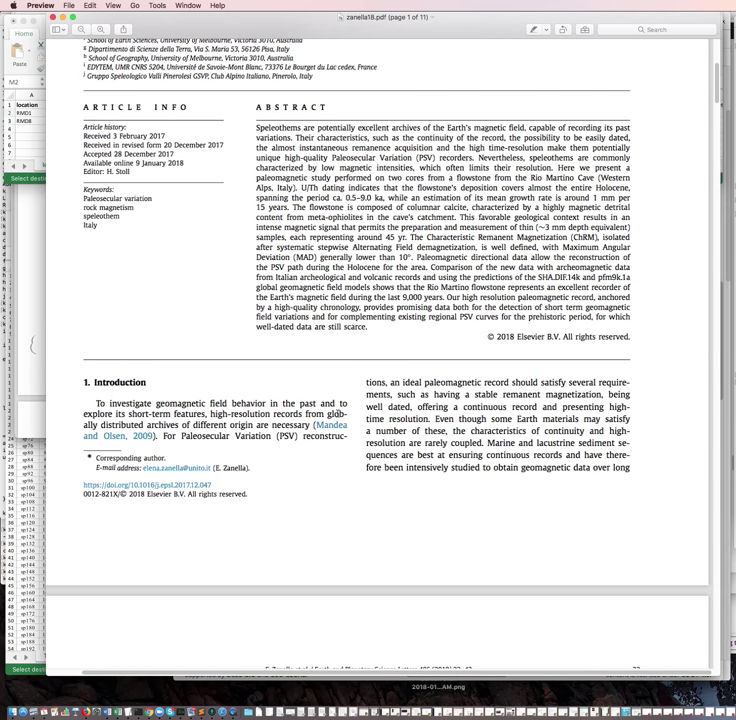
- Scroll the paper to the Fig. 1 Western Alps map, then return to Excel
{"action": "scroll", "coordinate": [338, 413], "scroll_direction": "up", "scroll_amount": 2}
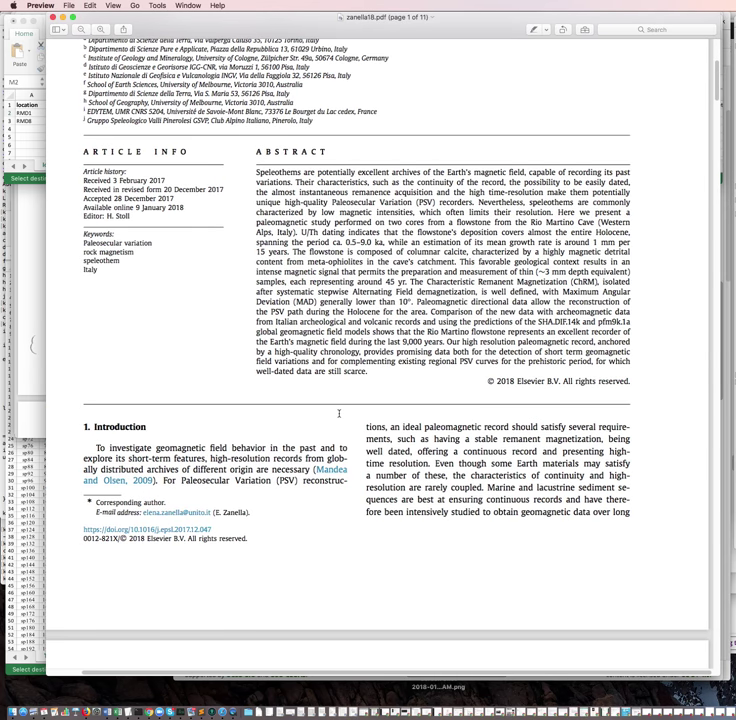
{"action": "scroll", "coordinate": [338, 413], "scroll_direction": "up", "scroll_amount": 1}
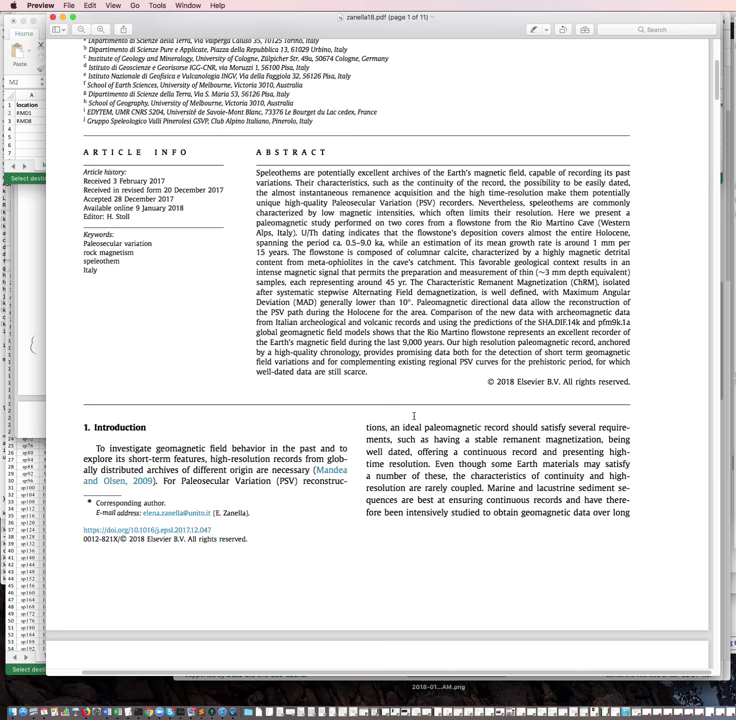
{"action": "scroll", "coordinate": [413, 415], "scroll_direction": "down", "scroll_amount": 10}
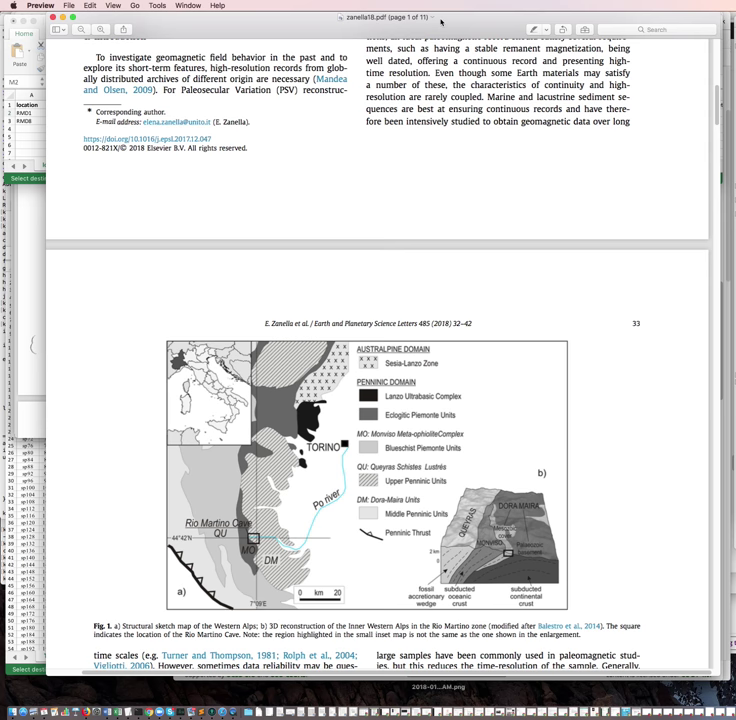
{"action": "left_click", "coordinate": [21, 86]}
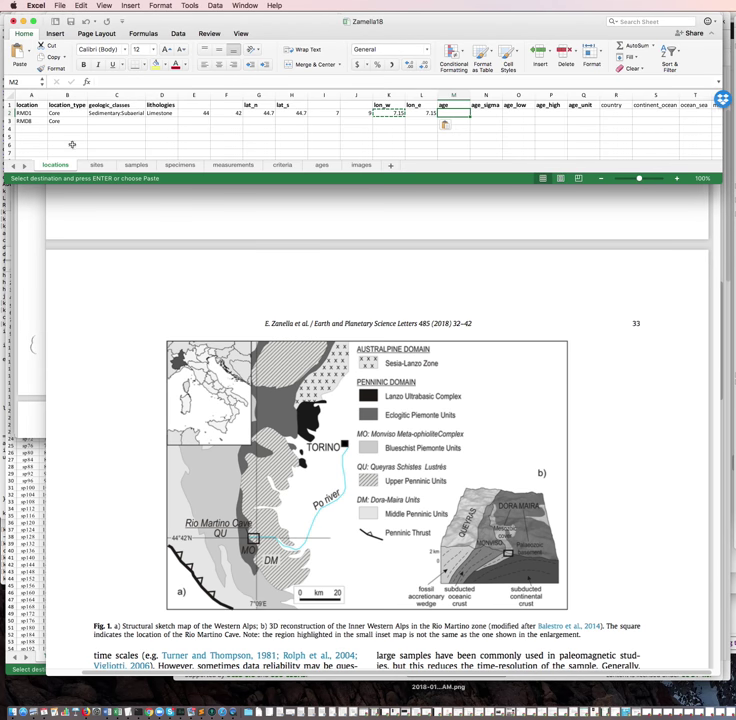
- Check the TableS2 core data and the paper's abstract (0.5–9.0 ka ages), then return to Zamella18
{"action": "left_click", "coordinate": [435, 223]}
{"action": "left_click_drag", "start_coordinate": [312, 8], "coordinate": [353, 4]}
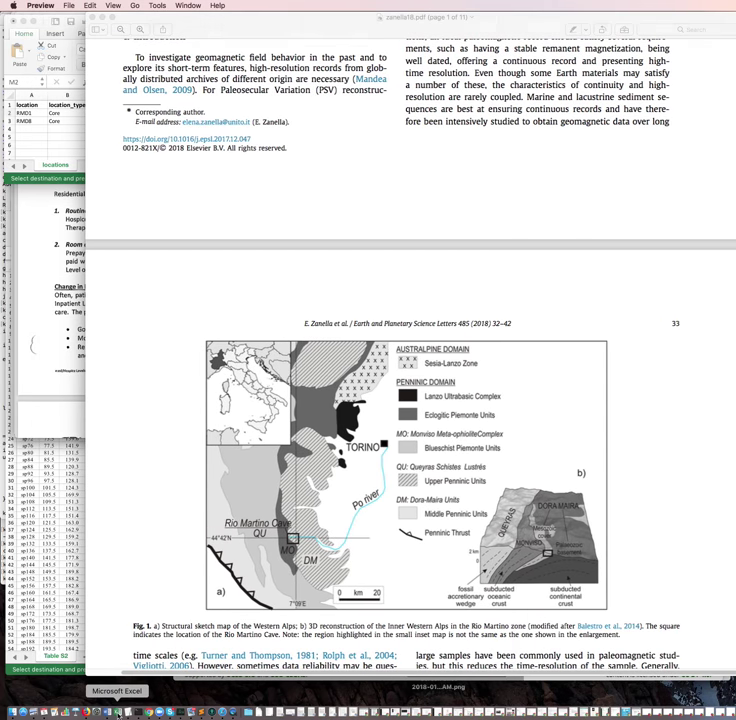
{"action": "left_click", "coordinate": [117, 711]}
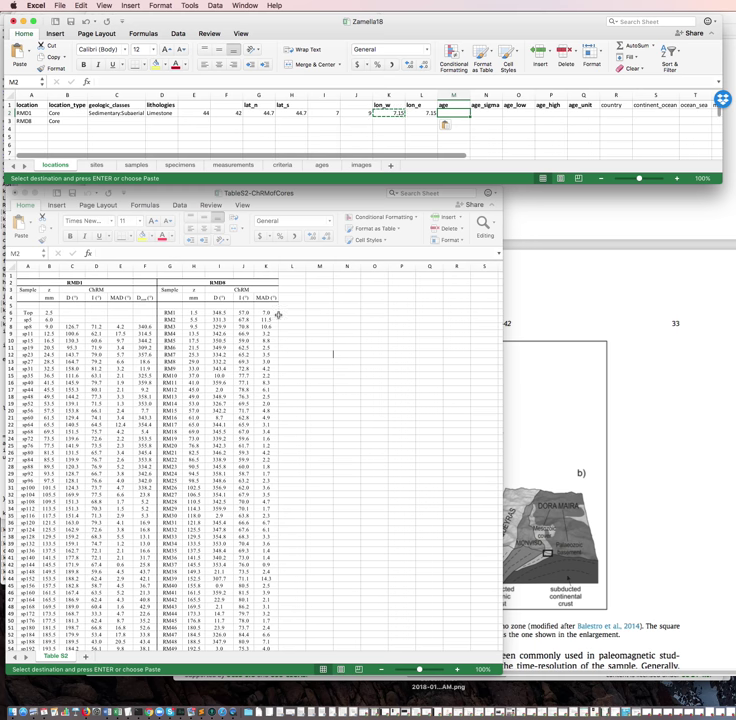
{"action": "left_click", "coordinate": [675, 483]}
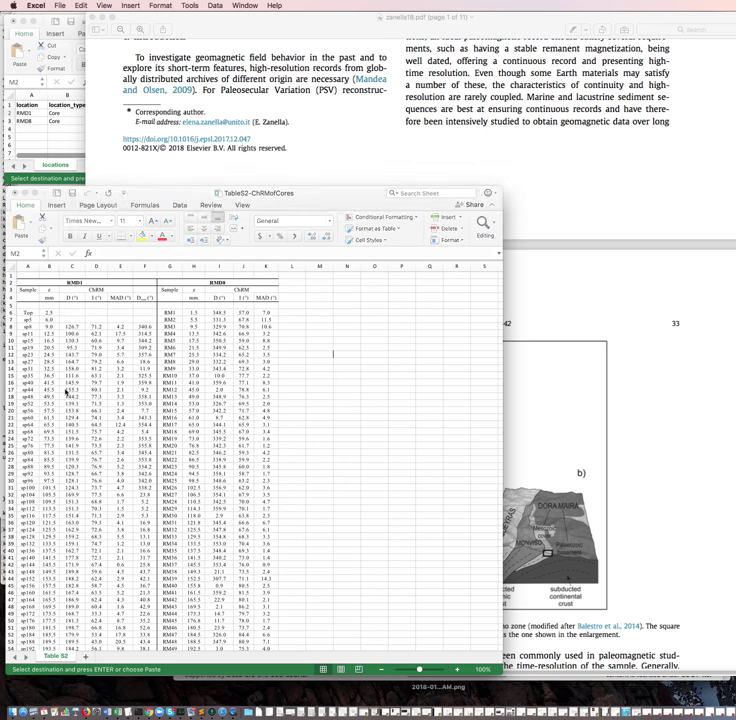
{"action": "left_click", "coordinate": [62, 391]}
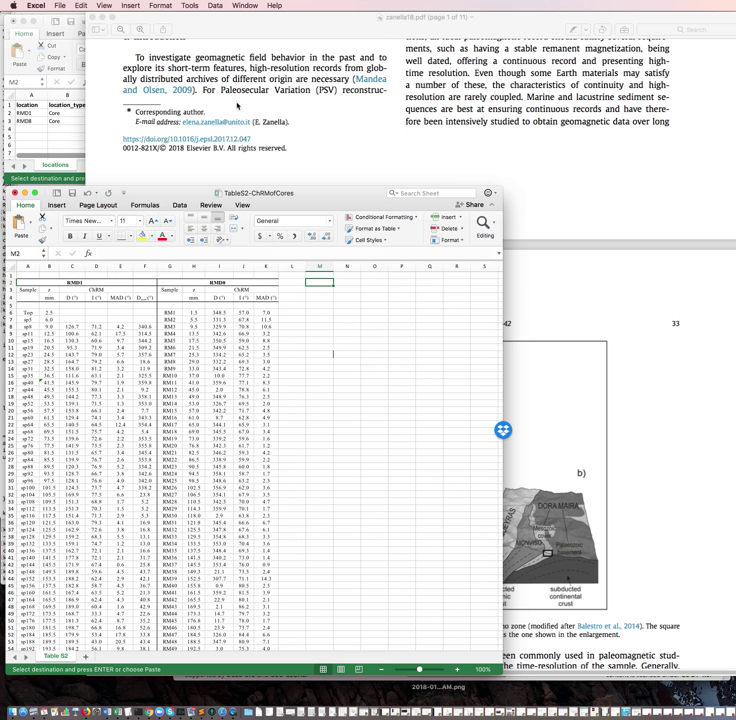
{"action": "left_click", "coordinate": [567, 210]}
{"action": "scroll", "coordinate": [570, 212], "scroll_direction": "up", "scroll_amount": 5}
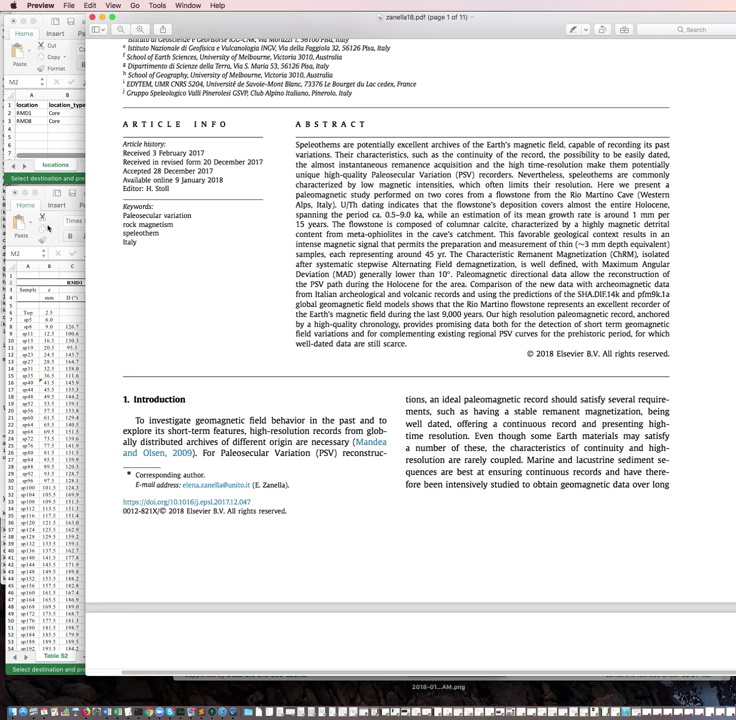
{"action": "left_click", "coordinate": [44, 22]}
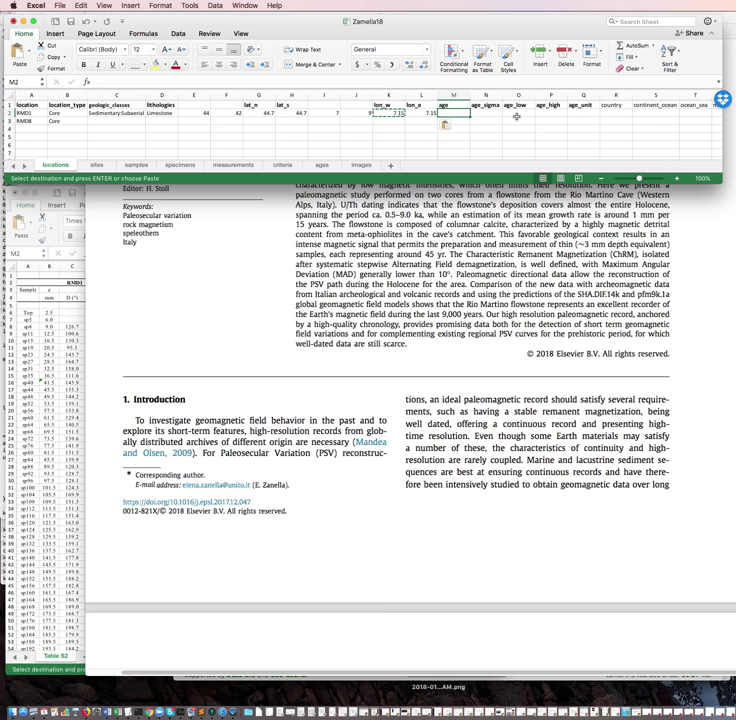
- Enter RMD1's ages: age_low 0.5, age_high 9.0 and age unit ka
{"action": "left_click", "coordinate": [517, 114]}
{"action": "left_click_drag", "start_coordinate": [537, 22], "coordinate": [553, 288]}
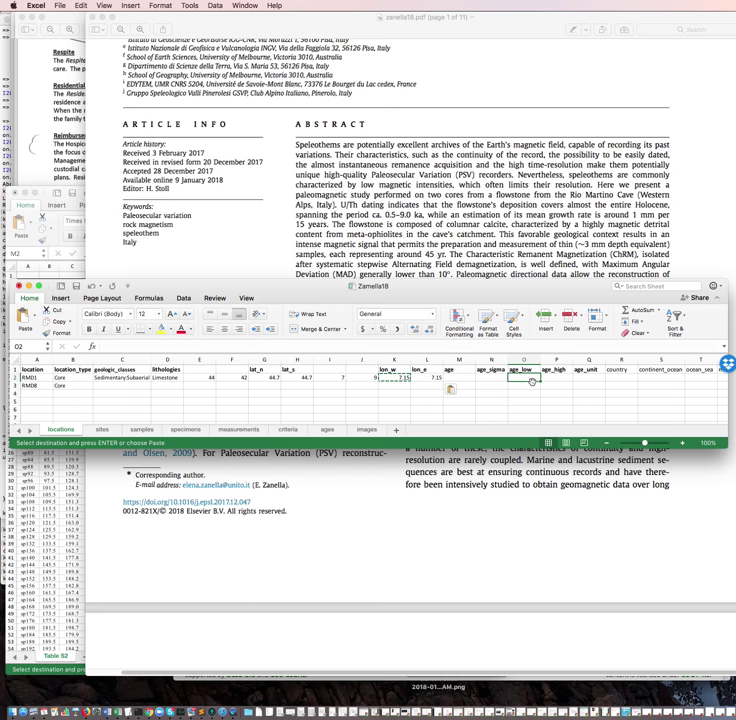
{"action": "type", "text": "0.5"}
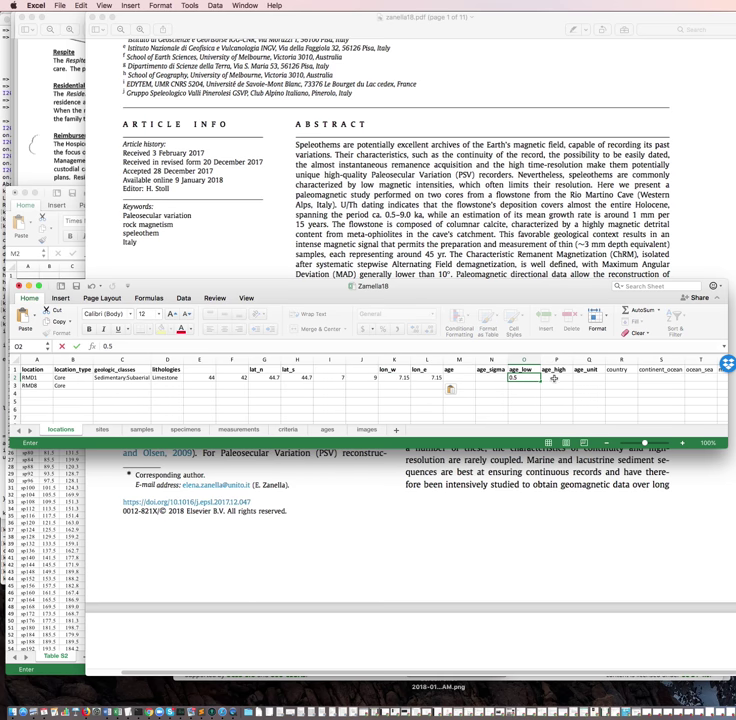
{"action": "left_click", "coordinate": [553, 377]}
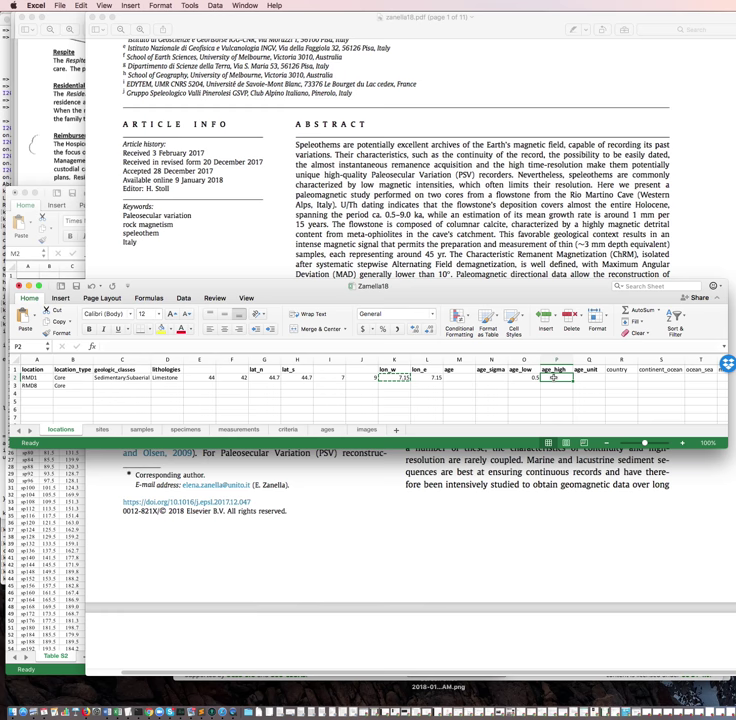
{"action": "type", "text": "9.0"}
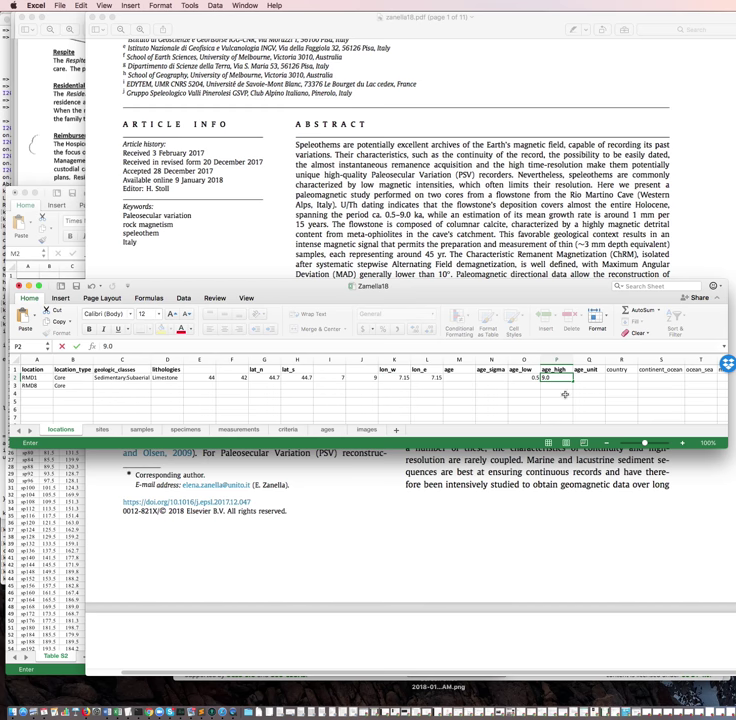
{"action": "left_click", "coordinate": [593, 378]}
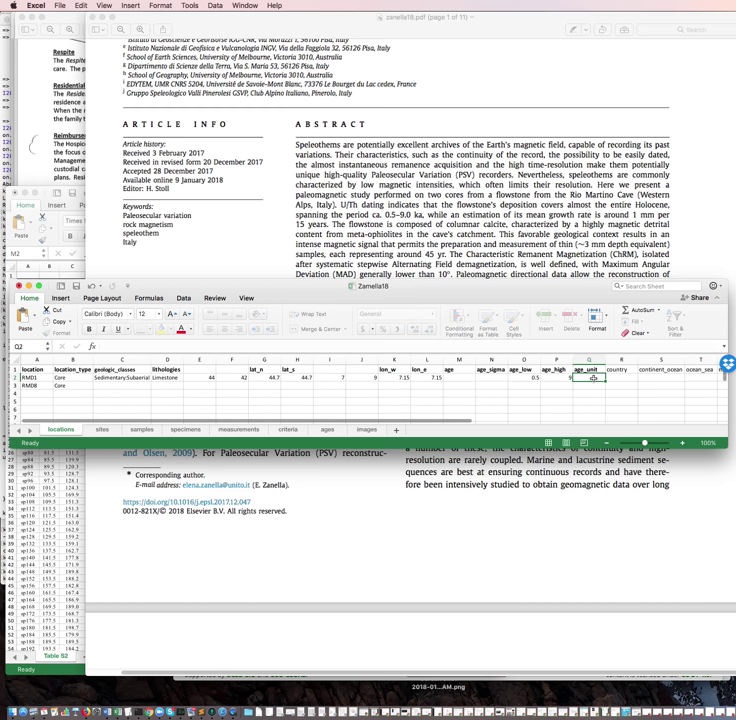
{"action": "type", "text": "ka"}
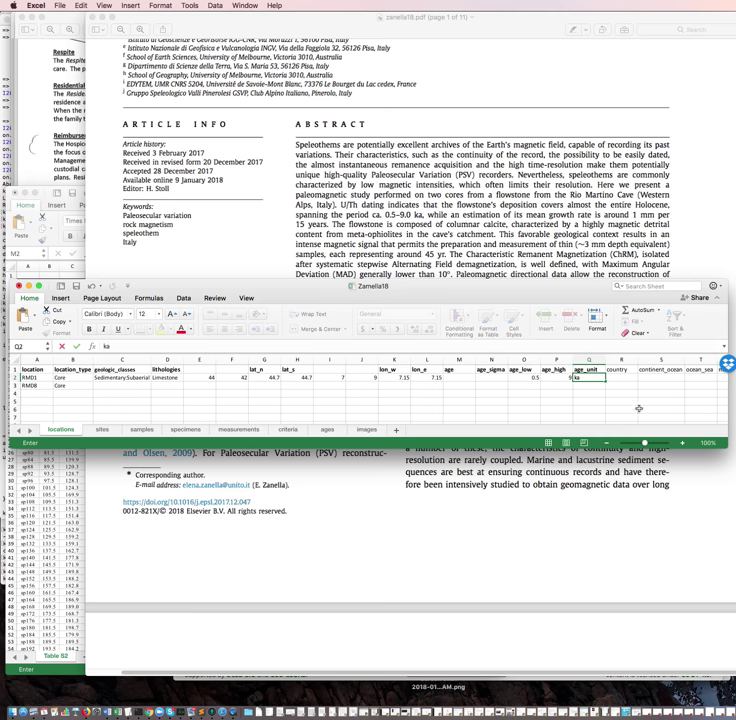
- Enter Italy as RMD1's country and Europe as its continent, ending on the method_codes cell
{"action": "left_click_drag", "start_coordinate": [540, 286], "coordinate": [540, 222]}
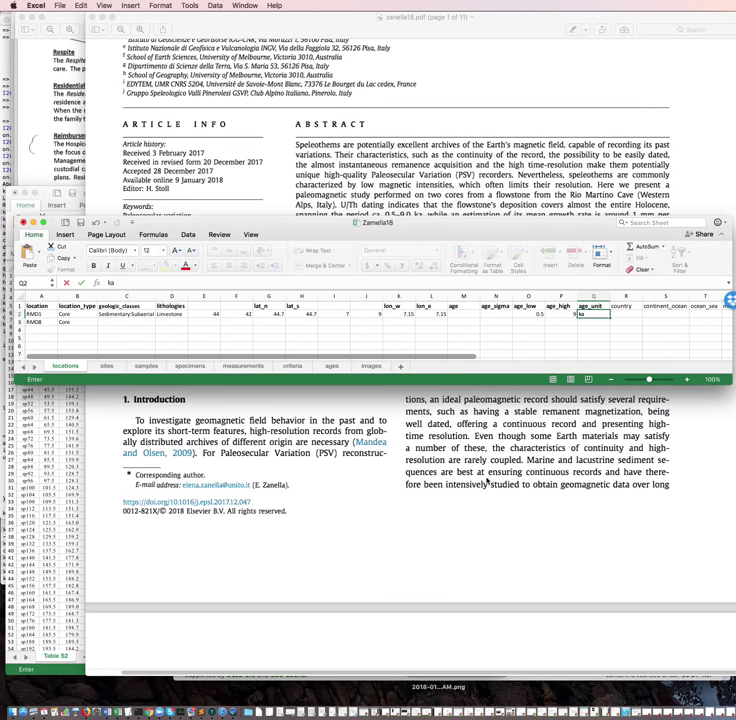
{"action": "scroll", "coordinate": [511, 452], "scroll_direction": "down", "scroll_amount": 10}
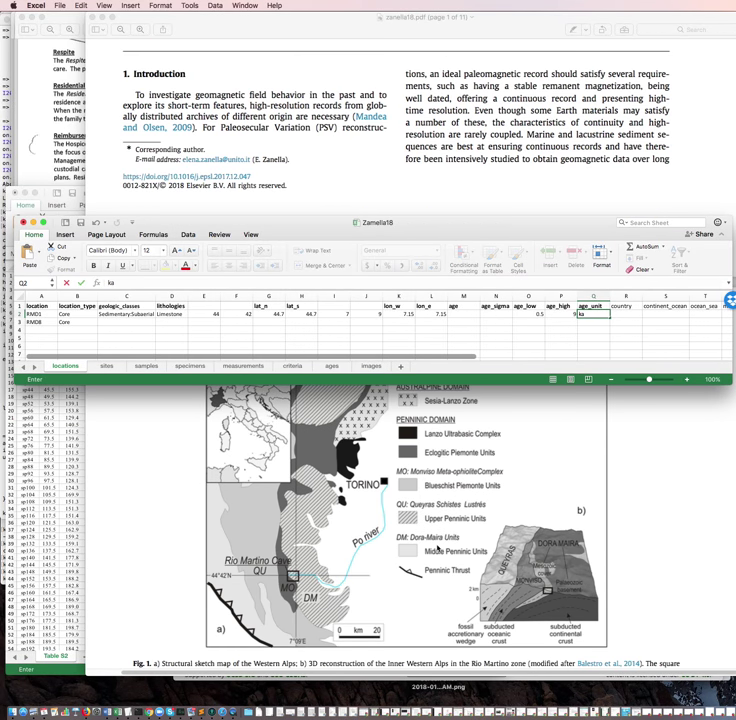
{"action": "scroll", "coordinate": [438, 548], "scroll_direction": "up", "scroll_amount": 2}
{"action": "scroll", "coordinate": [438, 545], "scroll_direction": "down", "scroll_amount": 3}
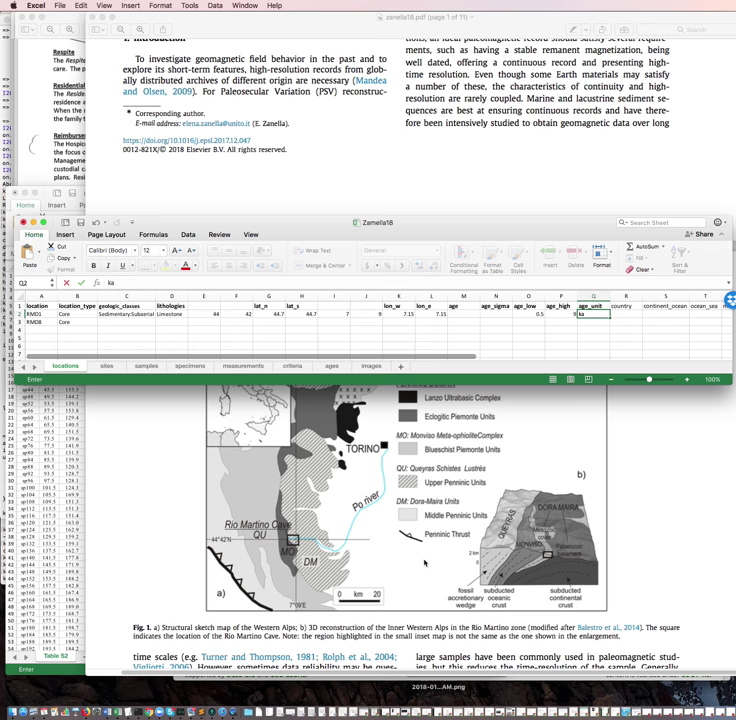
{"action": "scroll", "coordinate": [424, 563], "scroll_direction": "down", "scroll_amount": 9}
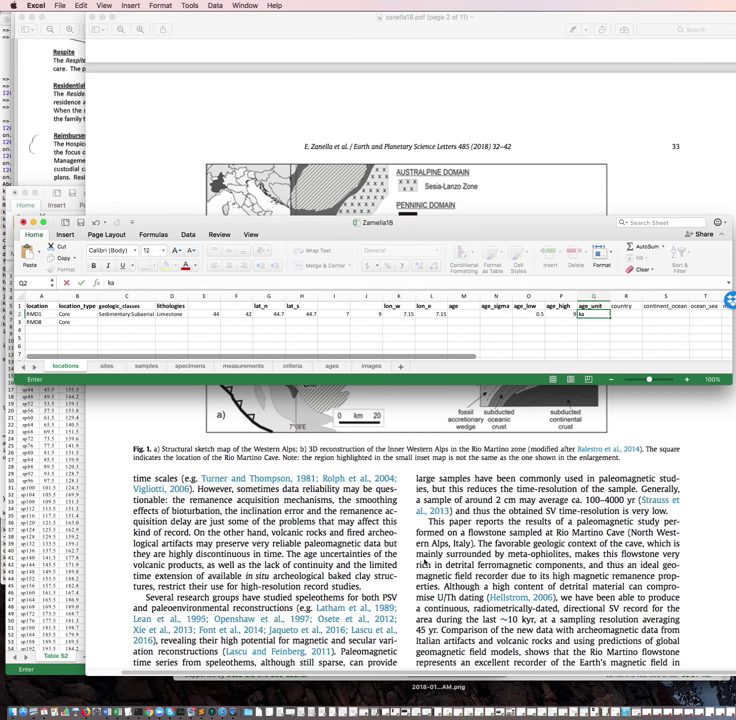
{"action": "scroll", "coordinate": [424, 563], "scroll_direction": "up", "scroll_amount": 3}
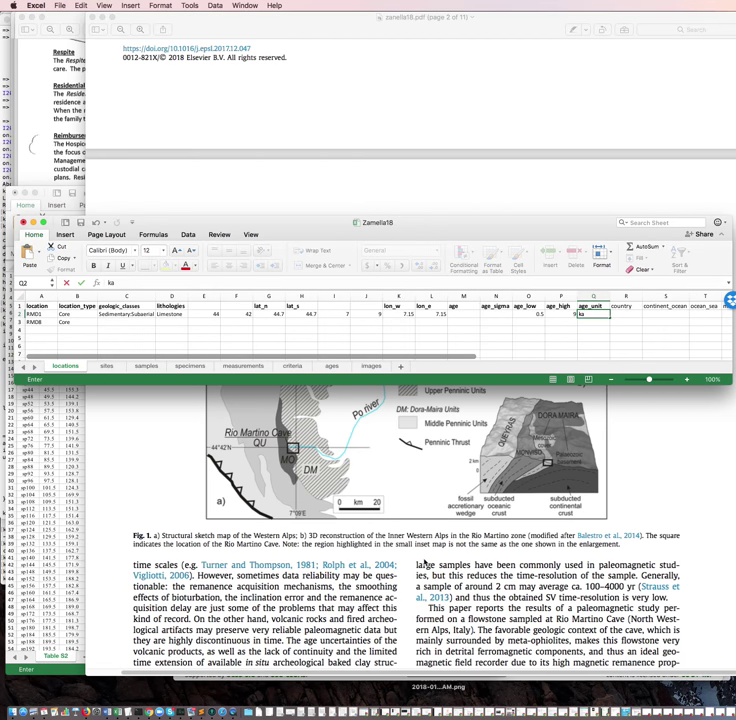
{"action": "scroll", "coordinate": [422, 563], "scroll_direction": "down", "scroll_amount": 3}
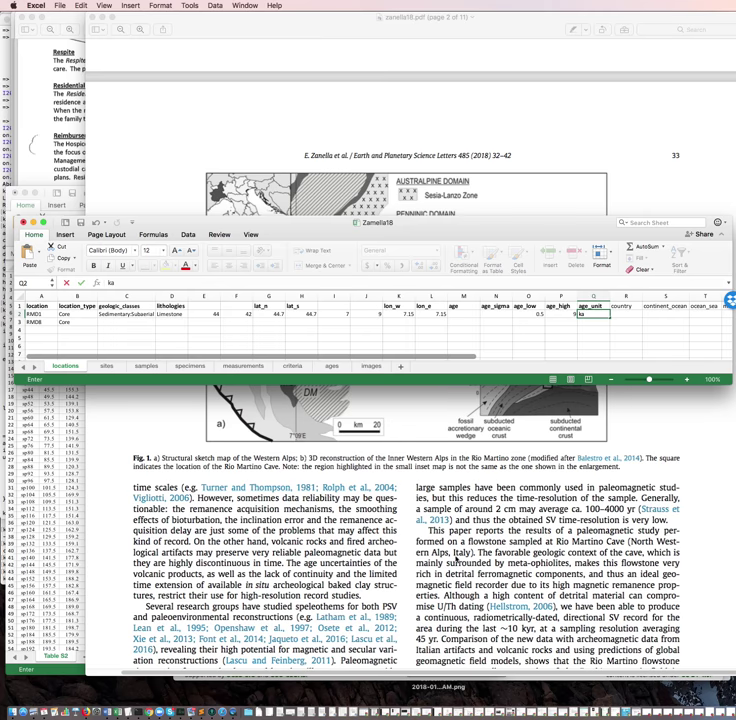
{"action": "left_click", "coordinate": [629, 314]}
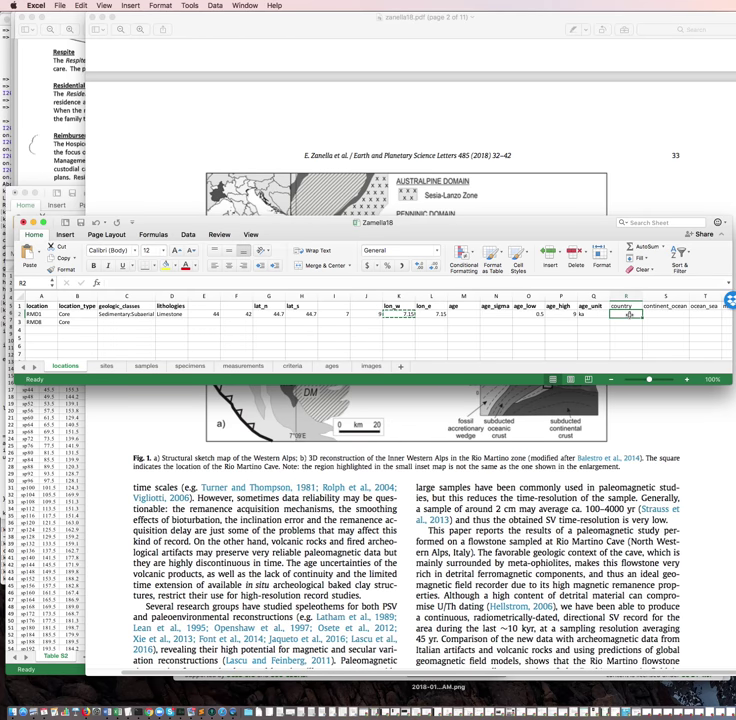
{"action": "type", "text": "Italy"}
{"action": "key", "text": "Tab"}
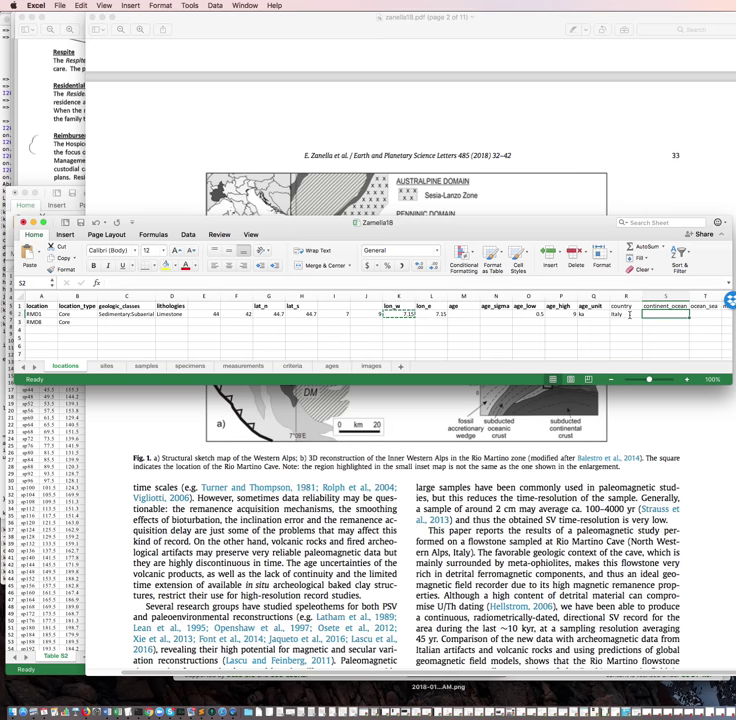
{"action": "type", "text": "Europe"}
{"action": "key", "text": "Tab"}
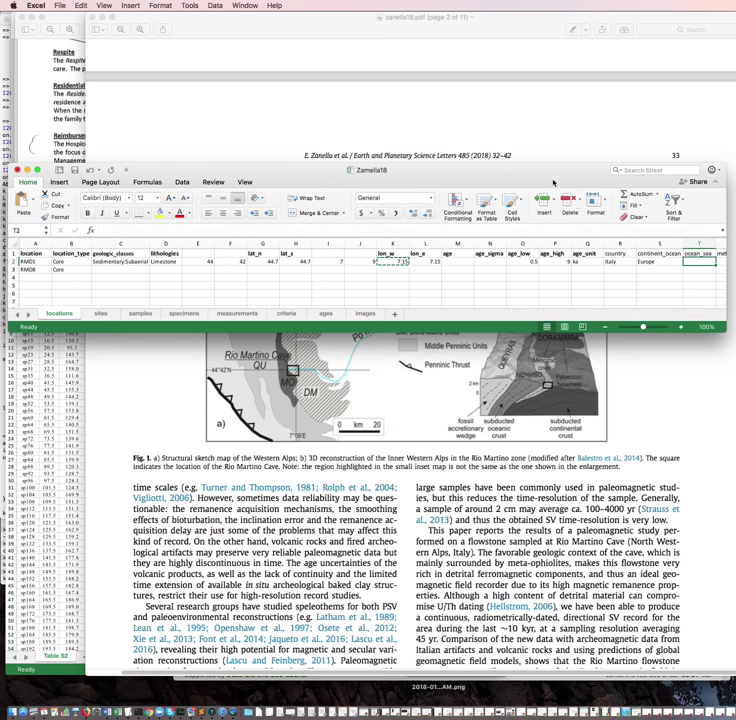
{"action": "key", "text": "Tab"}
{"action": "key", "text": "Tab"}
{"action": "key", "text": "Tab"}
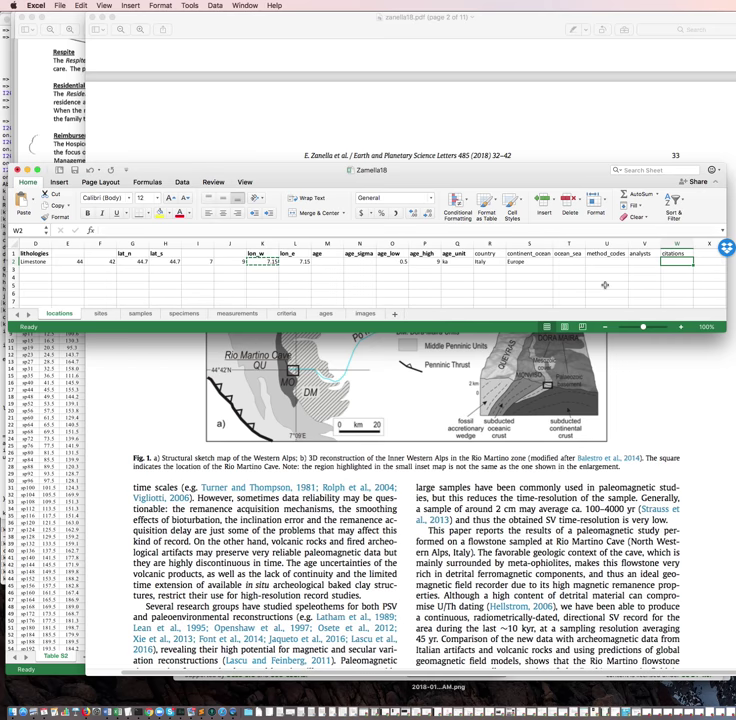
{"action": "key", "text": "Left"}
{"action": "key", "text": "Left"}
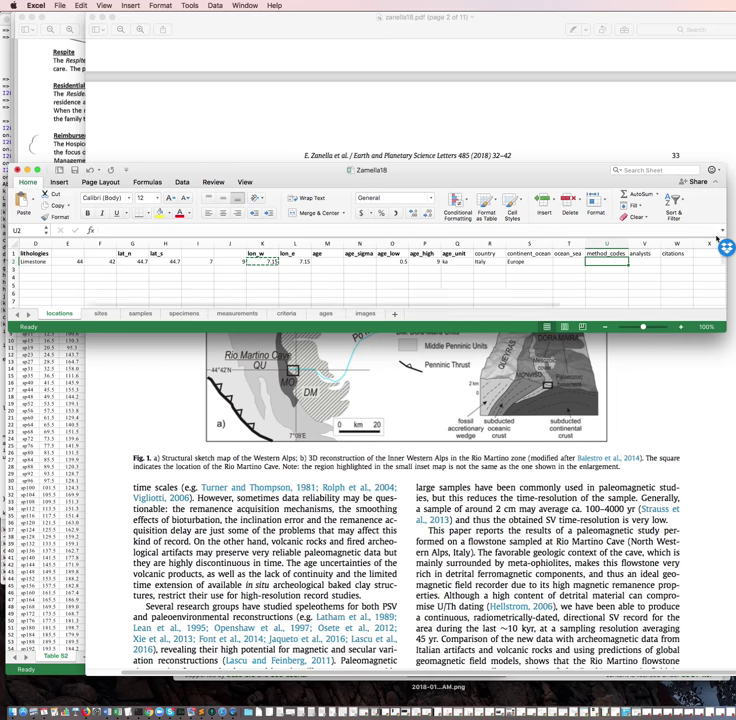
{"action": "left_click_drag", "start_coordinate": [581, 173], "coordinate": [589, 87]}
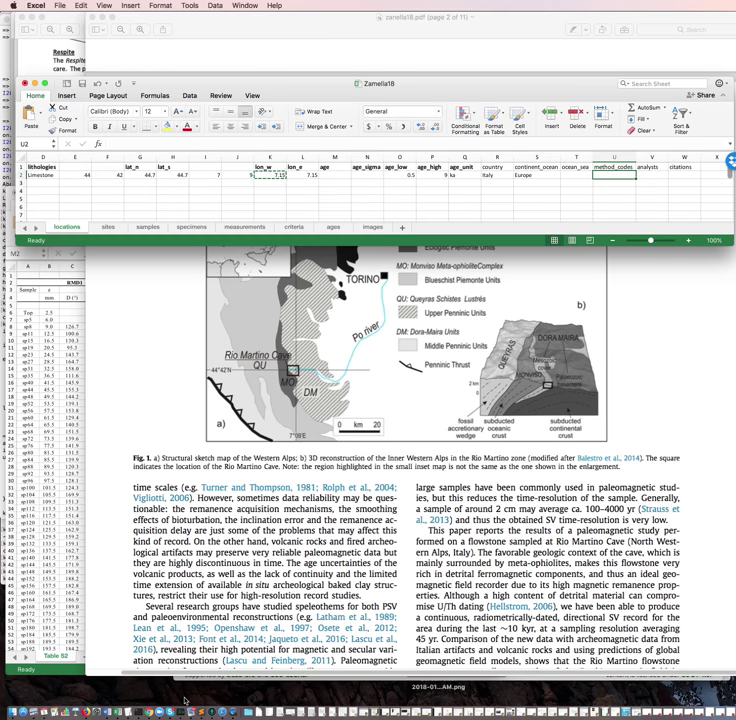
- Open the MagIC method codes list and expand the Geochronology Method codes
{"action": "left_click", "coordinate": [146, 712]}
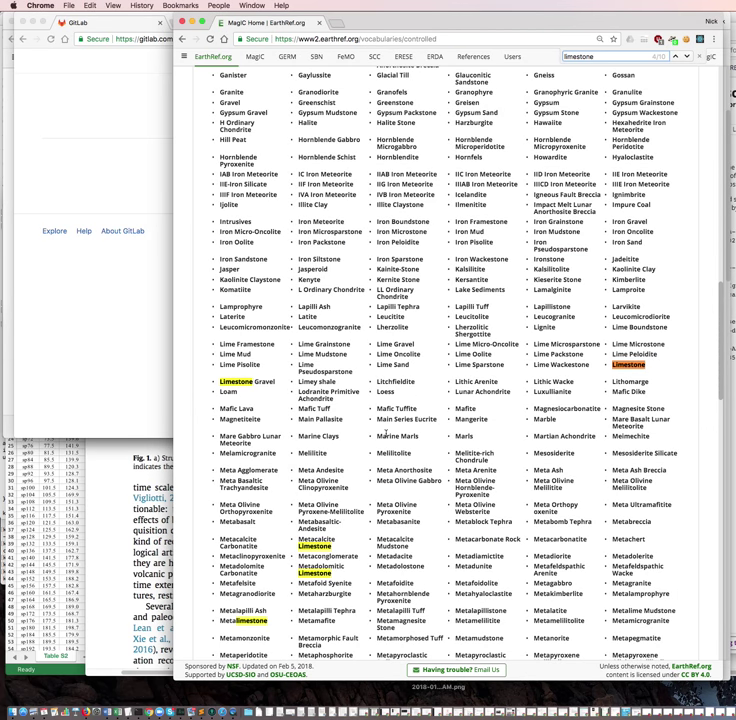
{"action": "left_click", "coordinate": [252, 58]}
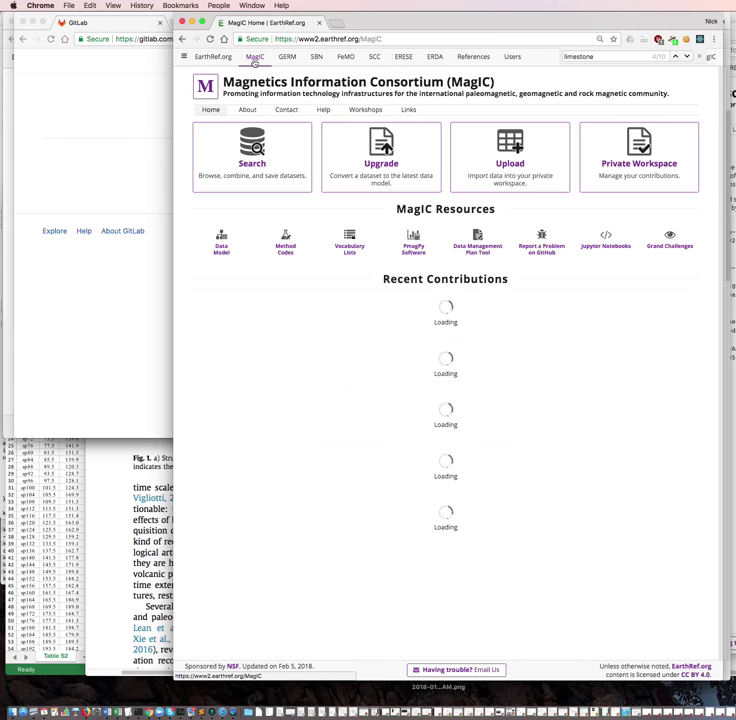
{"action": "left_click", "coordinate": [288, 246]}
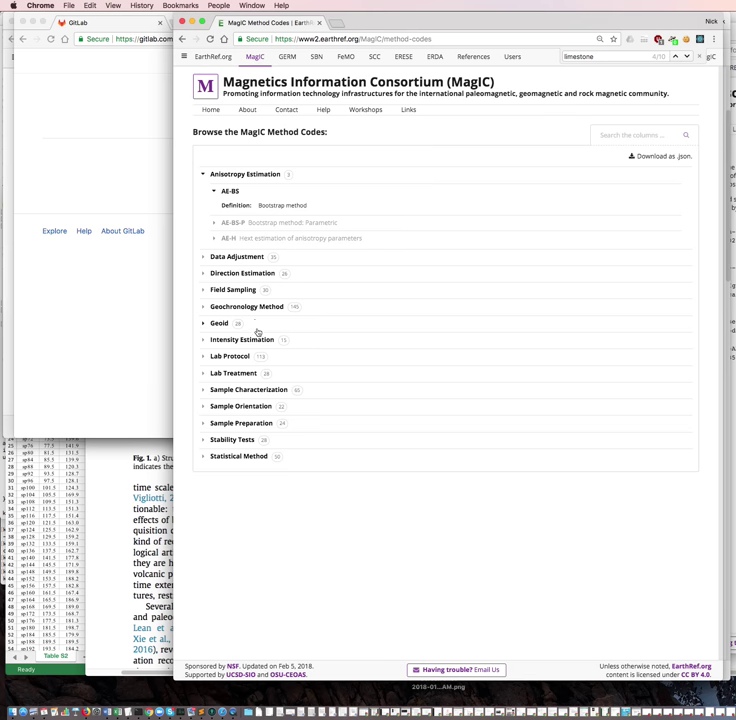
{"action": "left_click", "coordinate": [203, 307]}
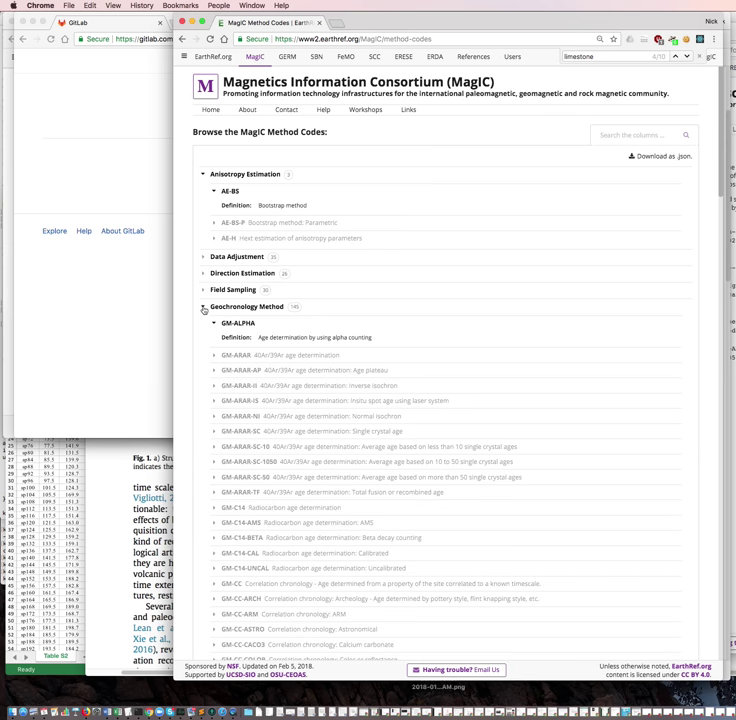
- Arrange the method codes page beside the paper and scroll through the geochronology codes
{"action": "left_click_drag", "start_coordinate": [458, 29], "coordinate": [712, 26]}
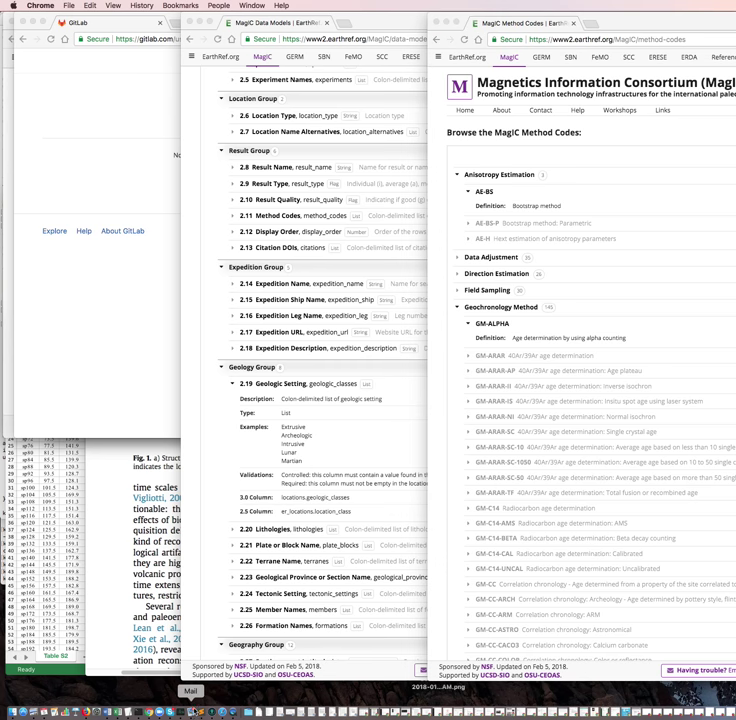
{"action": "left_click", "coordinate": [190, 708]}
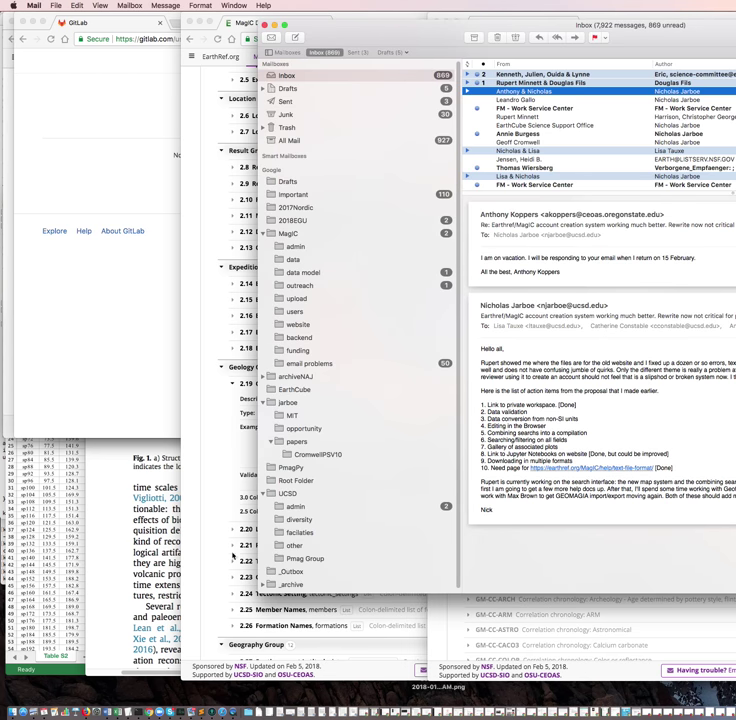
{"action": "left_click", "coordinate": [276, 25]}
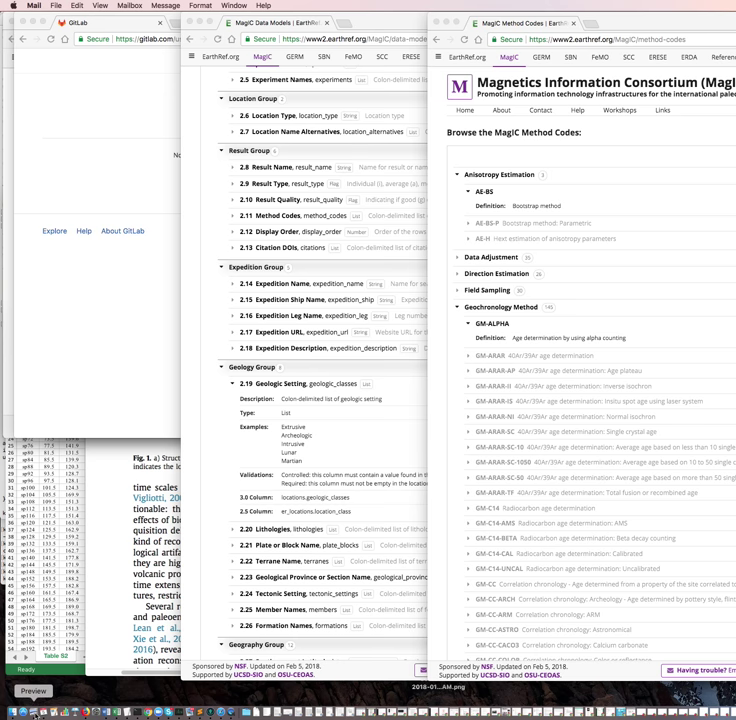
{"action": "left_click", "coordinate": [32, 711]}
{"action": "scroll", "coordinate": [163, 258], "scroll_direction": "up", "scroll_amount": 3}
{"action": "scroll", "coordinate": [287, 457], "scroll_direction": "up", "scroll_amount": 10}
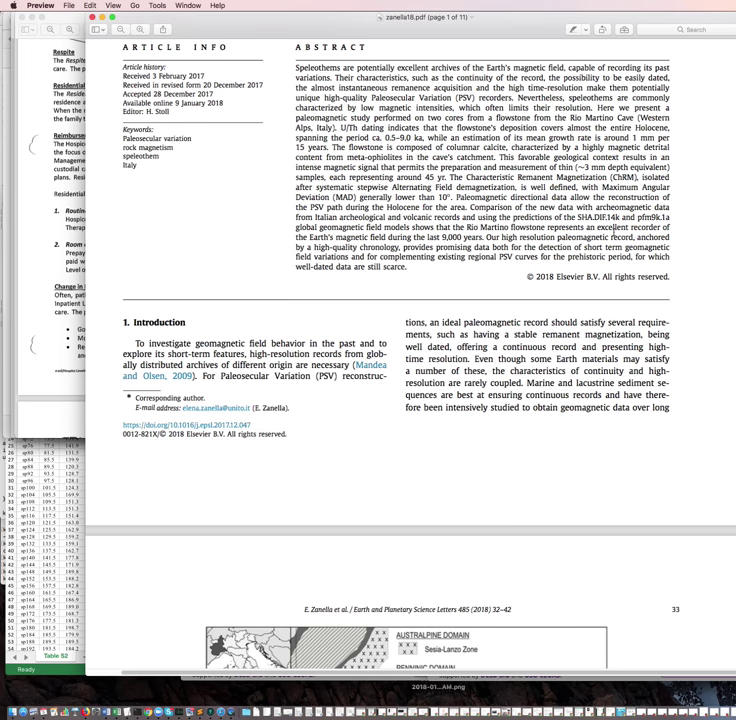
{"action": "key", "text": "super+Tab"}
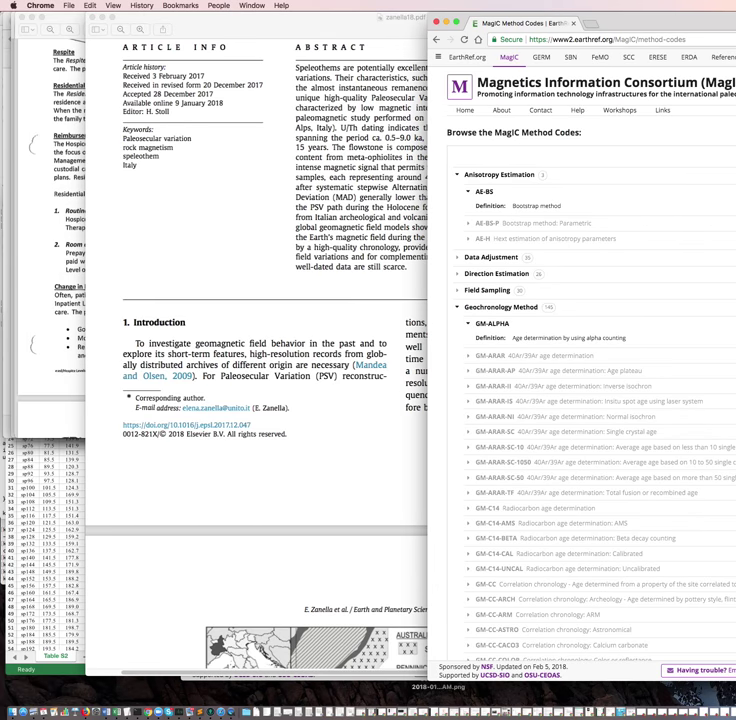
{"action": "left_click_drag", "start_coordinate": [595, 22], "coordinate": [352, 22]}
{"action": "scroll", "coordinate": [384, 487], "scroll_direction": "down", "scroll_amount": 15}
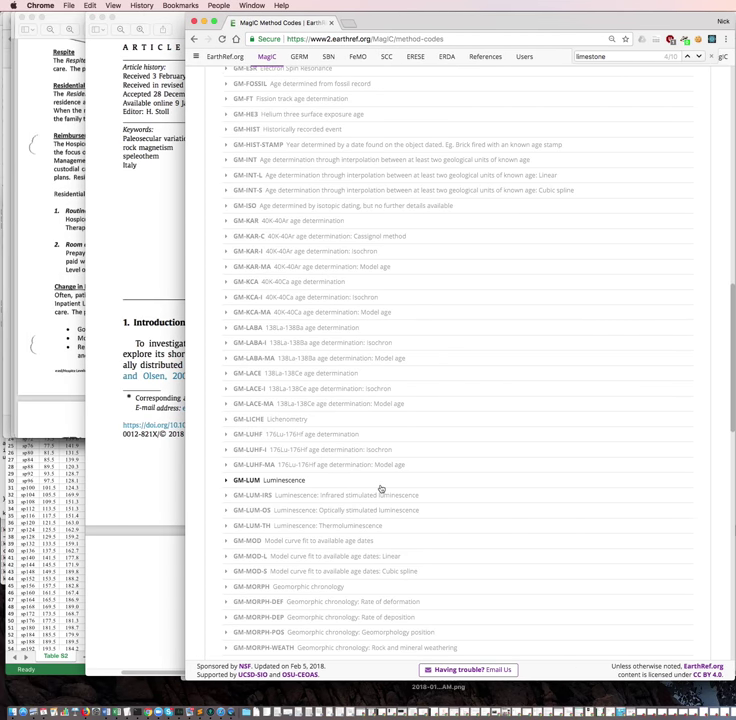
{"action": "scroll", "coordinate": [380, 488], "scroll_direction": "down", "scroll_amount": 15}
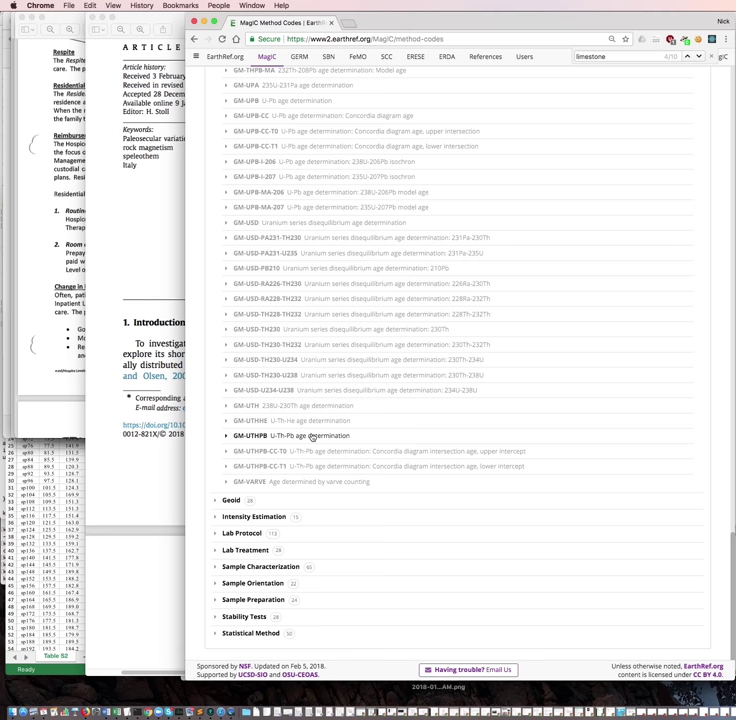
- Select the GM-UTHPB (U-Th-Pb age determination) code and go back to the Zamella18 workbook
{"action": "left_click_drag", "start_coordinate": [409, 22], "coordinate": [605, 21]}
{"action": "left_click", "coordinate": [200, 264]}
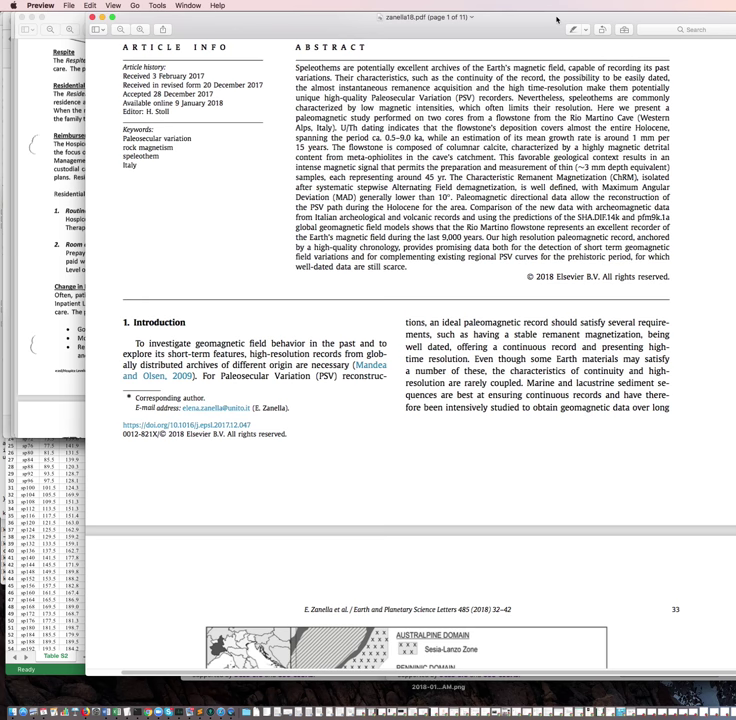
{"action": "left_click_drag", "start_coordinate": [321, 14], "coordinate": [259, 43]}
{"action": "left_click", "coordinate": [593, 25]}
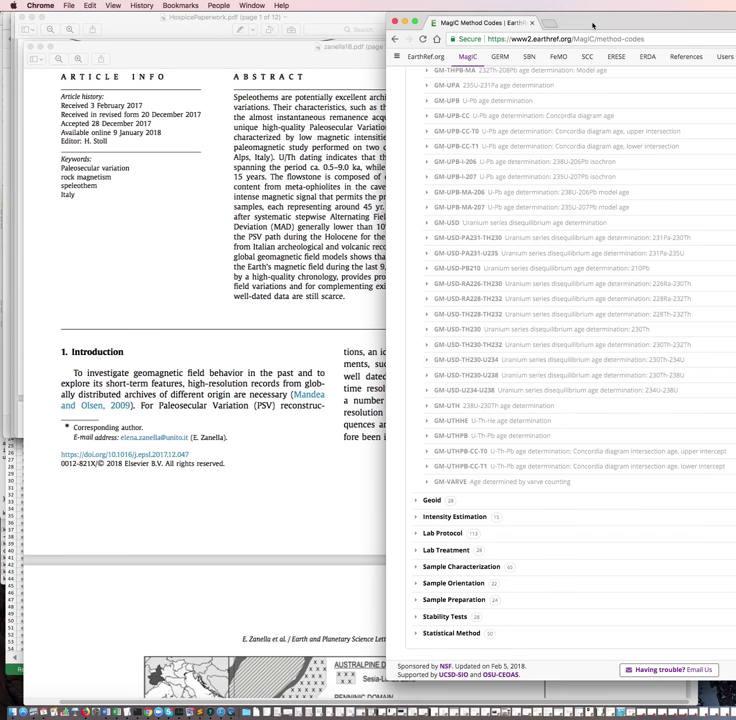
{"action": "left_click", "coordinate": [477, 439]}
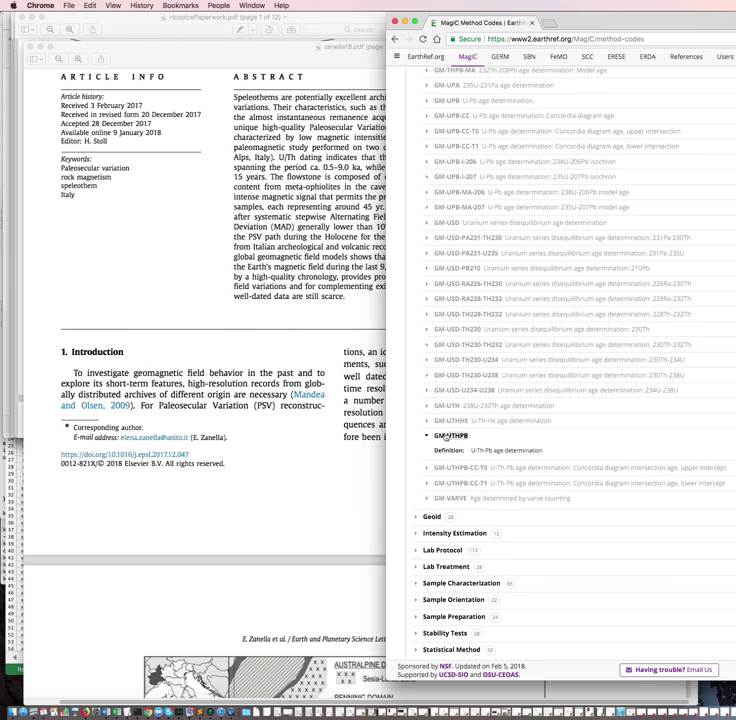
{"action": "left_click", "coordinate": [435, 437]}
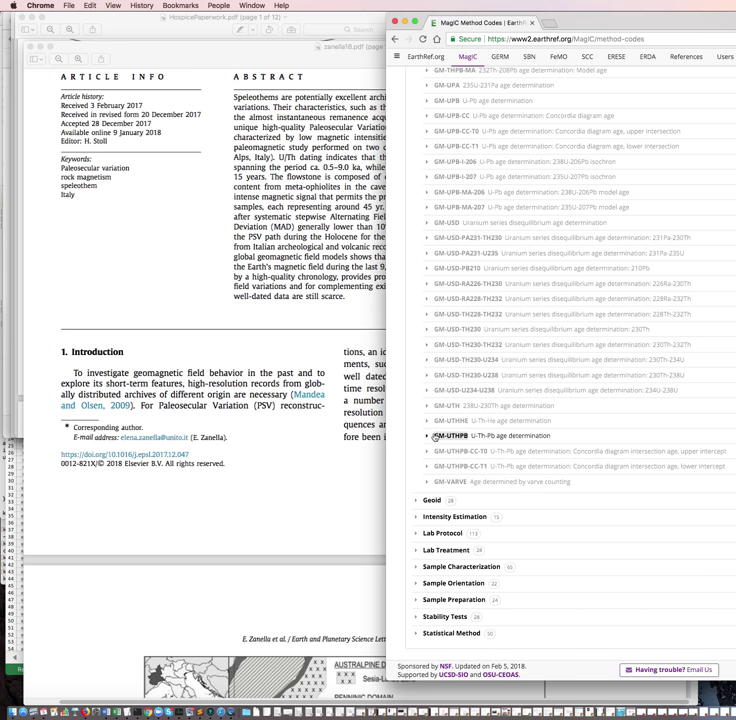
{"action": "left_click", "coordinate": [113, 705]}
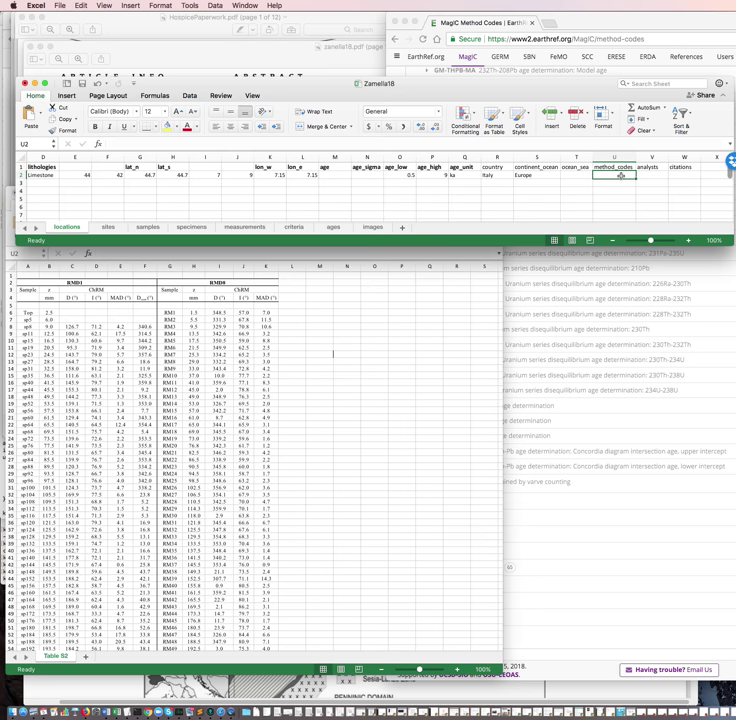
- Paste GM-UTHPB into RMD1's method_codes cell U2 as plain text using Paste Special
{"action": "type", "text": "GM-UTHPB"}
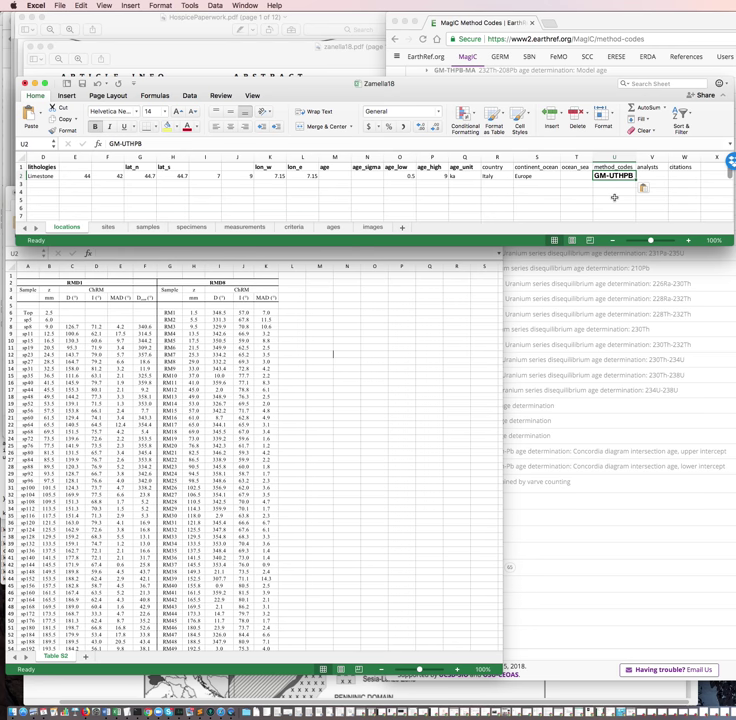
{"action": "key", "text": "super+z"}
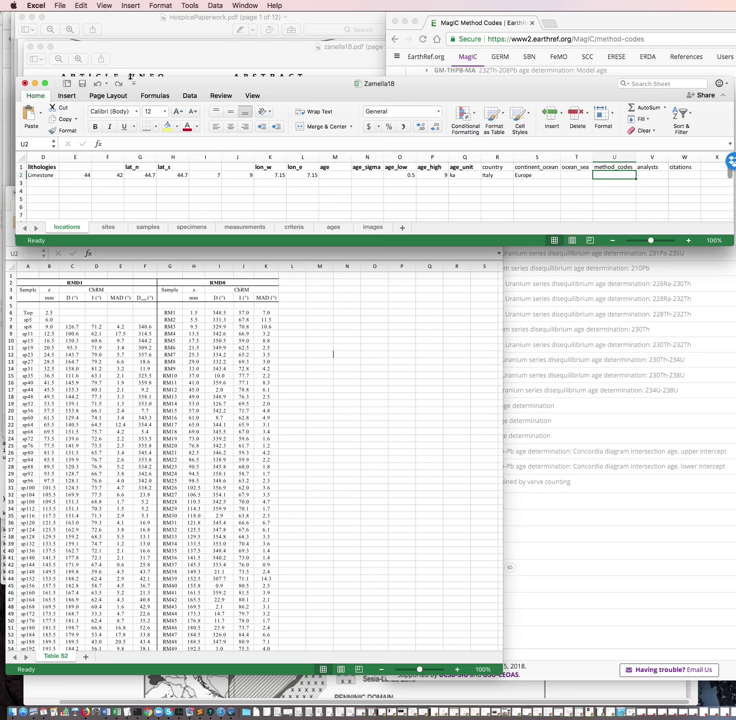
{"action": "left_click", "coordinate": [60, 6]}
{"action": "mouse_move", "coordinate": [78, 6]}
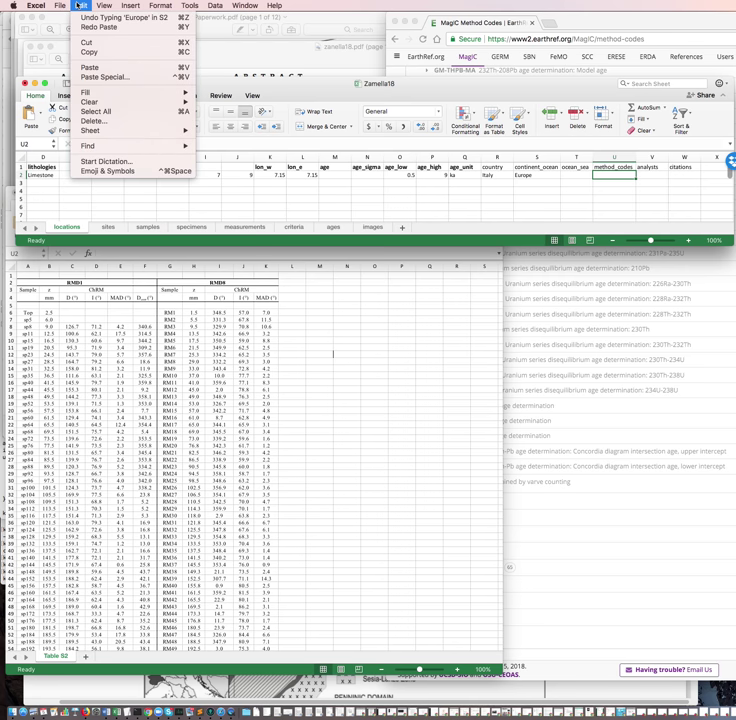
{"action": "left_click", "coordinate": [105, 77]}
{"action": "left_click", "coordinate": [516, 215]}
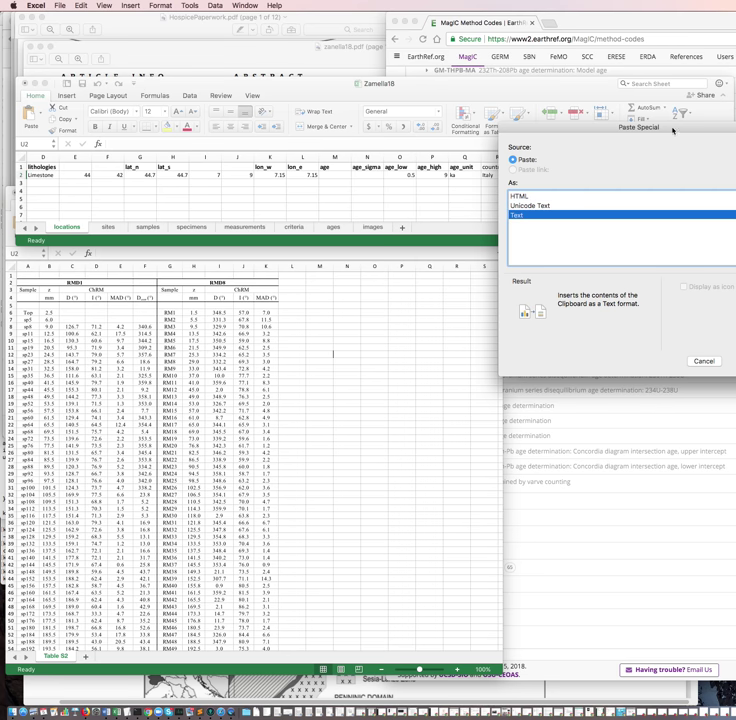
{"action": "left_click_drag", "start_coordinate": [626, 128], "coordinate": [590, 110]}
{"action": "left_click", "coordinate": [667, 343]}
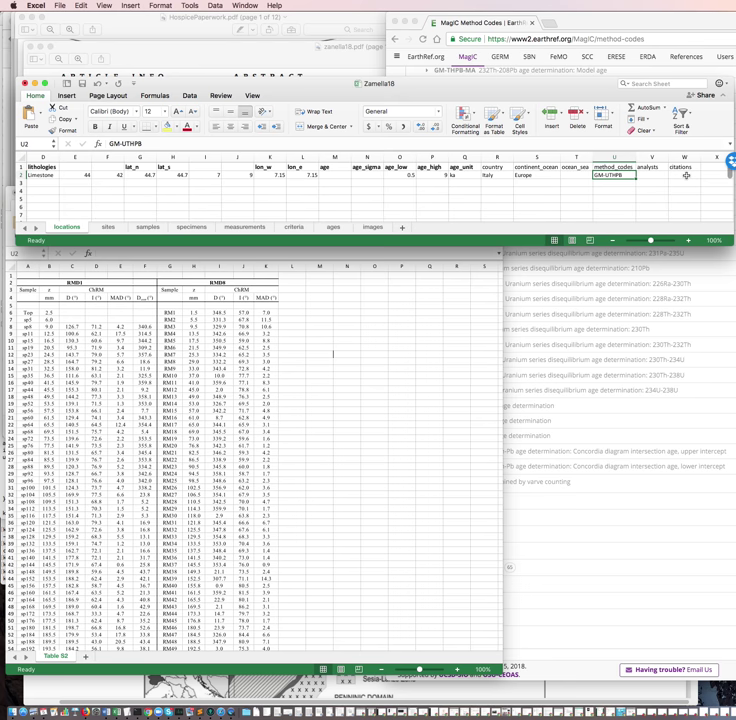
{"action": "left_click", "coordinate": [686, 175]}
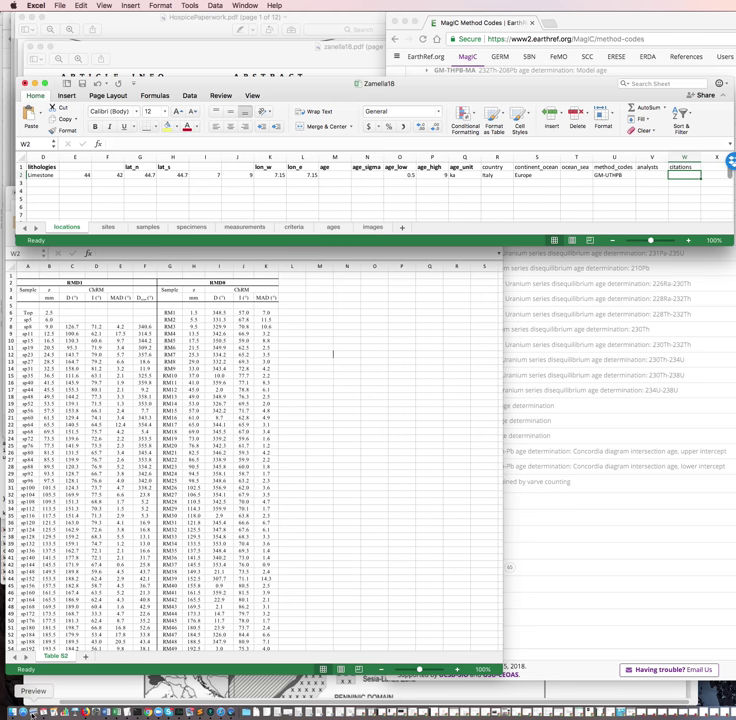
- Copy the paper's DOI link from the PDF
{"action": "key", "text": "super+Tab"}
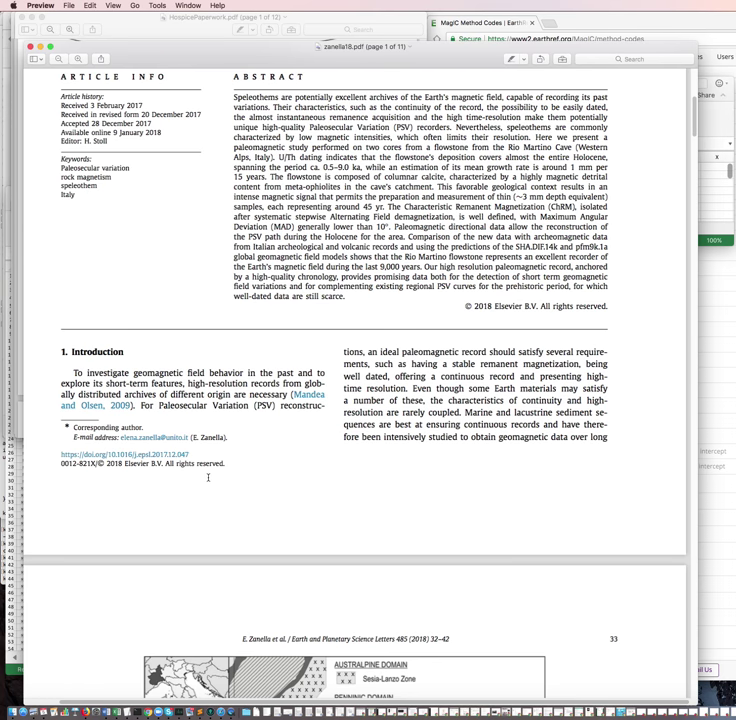
{"action": "scroll", "coordinate": [208, 477], "scroll_direction": "up", "scroll_amount": 2}
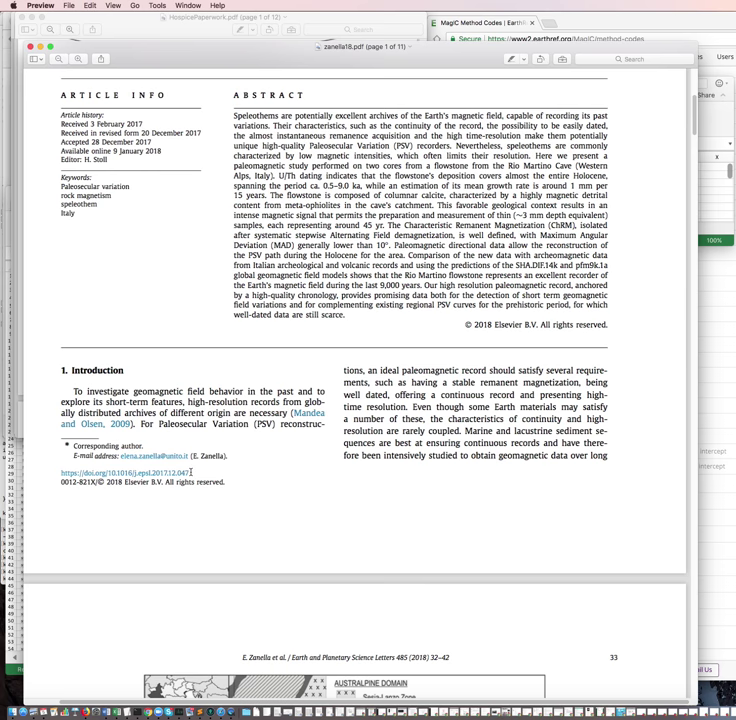
{"action": "left_click_drag", "start_coordinate": [186, 474], "coordinate": [83, 472]}
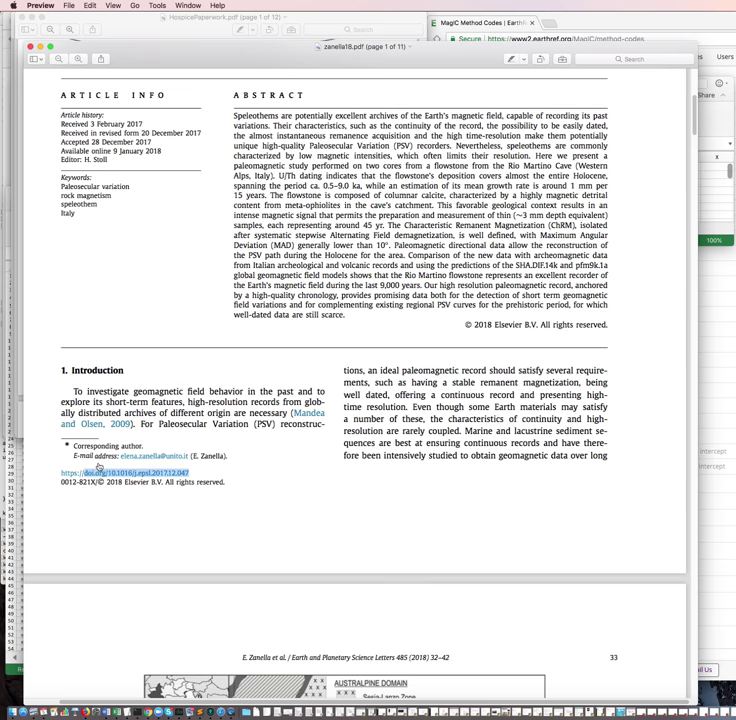
{"action": "key", "text": "super+c"}
{"action": "left_click", "coordinate": [712, 276]}
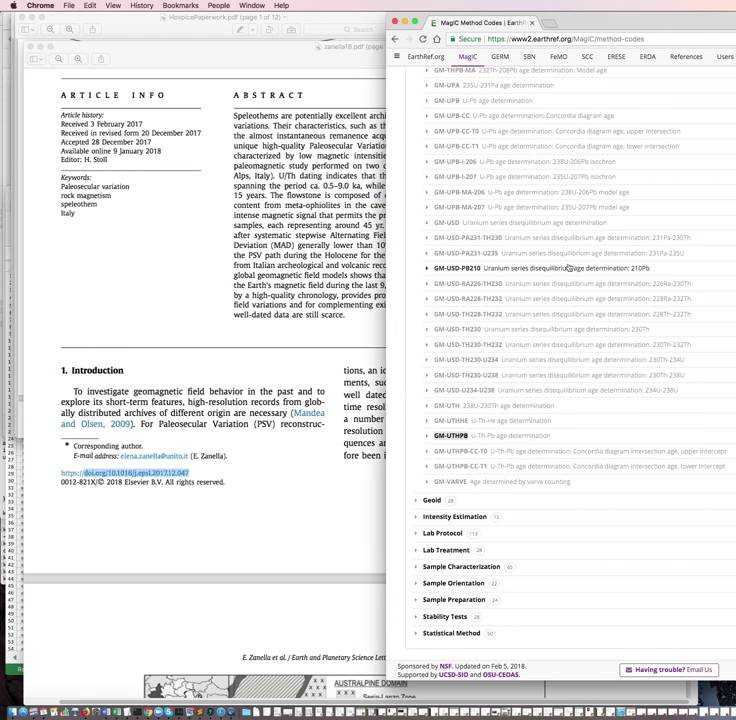
{"action": "left_click", "coordinate": [117, 711]}
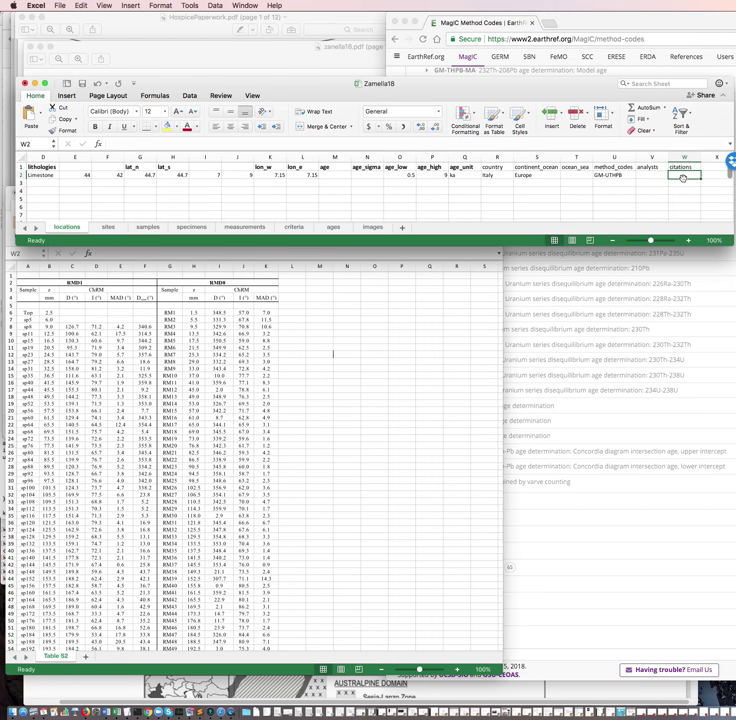
- Paste doi.org/10.1016/j.epsl.2017.12.047 into RMD1's citations cell as plain text
{"action": "key", "text": "super+v"}
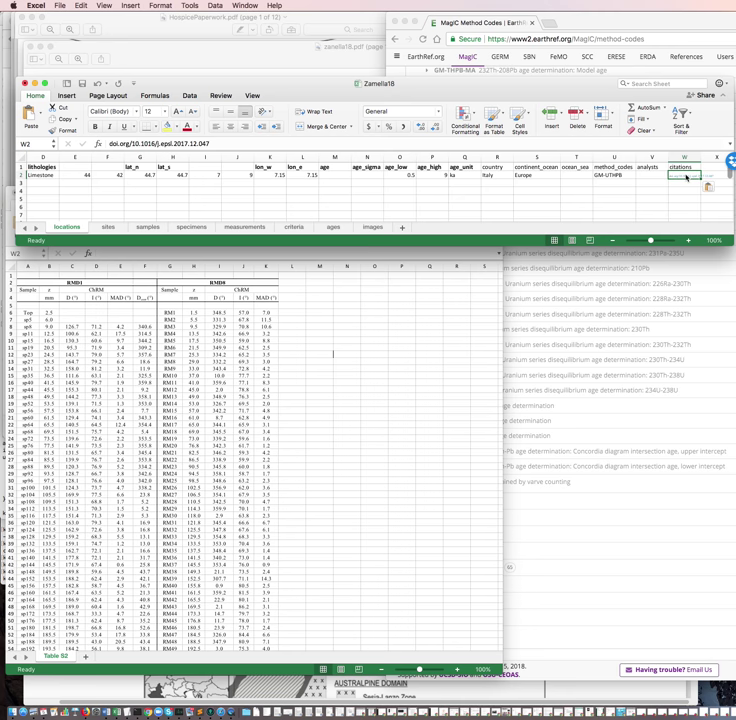
{"action": "key", "text": "super+z"}
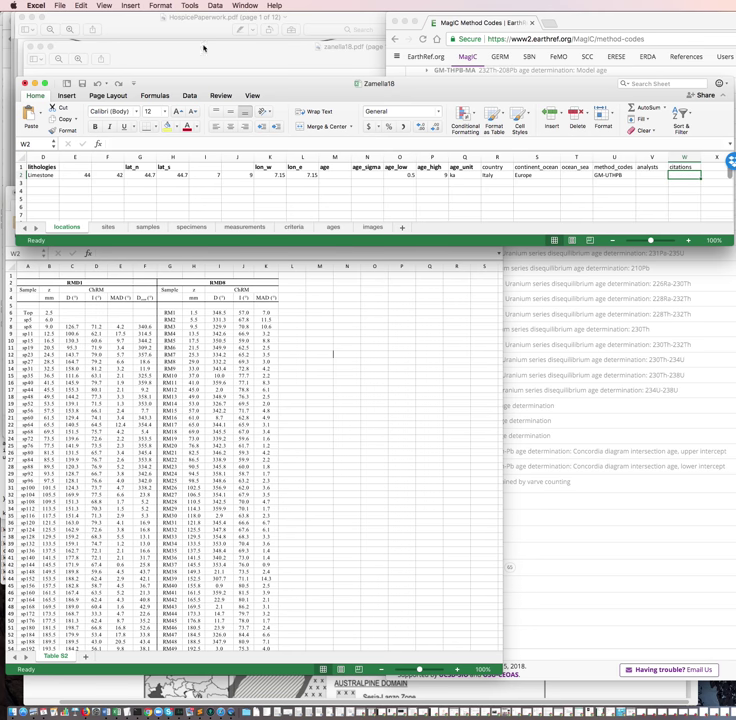
{"action": "left_click", "coordinate": [61, 5]}
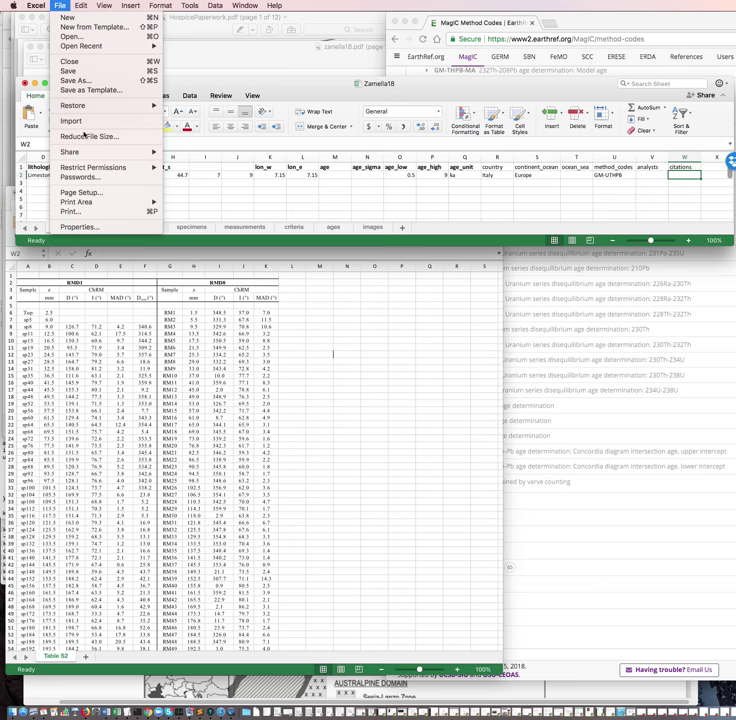
{"action": "mouse_move", "coordinate": [95, 111]}
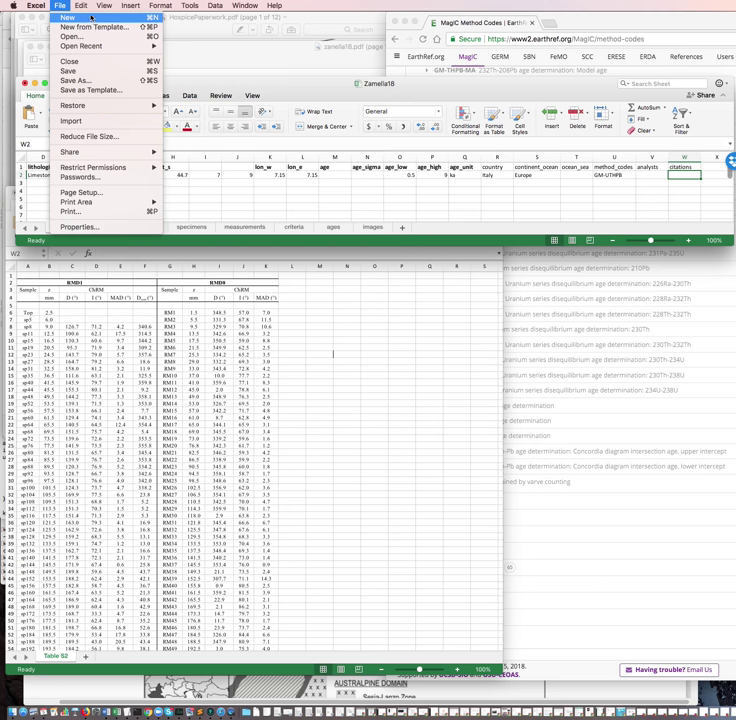
{"action": "mouse_move", "coordinate": [81, 5]}
{"action": "left_click", "coordinate": [104, 76]}
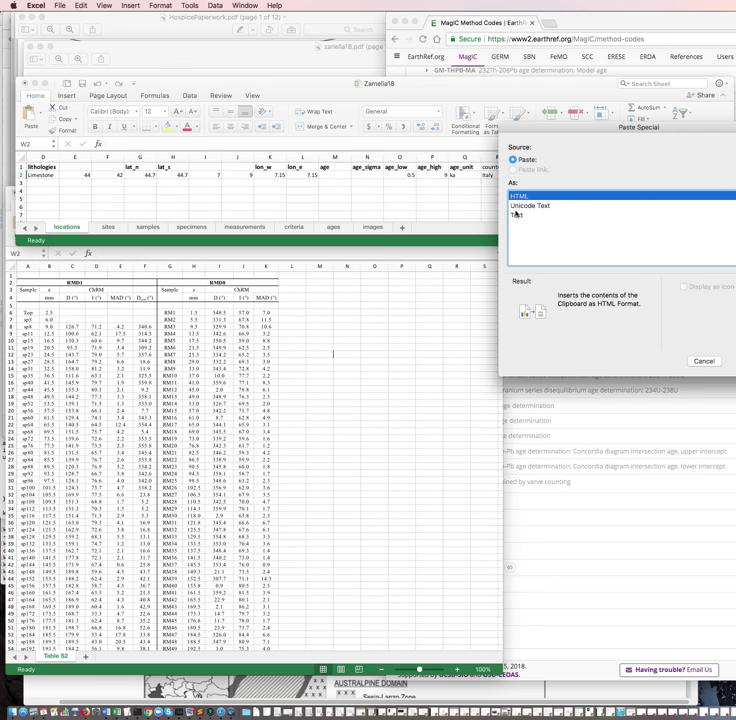
{"action": "left_click", "coordinate": [500, 214]}
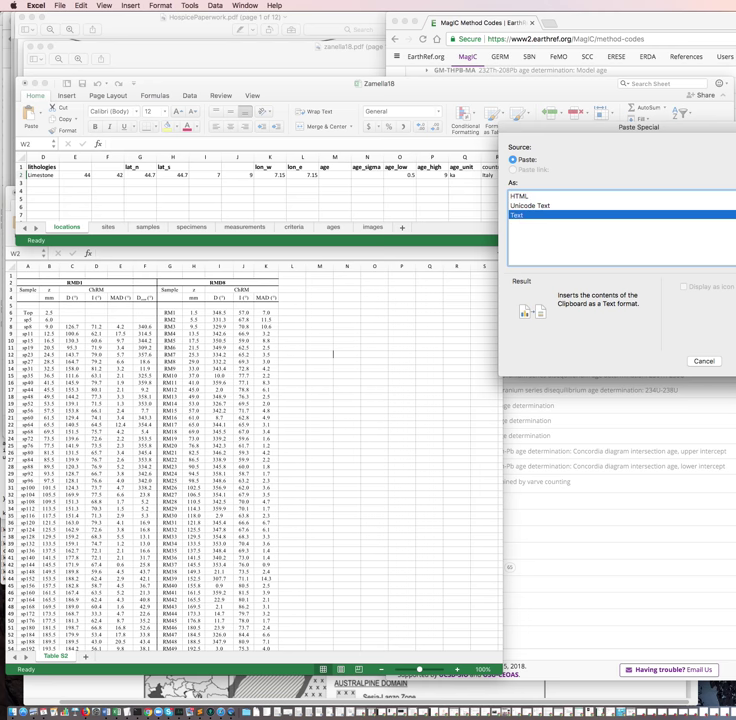
{"action": "key", "text": "Return"}
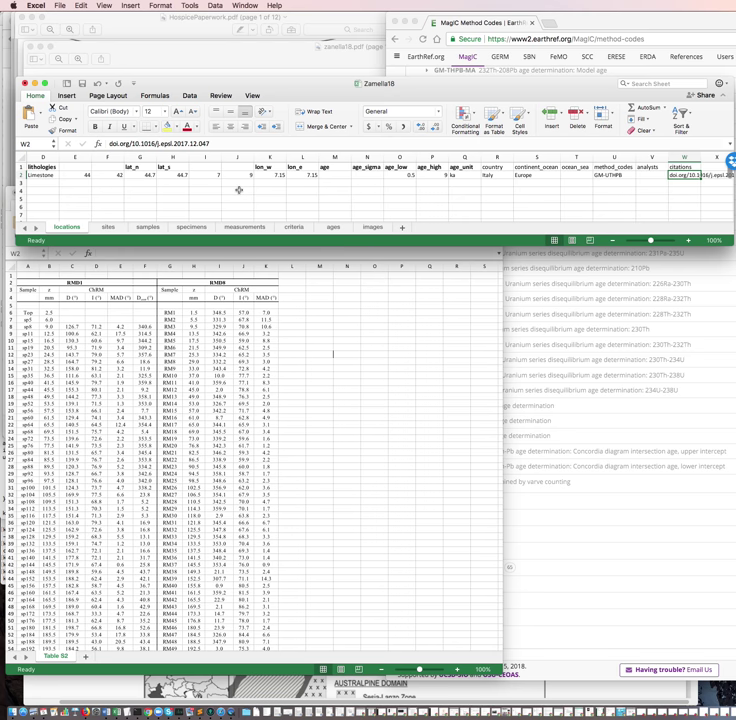
- Fill down RMD1's lithology, coordinates, ages, country, method code and citation into RMD8's row
{"action": "left_click_drag", "start_coordinate": [388, 219], "coordinate": [238, 216]}
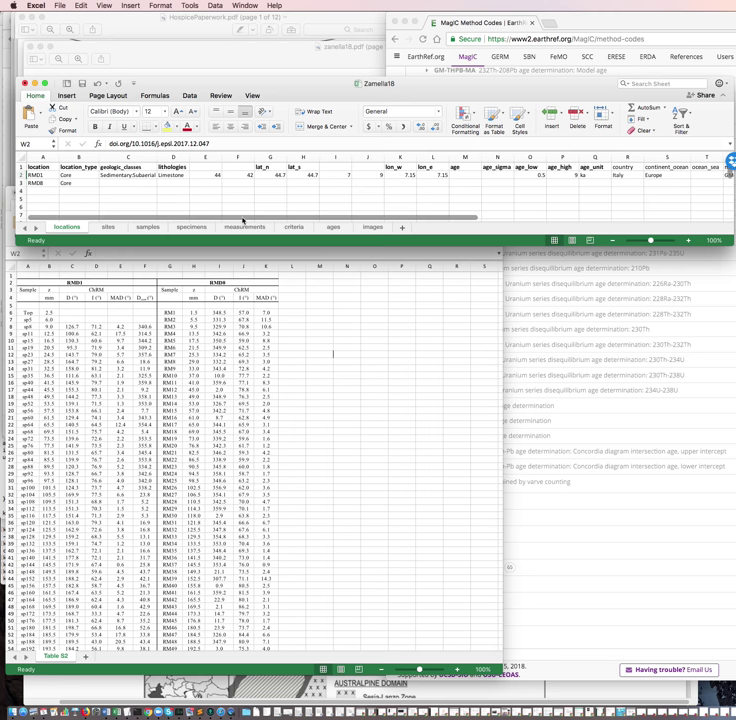
{"action": "left_click_drag", "start_coordinate": [243, 219], "coordinate": [328, 226]}
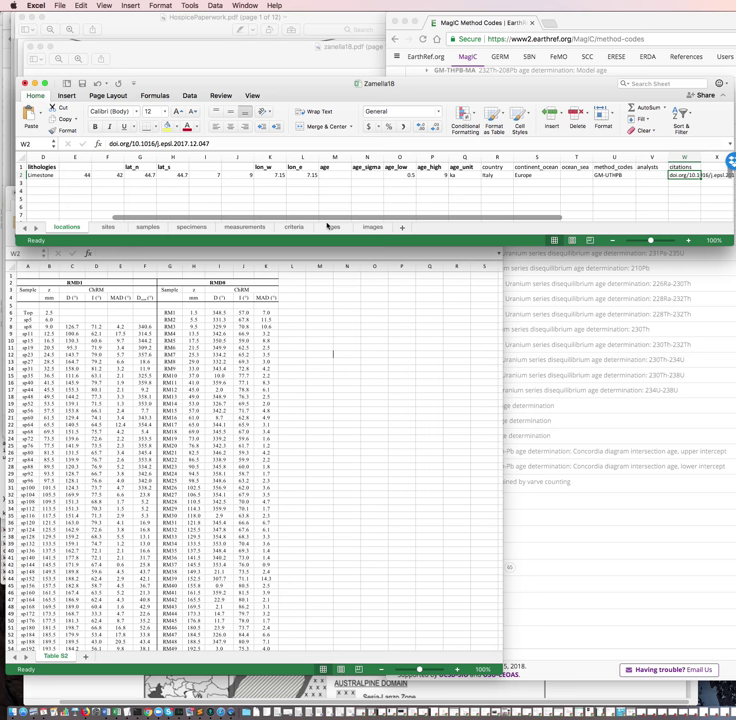
{"action": "left_click_drag", "start_coordinate": [328, 226], "coordinate": [362, 224]}
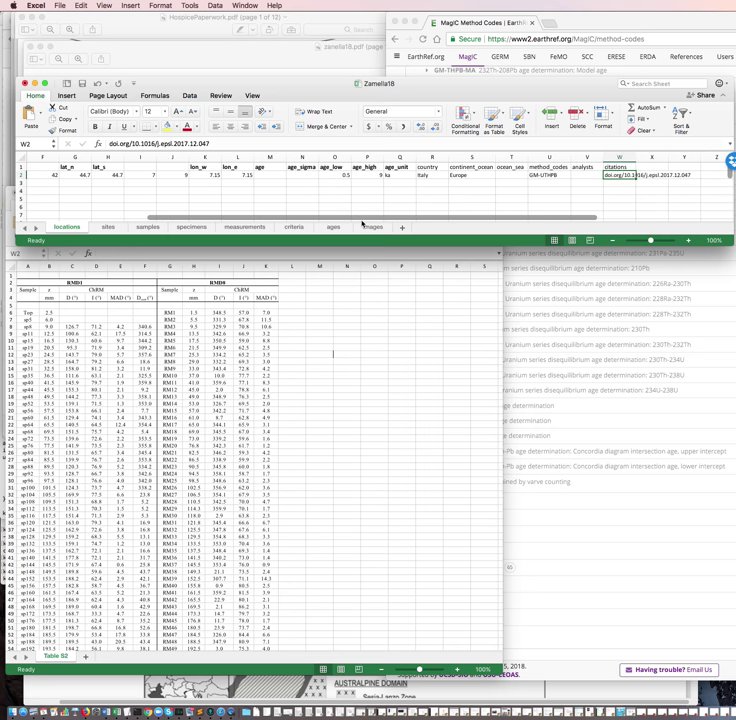
{"action": "left_click_drag", "start_coordinate": [362, 224], "coordinate": [241, 218]}
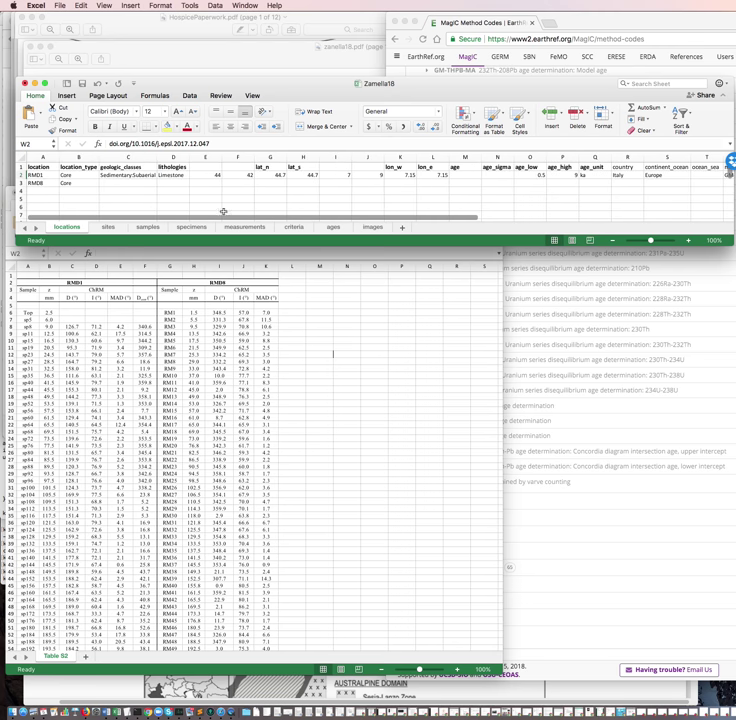
{"action": "left_click_drag", "start_coordinate": [118, 175], "coordinate": [681, 183]}
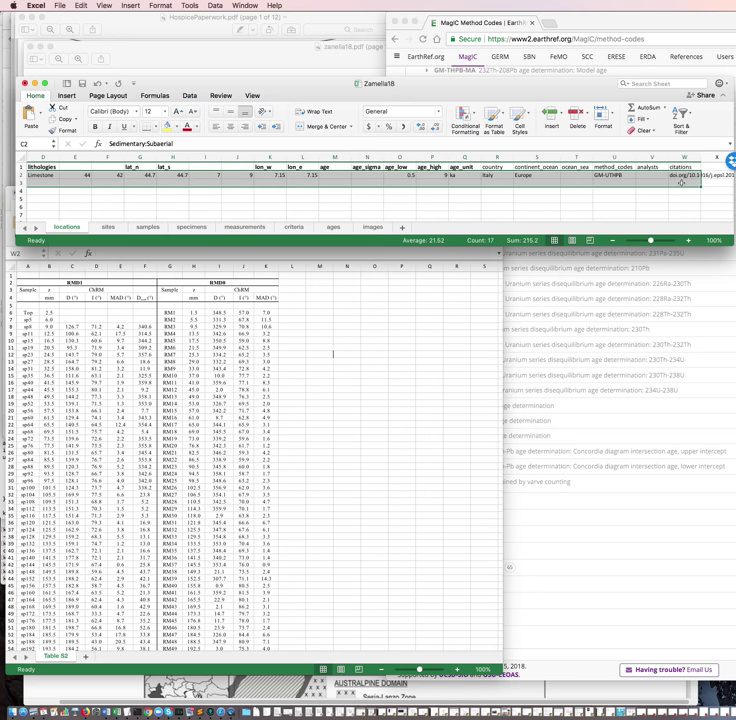
{"action": "key", "text": "super+d"}
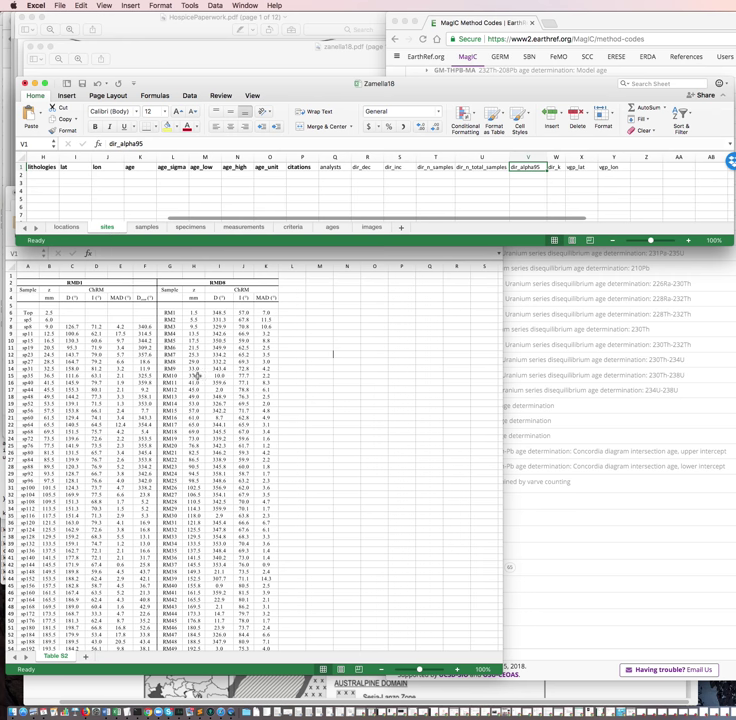
- Copy Limestone from the locations sheet into the first site's lithologies cell H2
{"action": "left_click", "coordinate": [319, 282]}
{"action": "left_click_drag", "start_coordinate": [309, 200], "coordinate": [505, 229]}
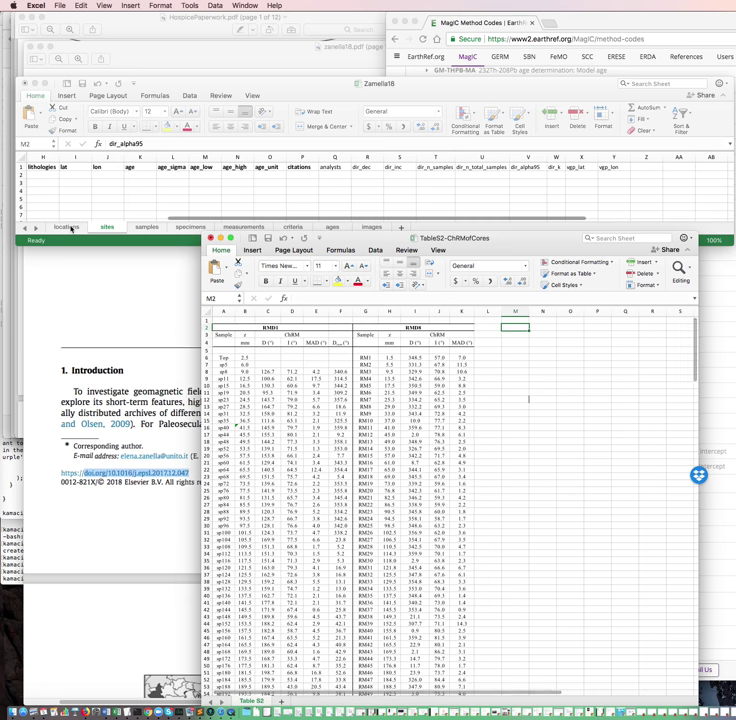
{"action": "left_click", "coordinate": [66, 228]}
{"action": "left_click", "coordinate": [66, 228]}
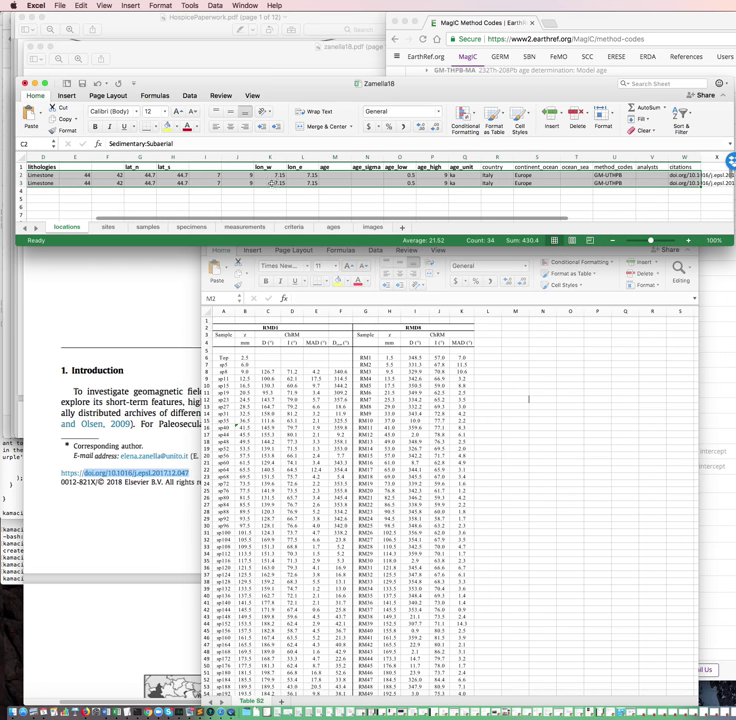
{"action": "left_click", "coordinate": [57, 175]}
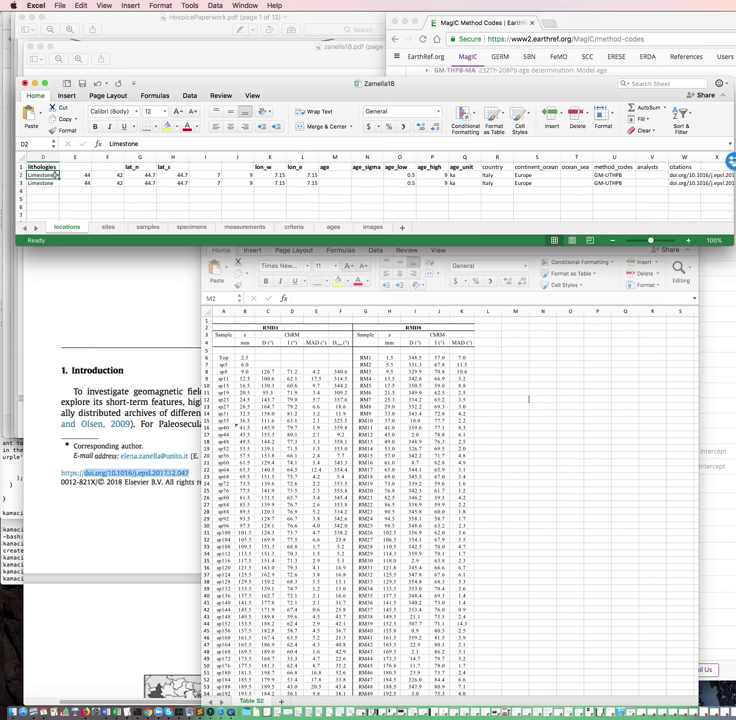
{"action": "key", "text": "super+c"}
{"action": "left_click", "coordinate": [106, 228]}
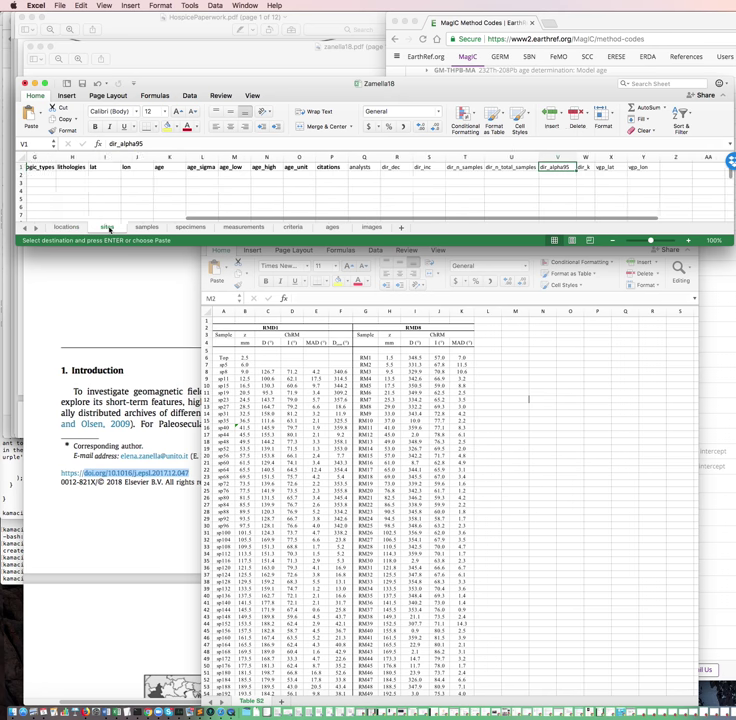
{"action": "left_click_drag", "start_coordinate": [186, 218], "coordinate": [53, 219]}
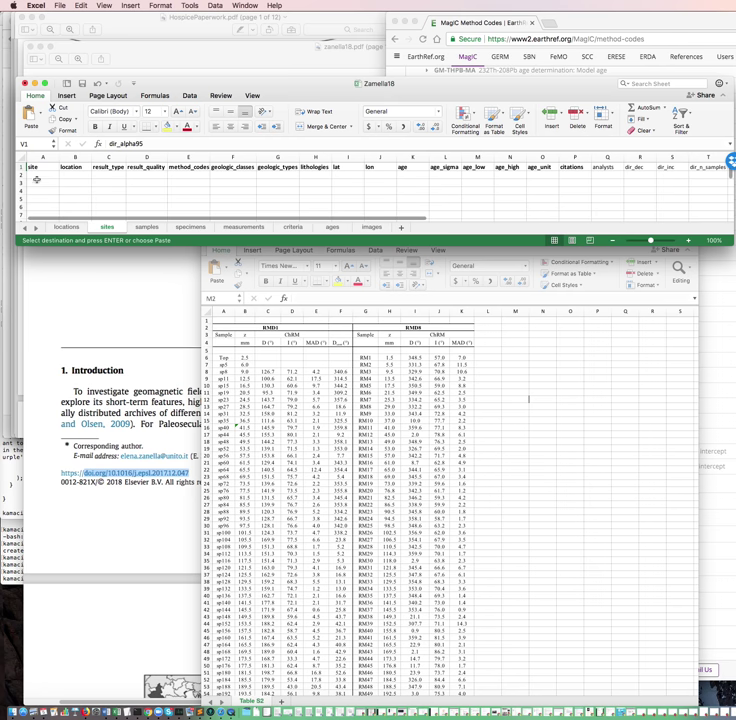
{"action": "left_click", "coordinate": [37, 179]}
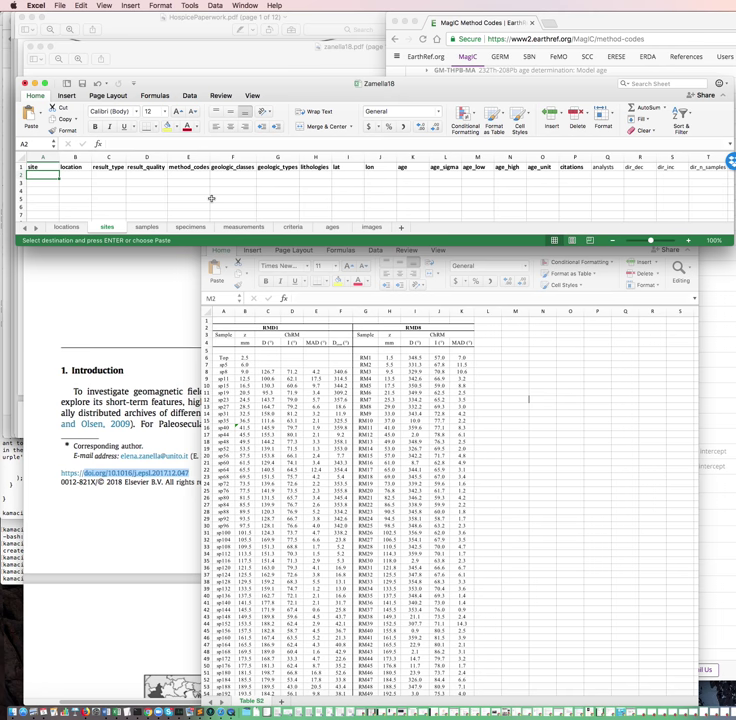
{"action": "left_click", "coordinate": [307, 175]}
{"action": "key", "text": "super+v"}
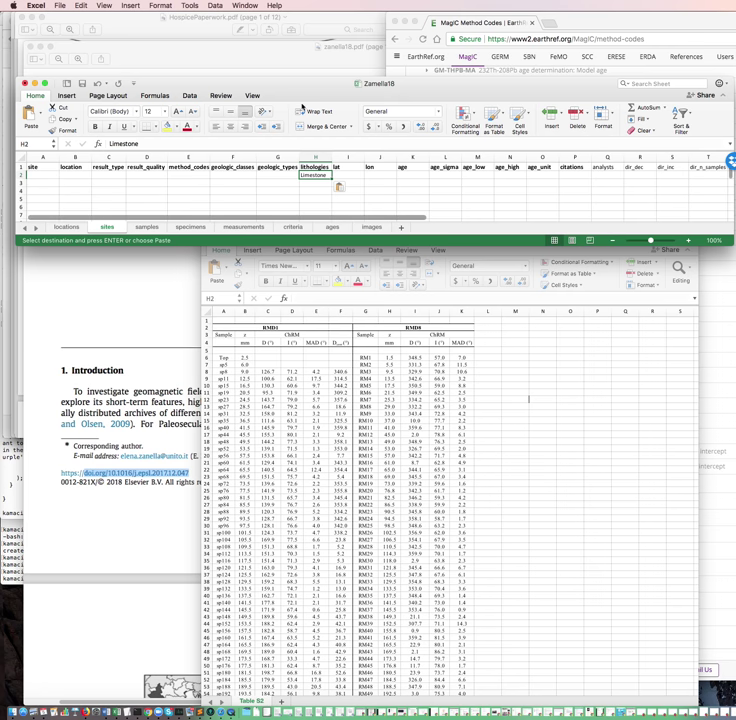
{"action": "left_click_drag", "start_coordinate": [301, 86], "coordinate": [292, 24]}
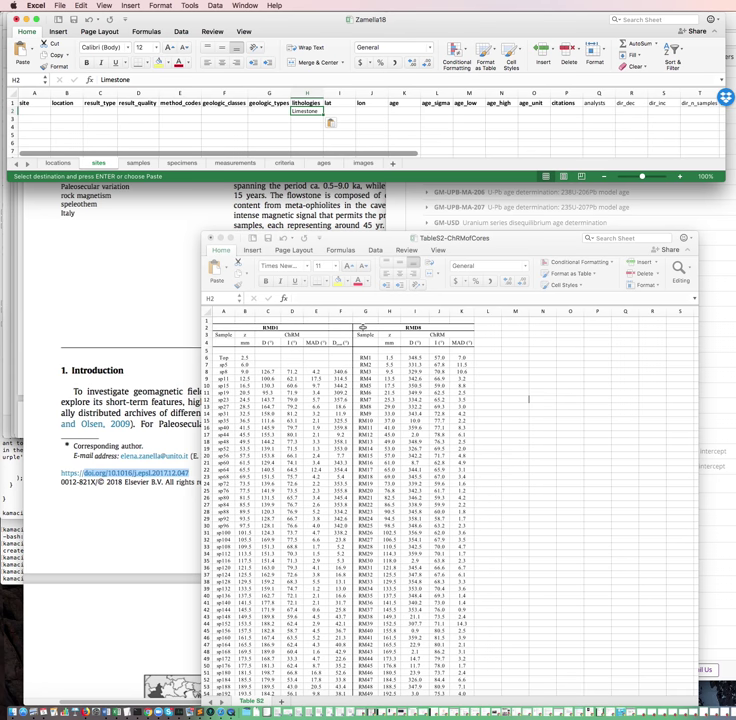
- Copy the RMD8 core samples and paste them beneath the RMD1 data in TableS2
{"action": "left_click", "coordinate": [362, 328]}
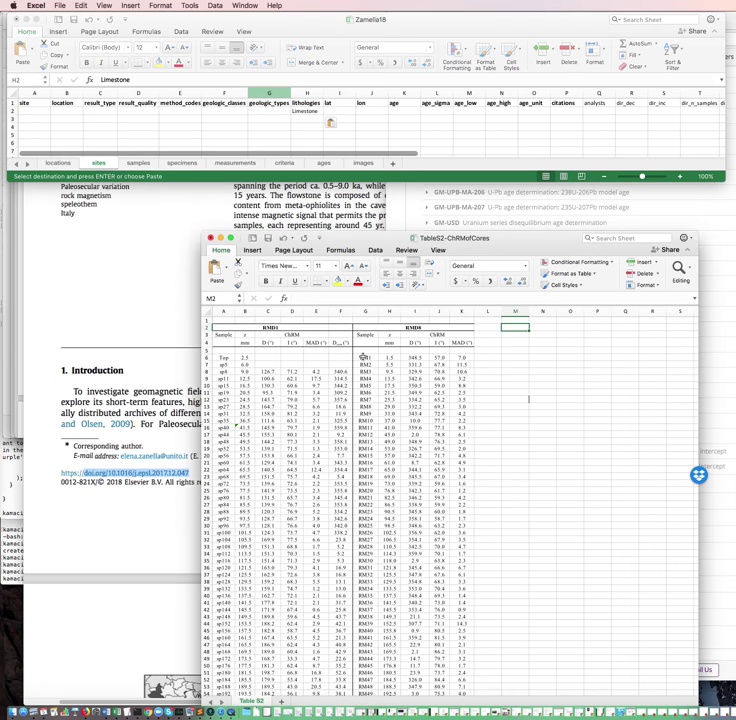
{"action": "left_click_drag", "start_coordinate": [364, 357], "coordinate": [469, 341]}
{"action": "key", "text": "cmd+c"}
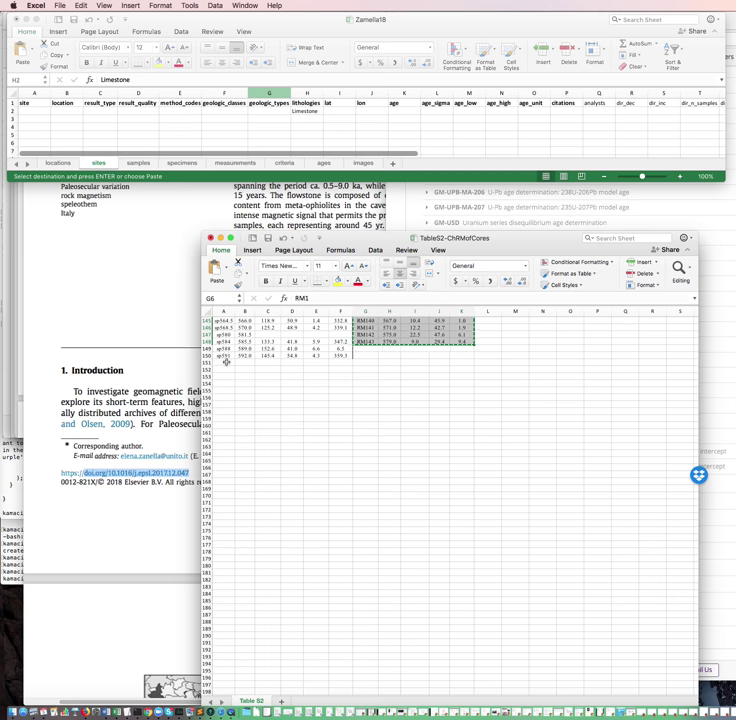
{"action": "left_click", "coordinate": [227, 362]}
{"action": "key", "text": "cmd+v"}
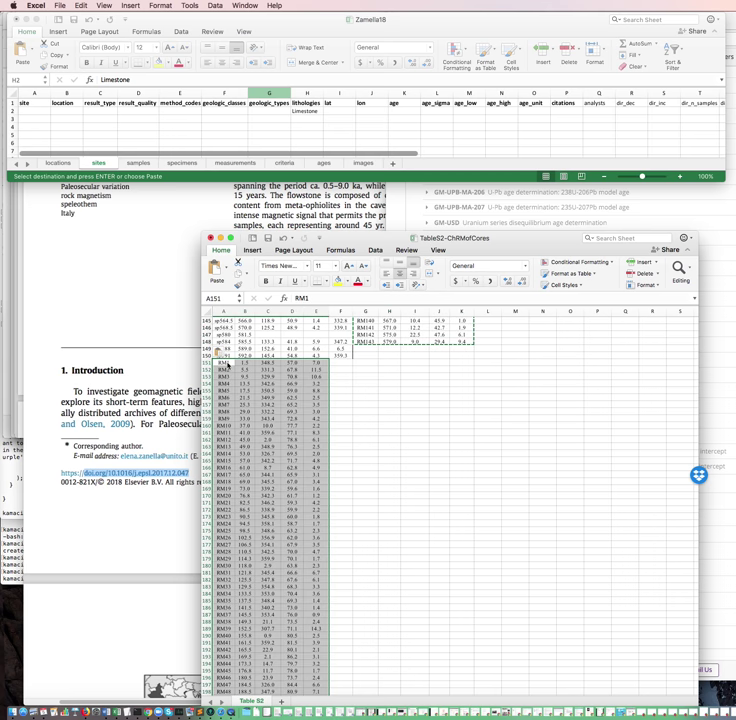
- Clear the contents of columns G through K
{"action": "scroll", "coordinate": [267, 472], "scroll_direction": "up", "scroll_amount": 20}
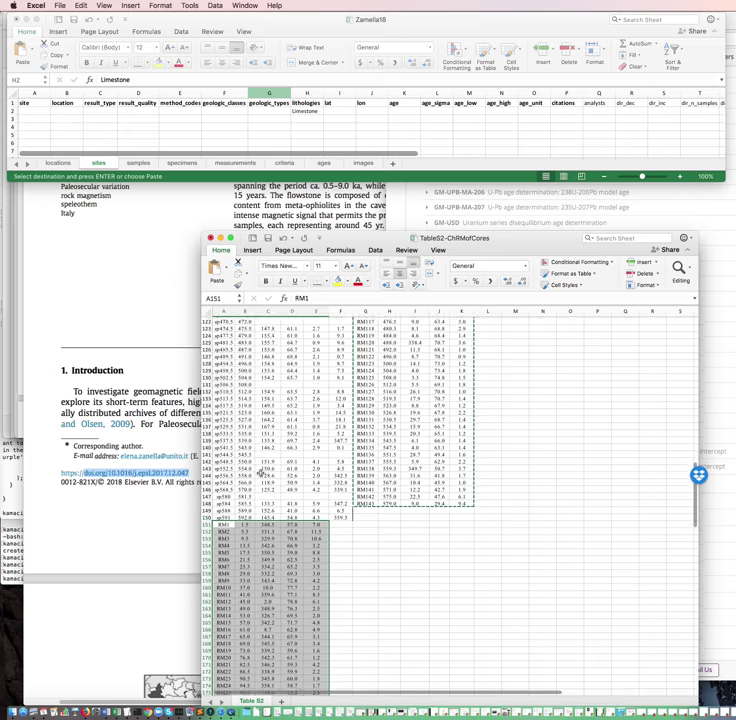
{"action": "scroll", "coordinate": [260, 470], "scroll_direction": "up", "scroll_amount": 12}
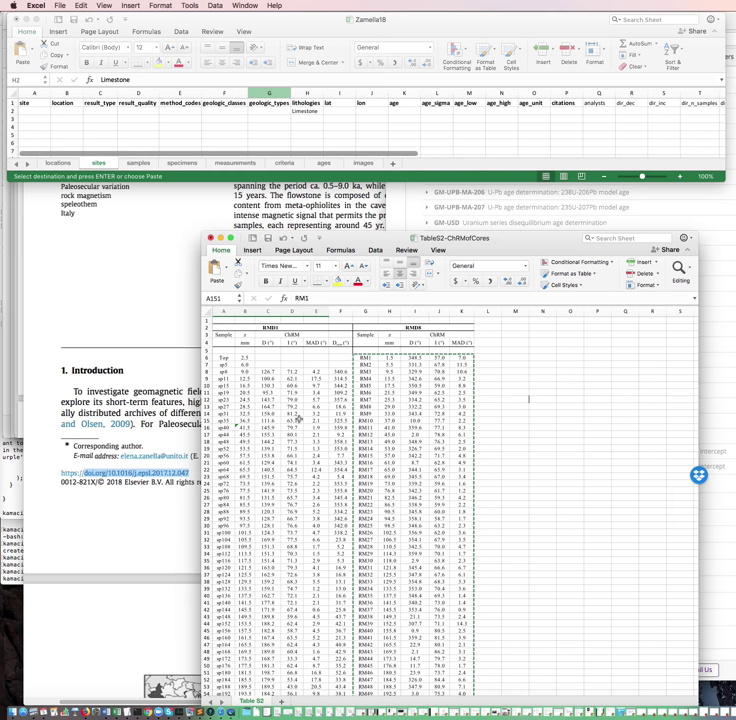
{"action": "left_click_drag", "start_coordinate": [372, 311], "coordinate": [462, 311]}
{"action": "right_click", "coordinate": [462, 311]}
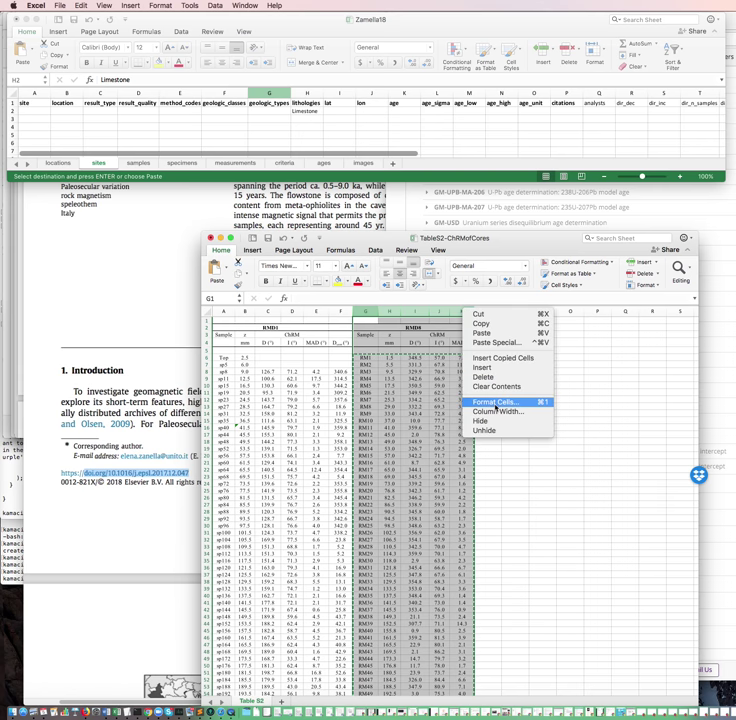
{"action": "left_click", "coordinate": [495, 387]}
{"action": "left_click", "coordinate": [285, 356]}
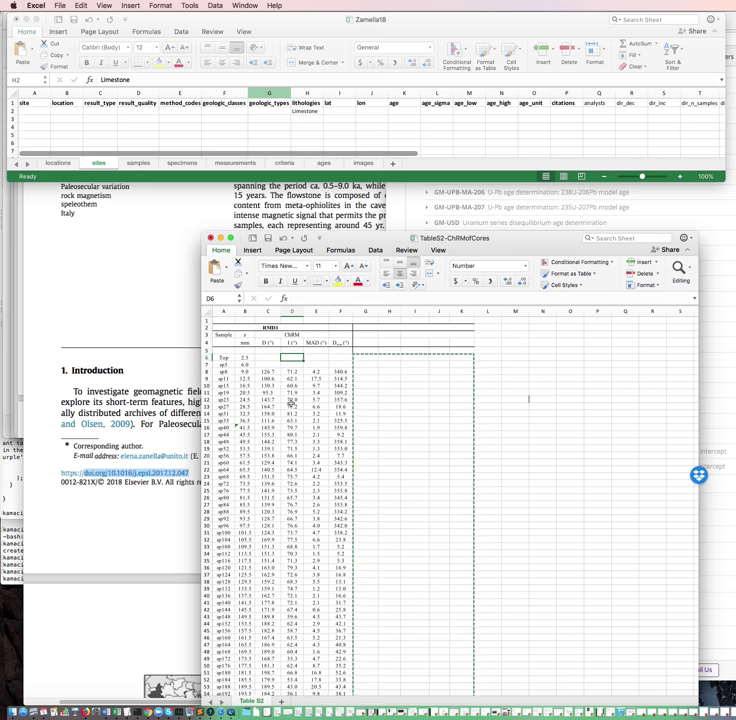
- Copy the sample names from sp5 to the last RM sample into the sites sheet from A2
{"action": "left_click", "coordinate": [224, 365]}
{"action": "left_click_drag", "start_coordinate": [224, 365], "coordinate": [229, 398]}
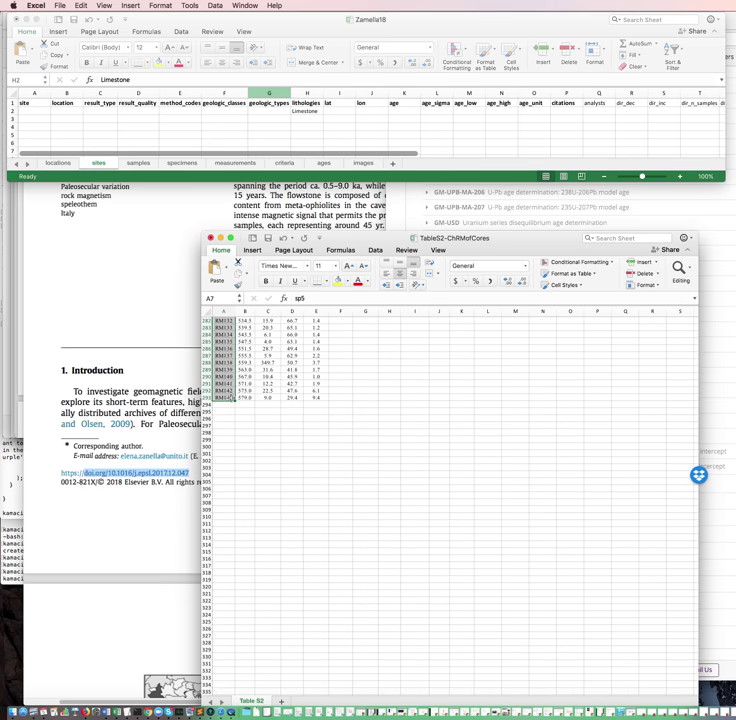
{"action": "key", "text": "super+c"}
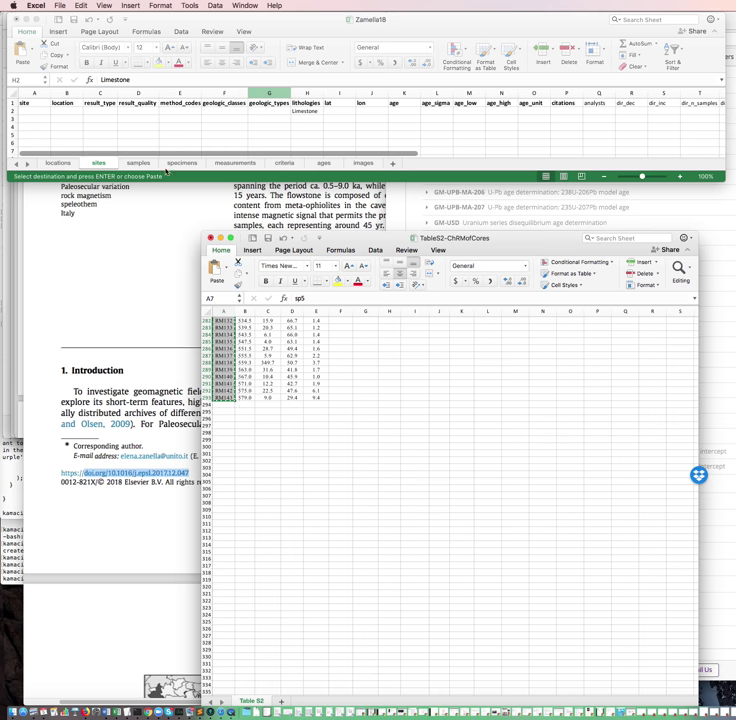
{"action": "left_click", "coordinate": [30, 111]}
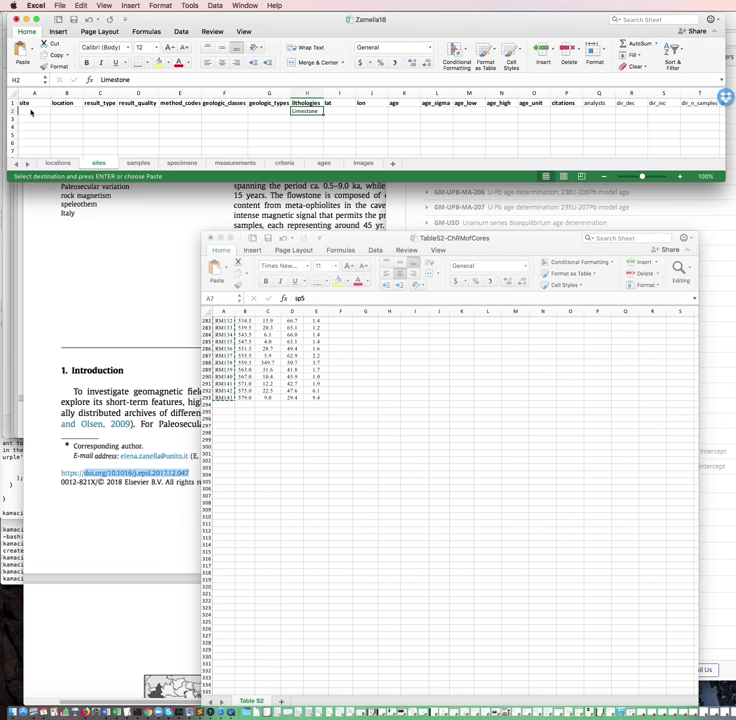
{"action": "left_click", "coordinate": [30, 111]}
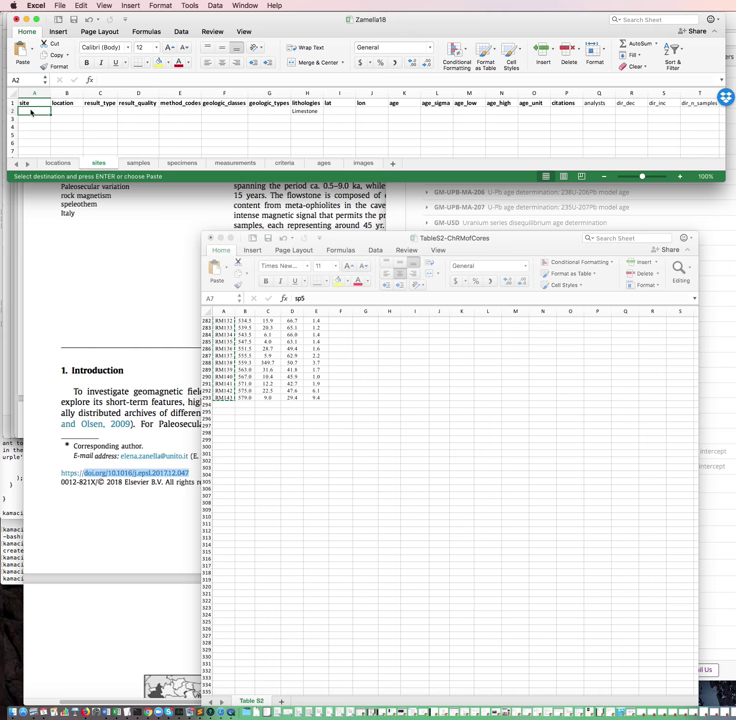
{"action": "key", "text": "super+v"}
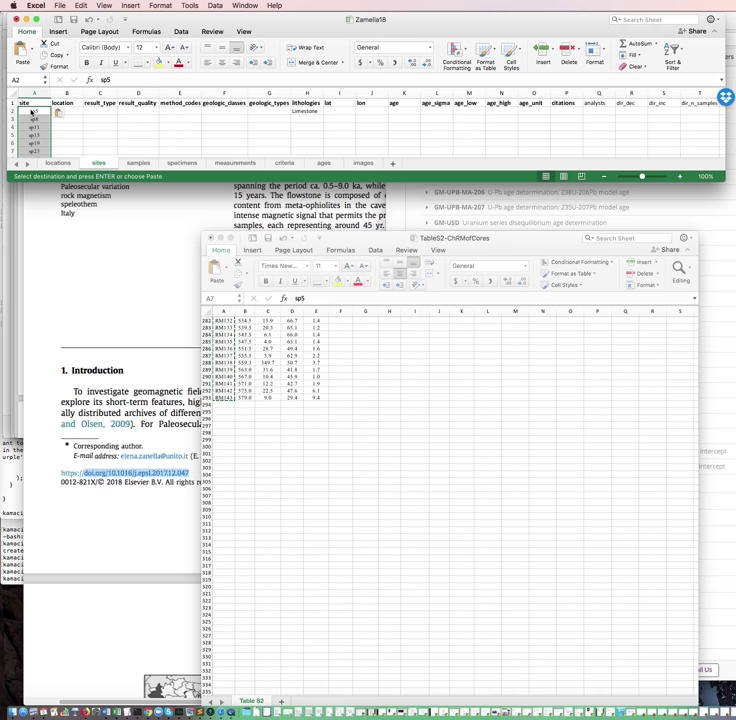
- Set the location of every sp sample in the sites sheet to RMD1
{"action": "left_click", "coordinate": [76, 110]}
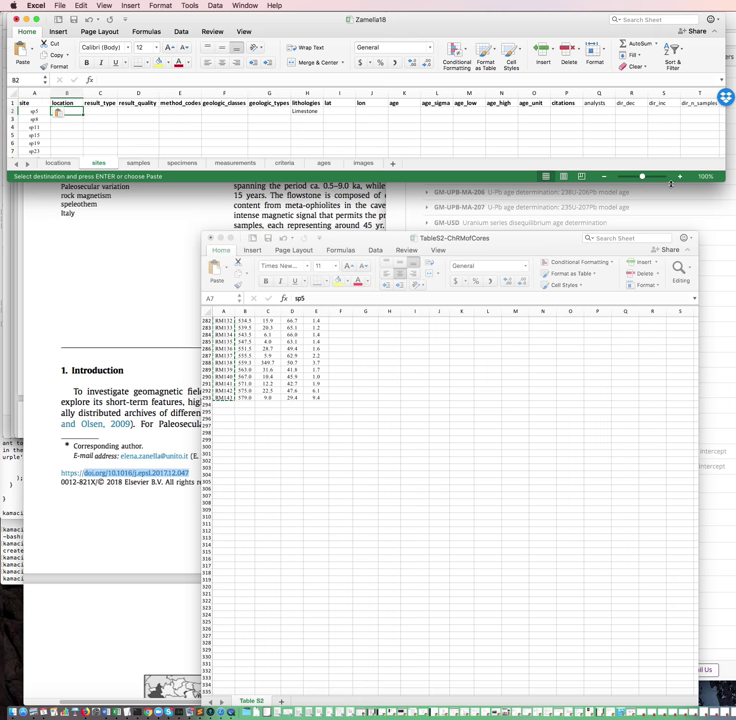
{"action": "left_click_drag", "start_coordinate": [668, 183], "coordinate": [553, 146]}
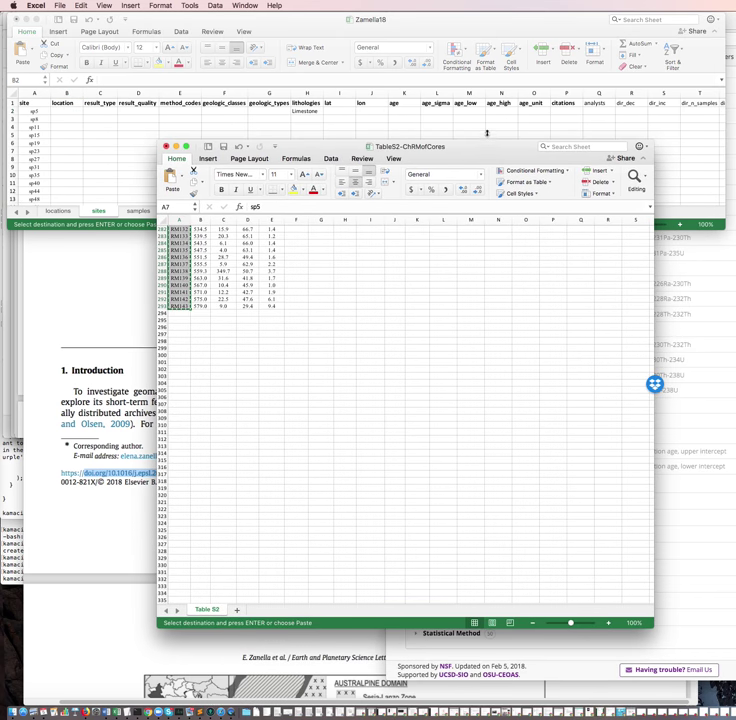
{"action": "left_click_drag", "start_coordinate": [487, 139], "coordinate": [368, 342]}
{"action": "left_click", "coordinate": [469, 231]}
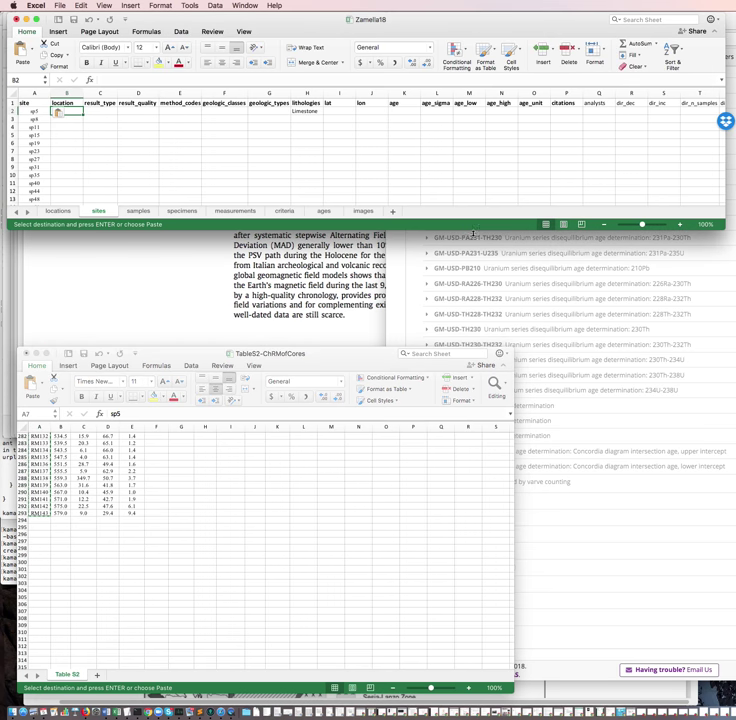
{"action": "left_click_drag", "start_coordinate": [470, 233], "coordinate": [476, 352]}
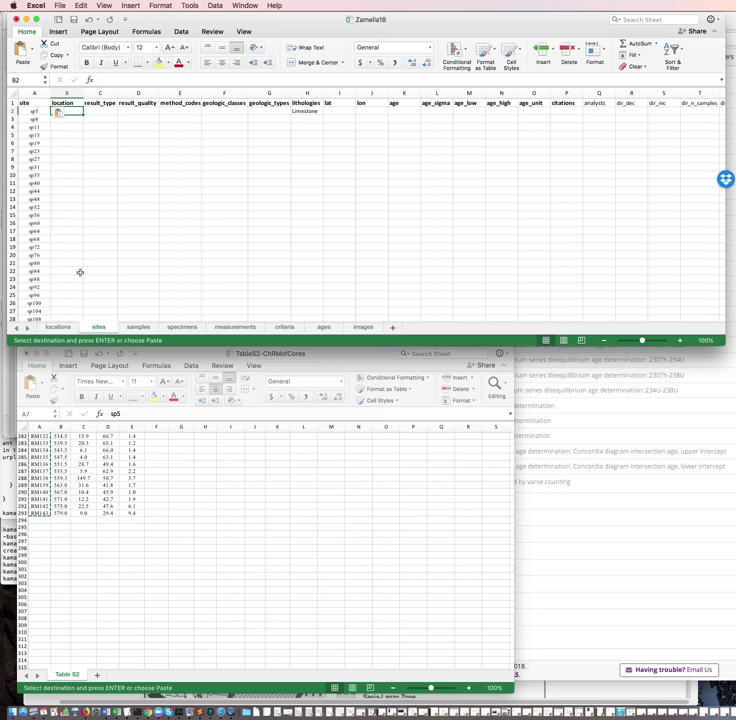
{"action": "left_click", "coordinate": [57, 328]}
{"action": "scroll", "coordinate": [84, 190], "scroll_direction": "right", "scroll_amount": 3}
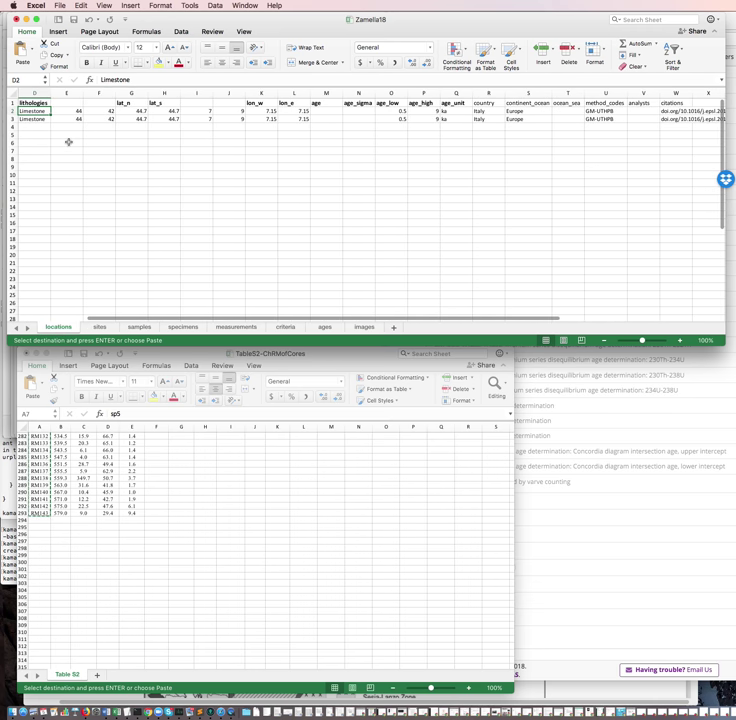
{"action": "scroll", "coordinate": [100, 250], "scroll_direction": "left", "scroll_amount": 3}
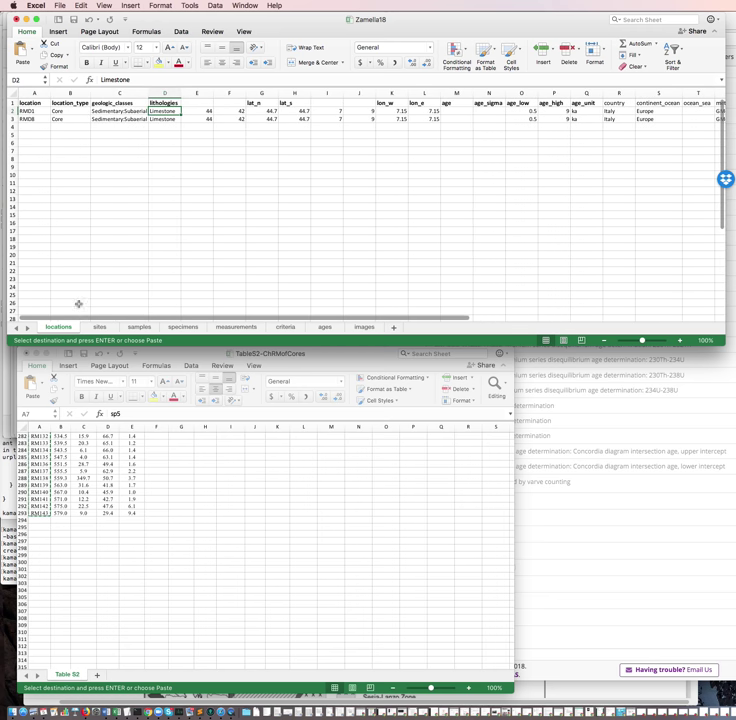
{"action": "left_click", "coordinate": [40, 110]}
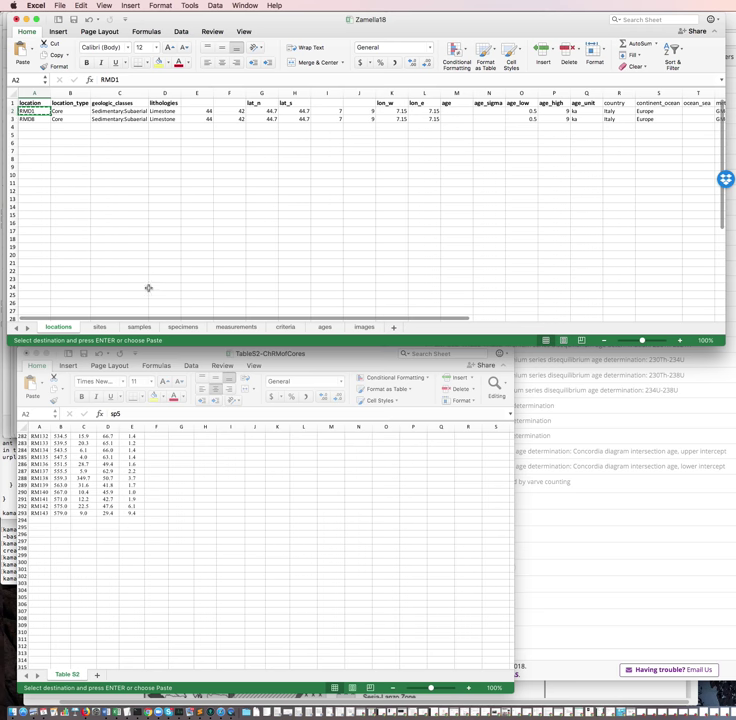
{"action": "left_click", "coordinate": [99, 327]}
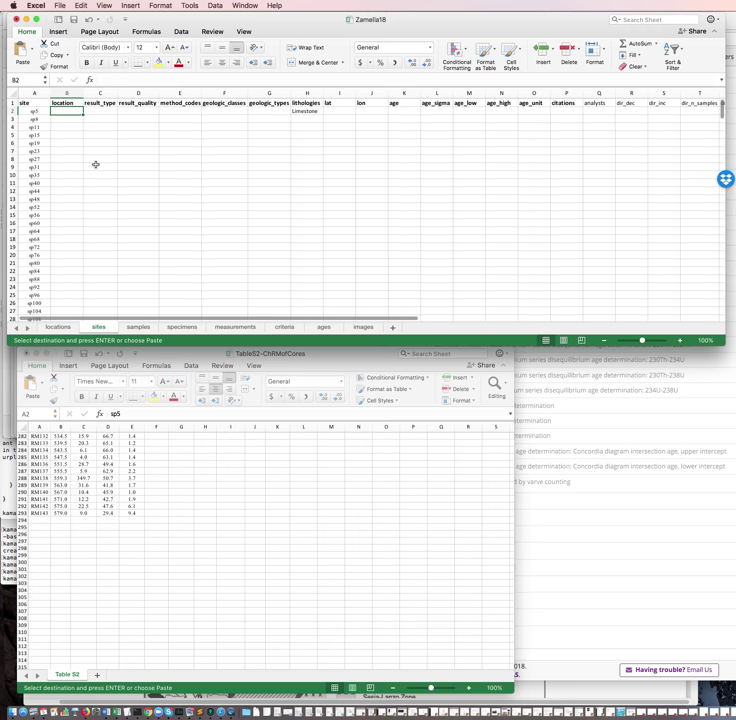
{"action": "key", "text": "super+v"}
{"action": "left_click_drag", "start_coordinate": [72, 112], "coordinate": [59, 257]}
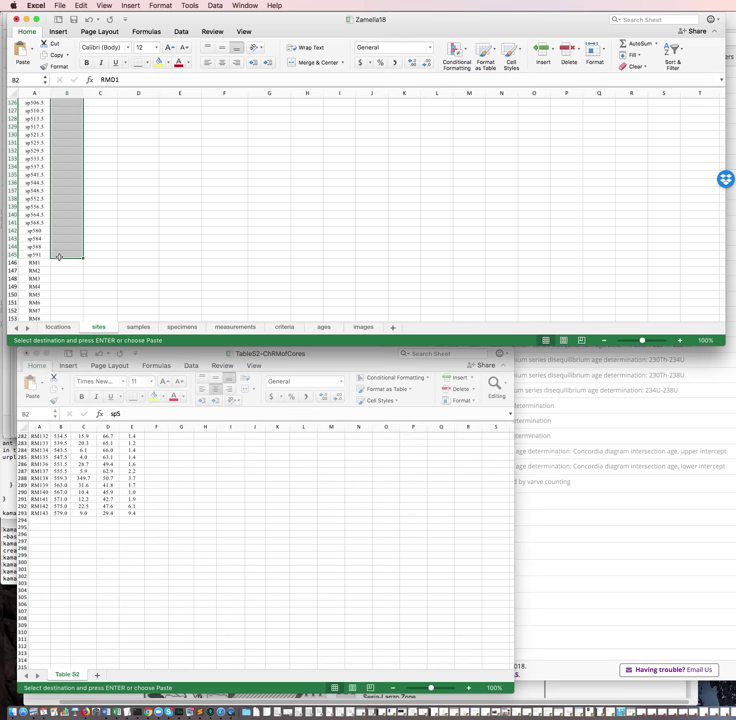
{"action": "key", "text": "Return"}
- Copy RMD8 from the locations sheet into the location cells of all RM samples
{"action": "left_click", "coordinate": [63, 262]}
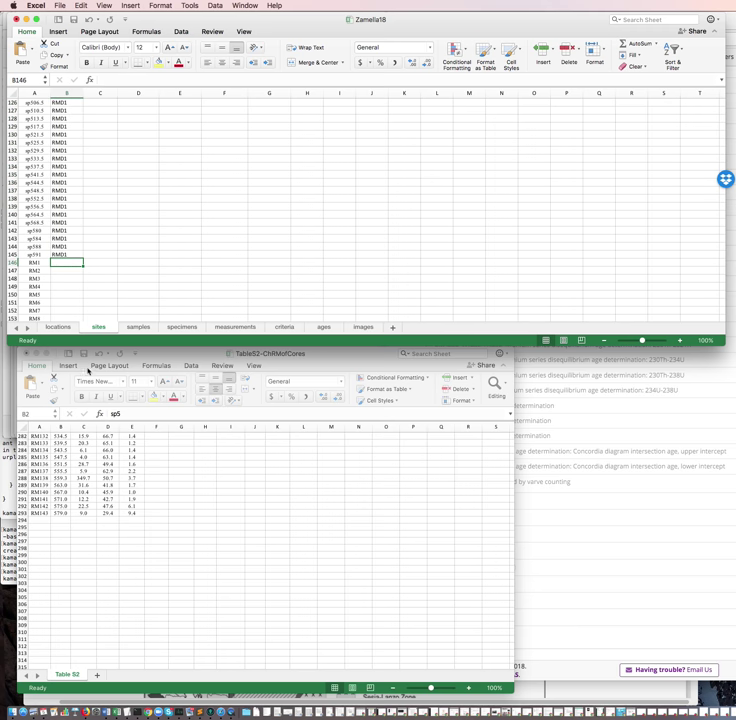
{"action": "key", "text": "ctrl+Page_Up"}
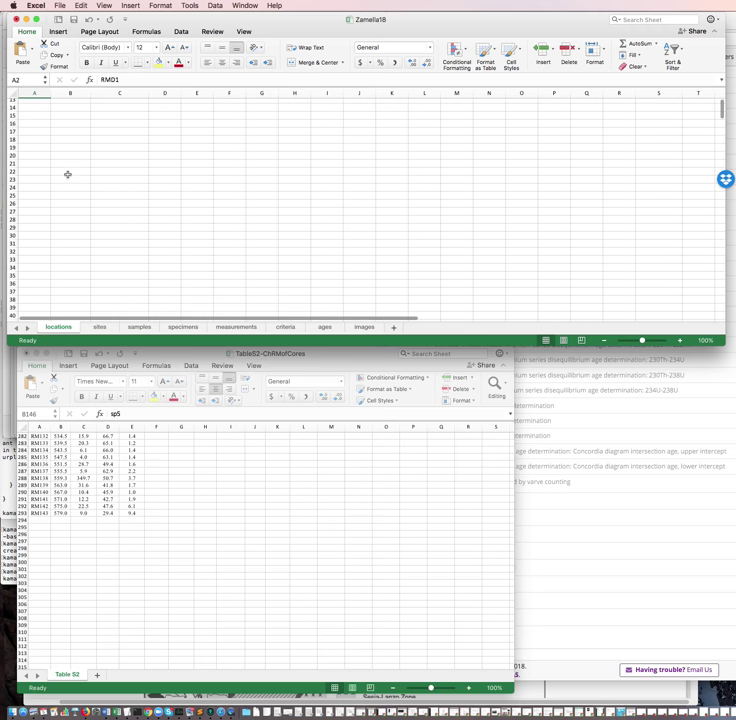
{"action": "scroll", "coordinate": [68, 172], "scroll_direction": "up", "scroll_amount": 4}
{"action": "left_click", "coordinate": [35, 119]}
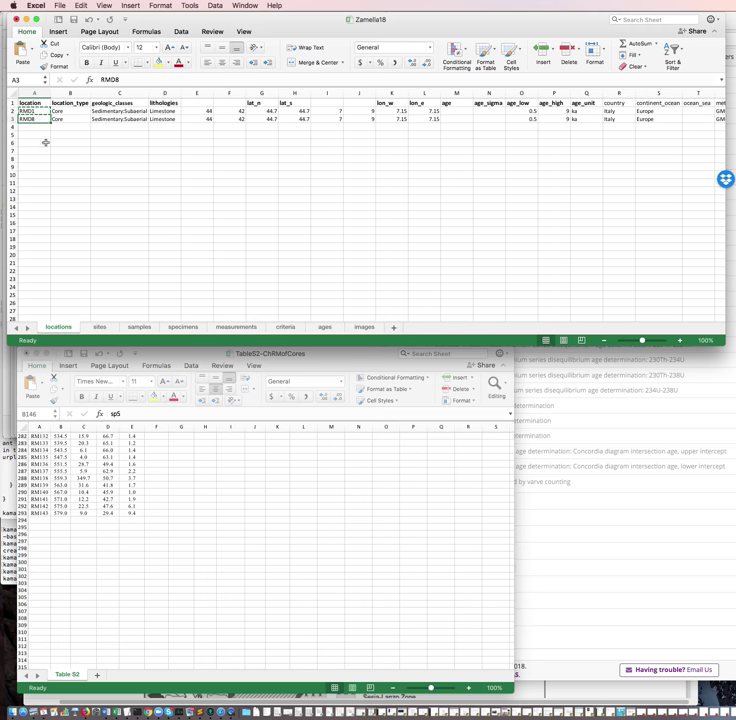
{"action": "key", "text": "ctrl+c"}
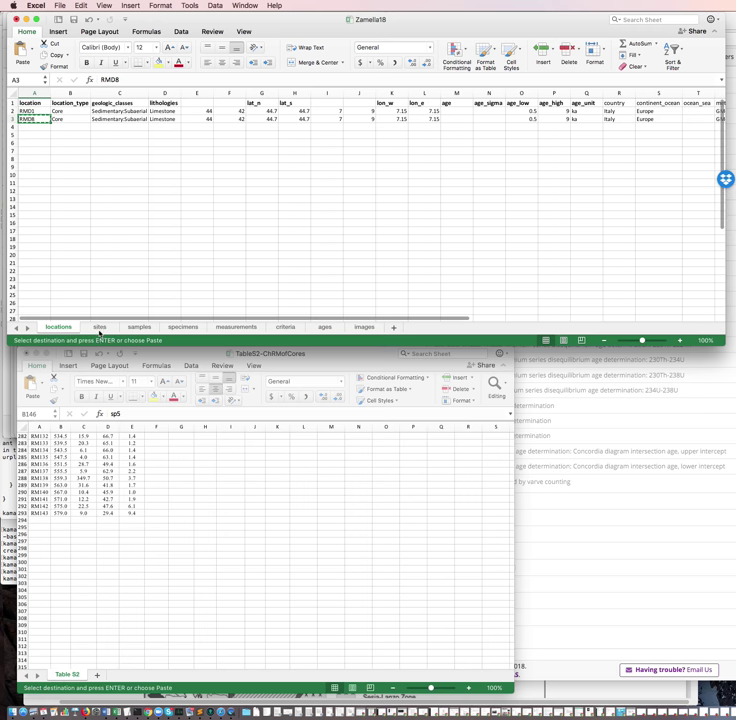
{"action": "key", "text": "ctrl+Page_Down"}
{"action": "scroll", "coordinate": [77, 299], "scroll_direction": "down", "scroll_amount": 3}
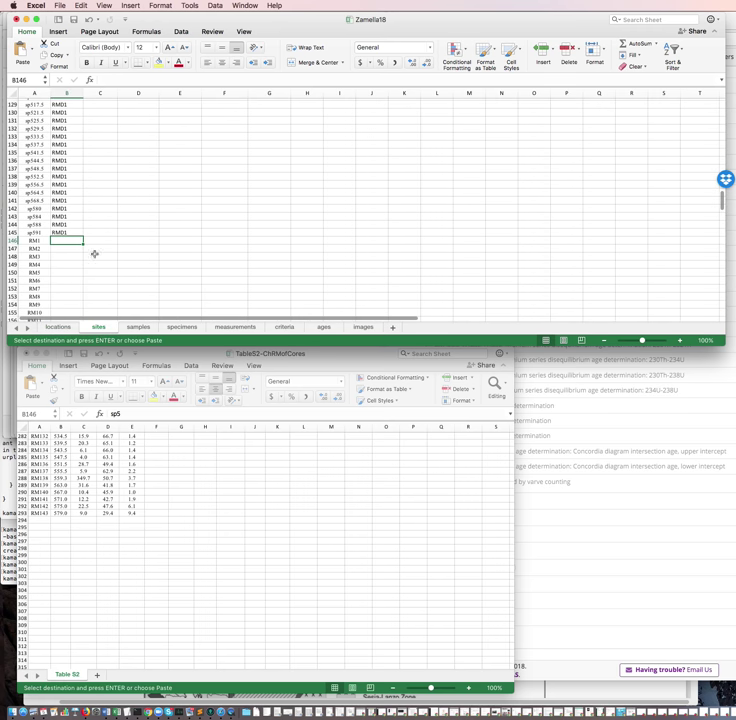
{"action": "left_click", "coordinate": [101, 239]}
{"action": "left_click_drag", "start_coordinate": [64, 239], "coordinate": [57, 178]}
{"action": "key", "text": "super+v"}
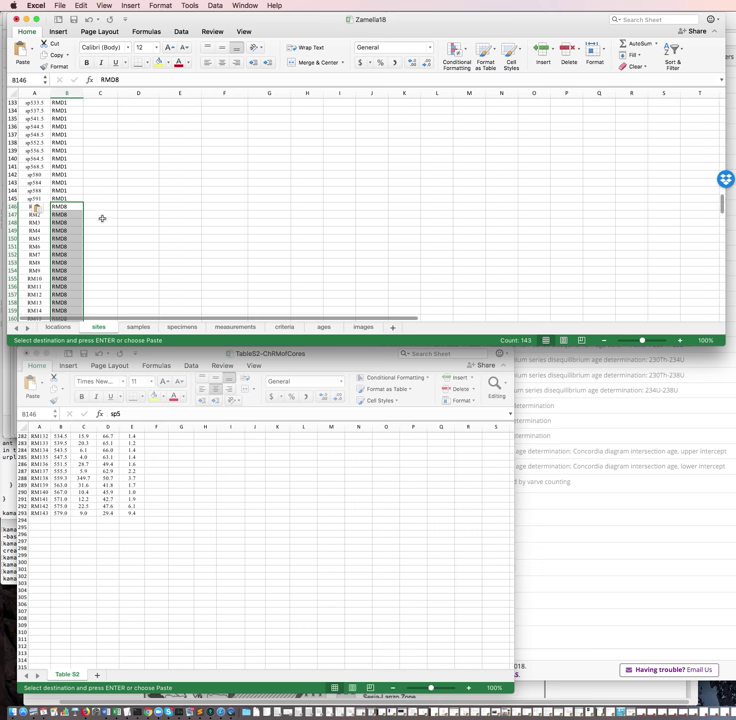
{"action": "left_click", "coordinate": [99, 206]}
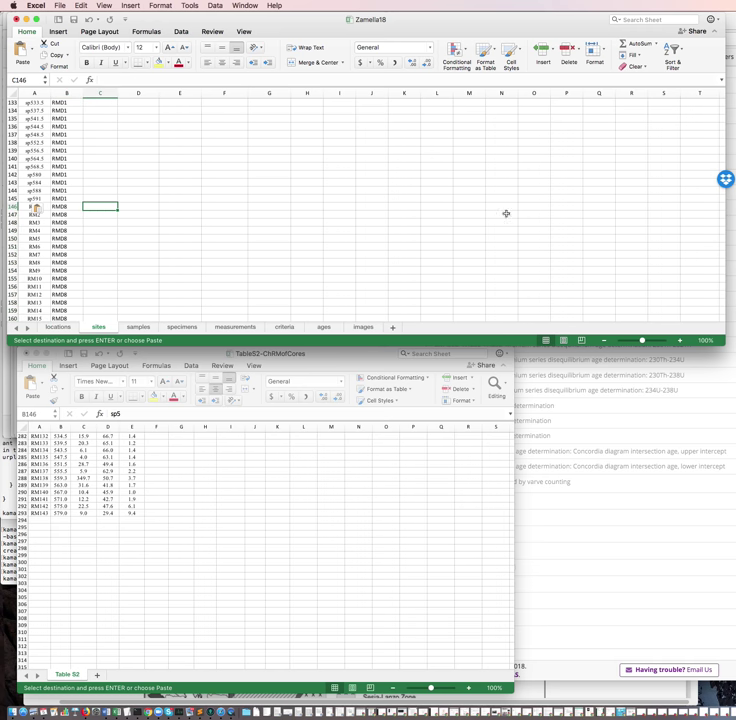
{"action": "scroll", "coordinate": [343, 184], "scroll_direction": "up", "scroll_amount": 20}
- Fill every site's result_type with i, from C2 down, then scroll back to the headers
{"action": "scroll", "coordinate": [135, 191], "scroll_direction": "up", "scroll_amount": 14}
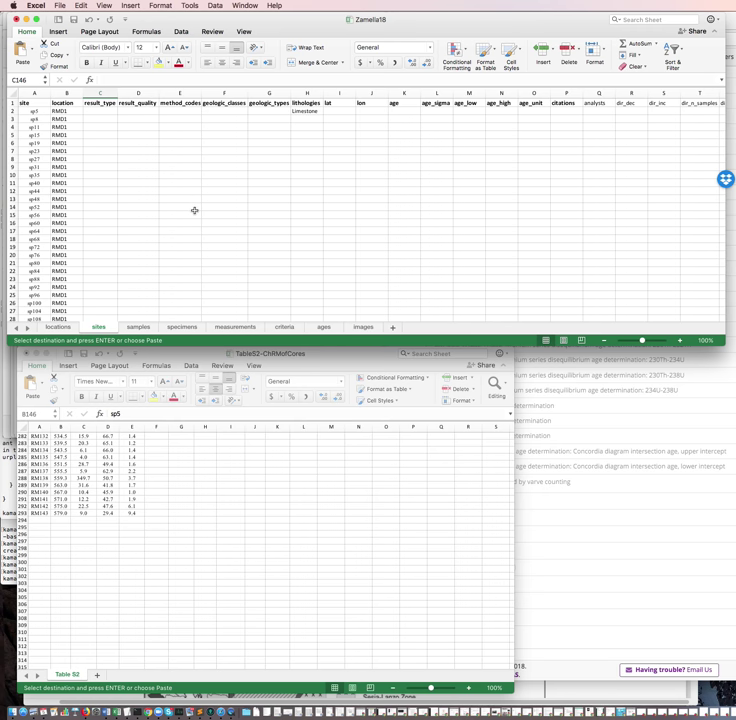
{"action": "left_click", "coordinate": [104, 110]}
{"action": "type", "text": "i"}
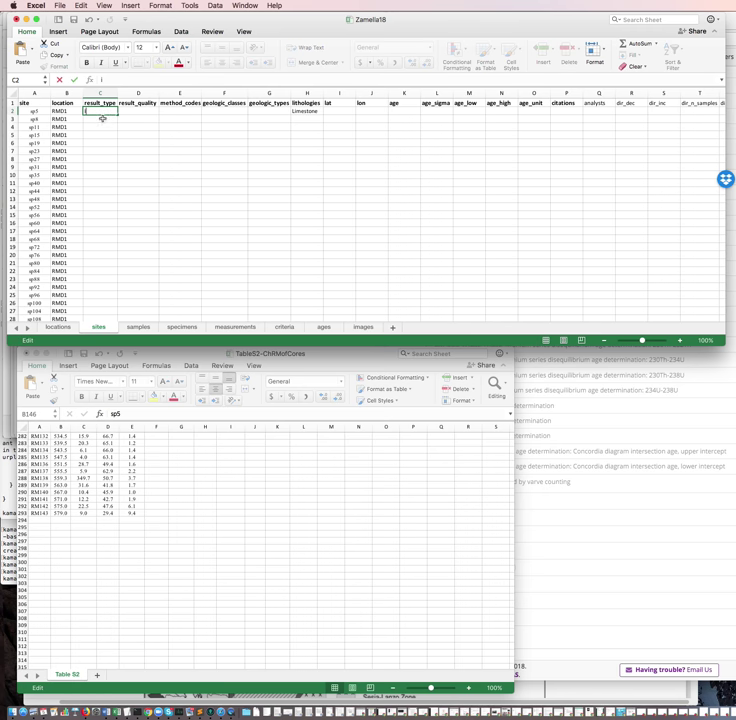
{"action": "key", "text": "Return"}
{"action": "left_click_drag", "start_coordinate": [100, 110], "coordinate": [90, 228]}
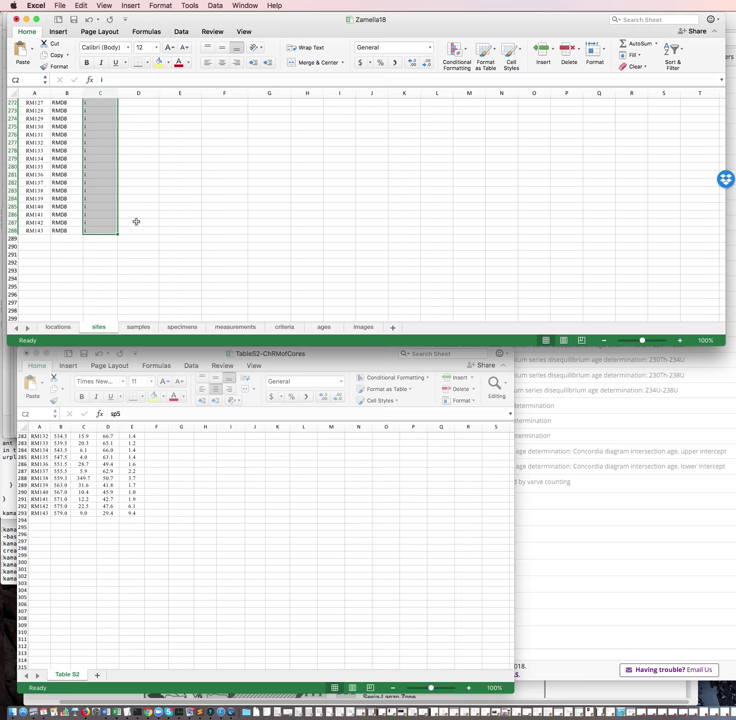
{"action": "key", "text": "ctrl+d"}
{"action": "left_click", "coordinate": [703, 286]}
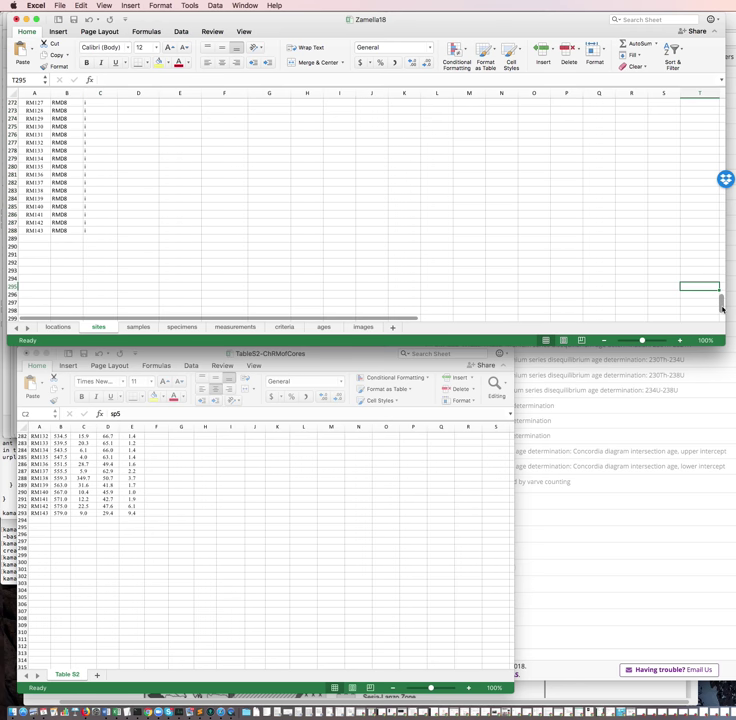
{"action": "left_click_drag", "start_coordinate": [722, 306], "coordinate": [713, 68]}
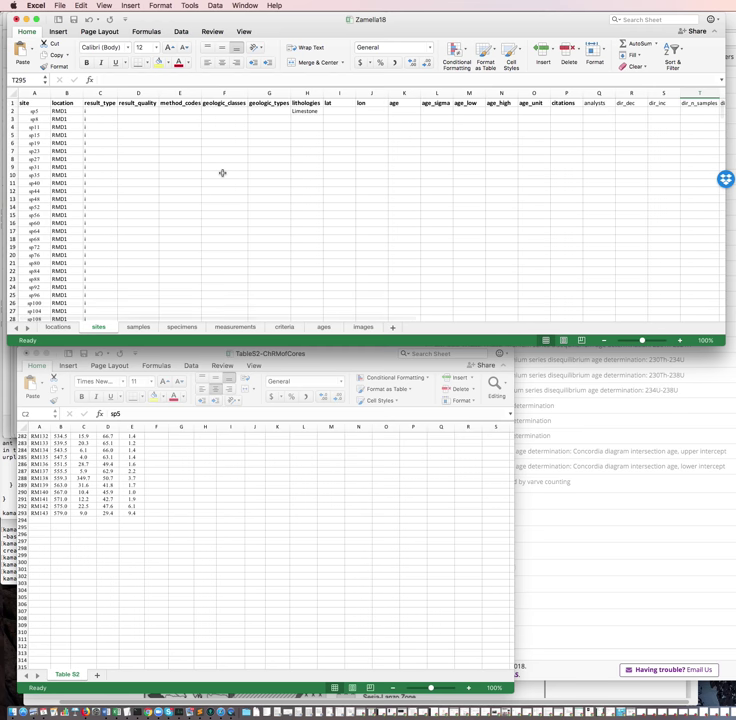
- Enter g as the first site's result_quality in D2
{"action": "left_click", "coordinate": [143, 110]}
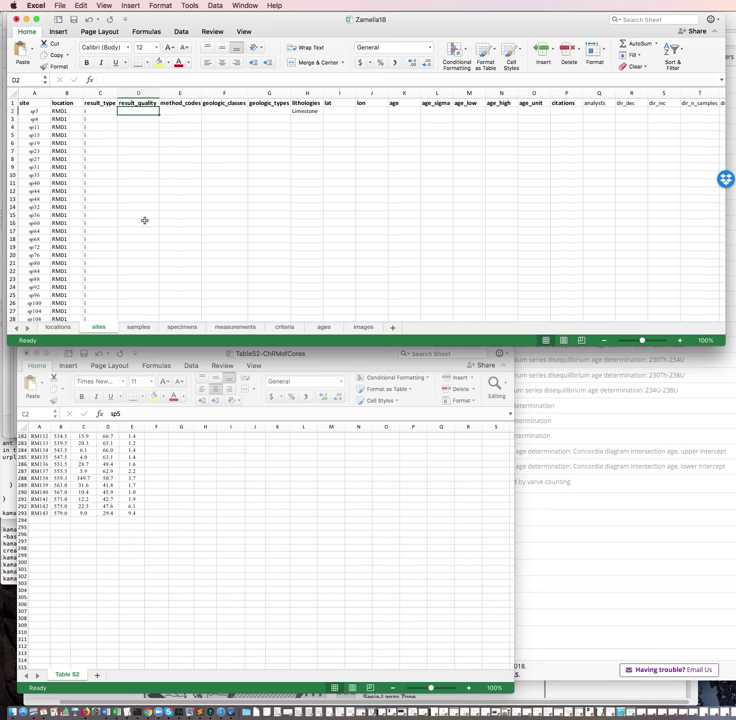
{"action": "type", "text": "g"}
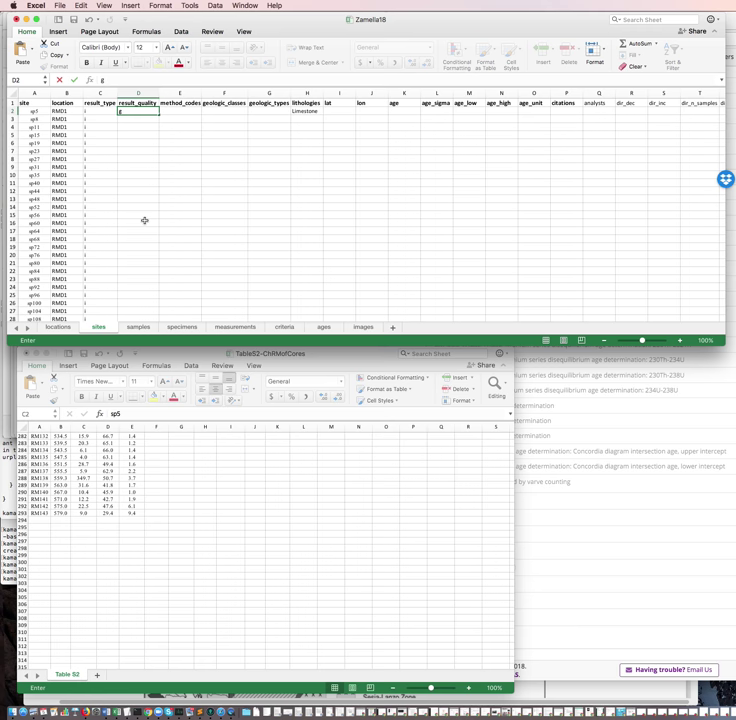
{"action": "left_click", "coordinate": [136, 125]}
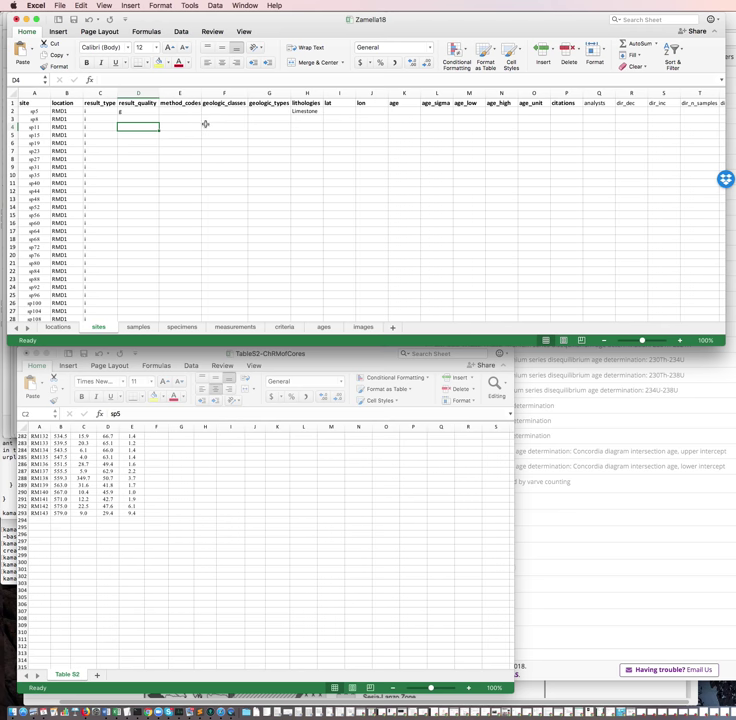
- Paste the GM-UTHPB method code from the locations sheet into the first site's method_codes cell E2
{"action": "left_click", "coordinate": [187, 112]}
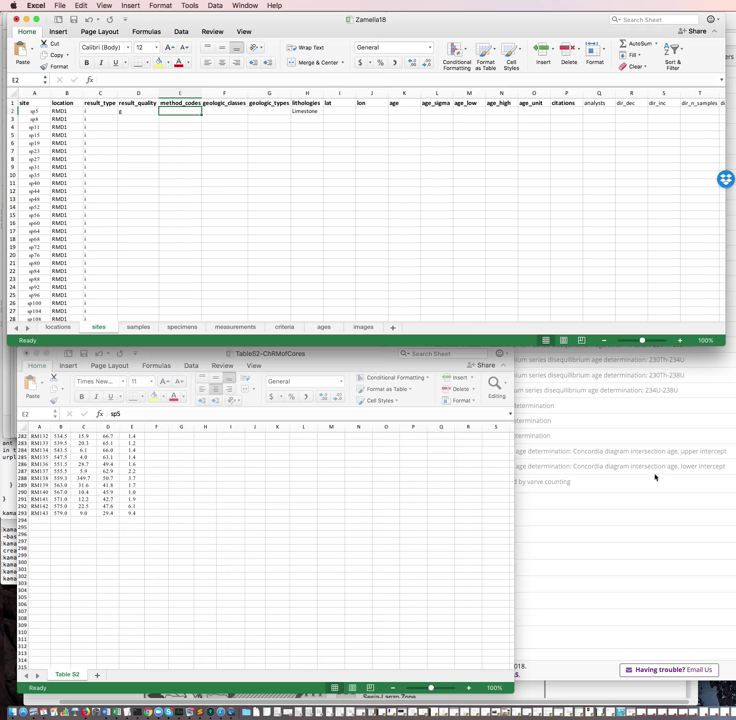
{"action": "left_click", "coordinate": [58, 327]}
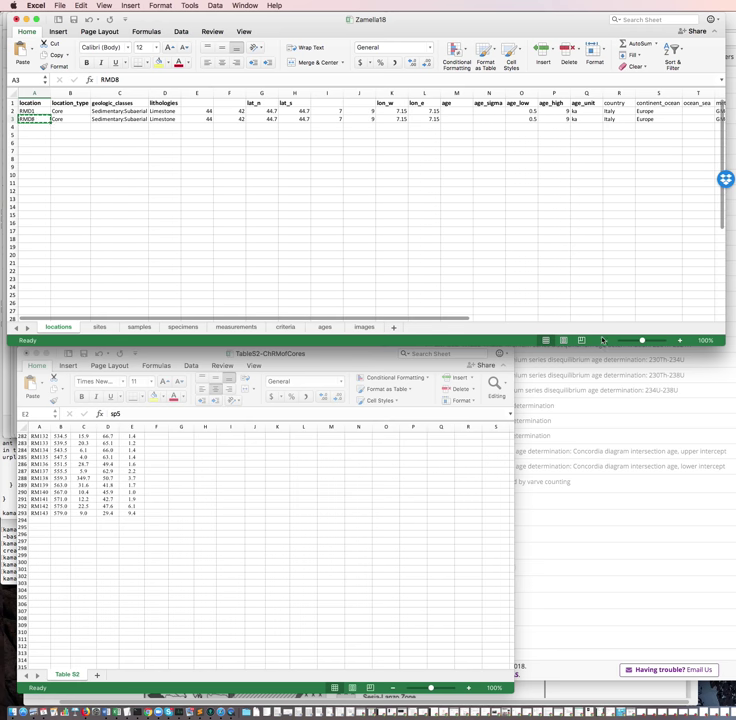
{"action": "scroll", "coordinate": [602, 316], "scroll_direction": "right", "scroll_amount": 10}
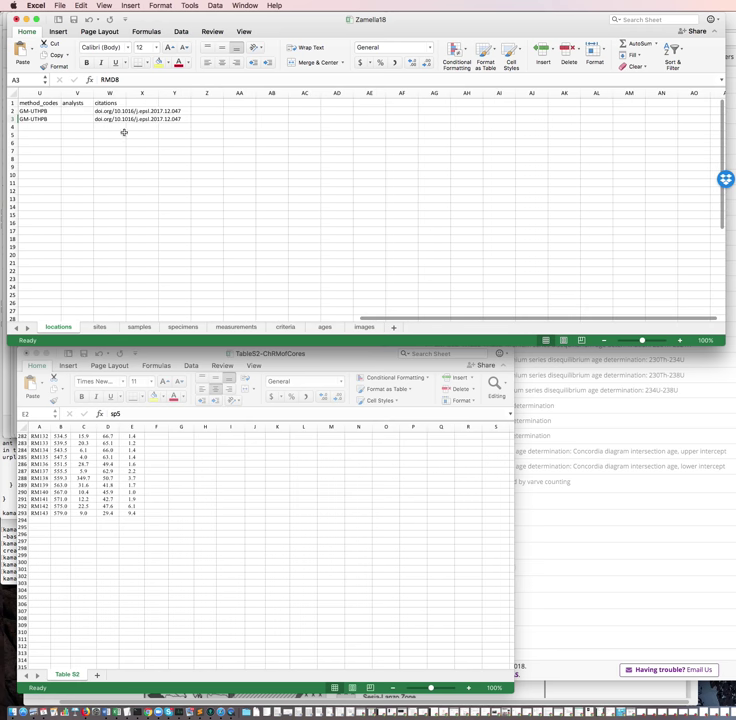
{"action": "left_click", "coordinate": [47, 111]}
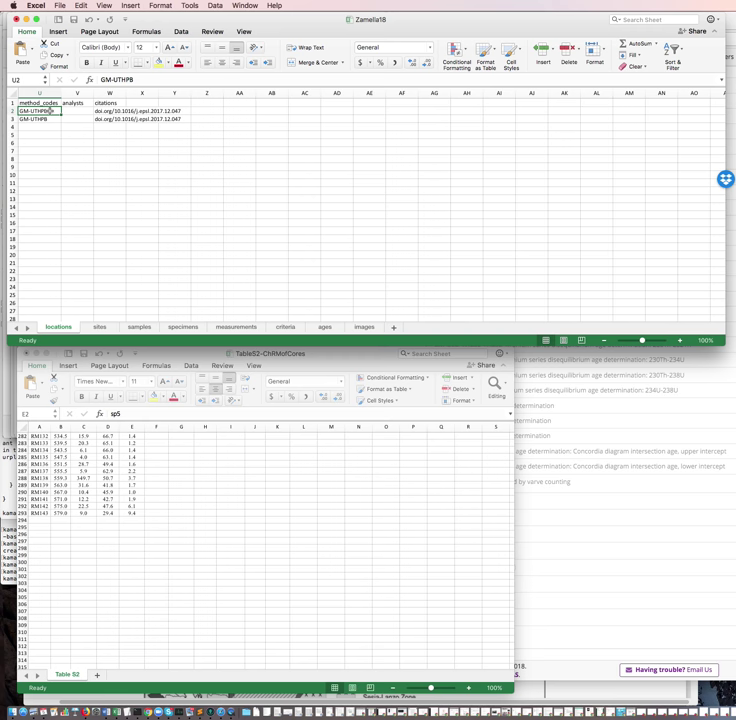
{"action": "key", "text": "super+c"}
{"action": "left_click", "coordinate": [99, 327]}
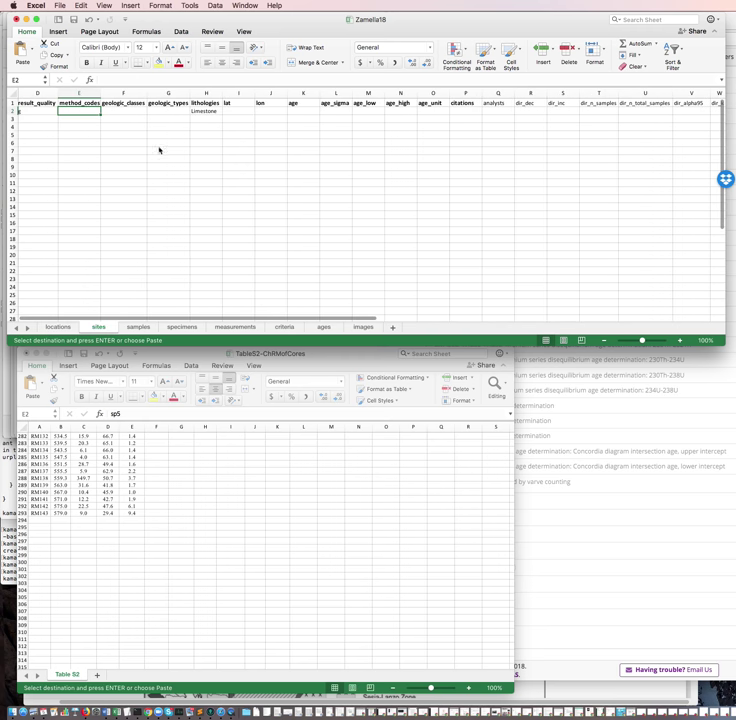
{"action": "scroll", "coordinate": [130, 132], "scroll_direction": "left", "scroll_amount": 3}
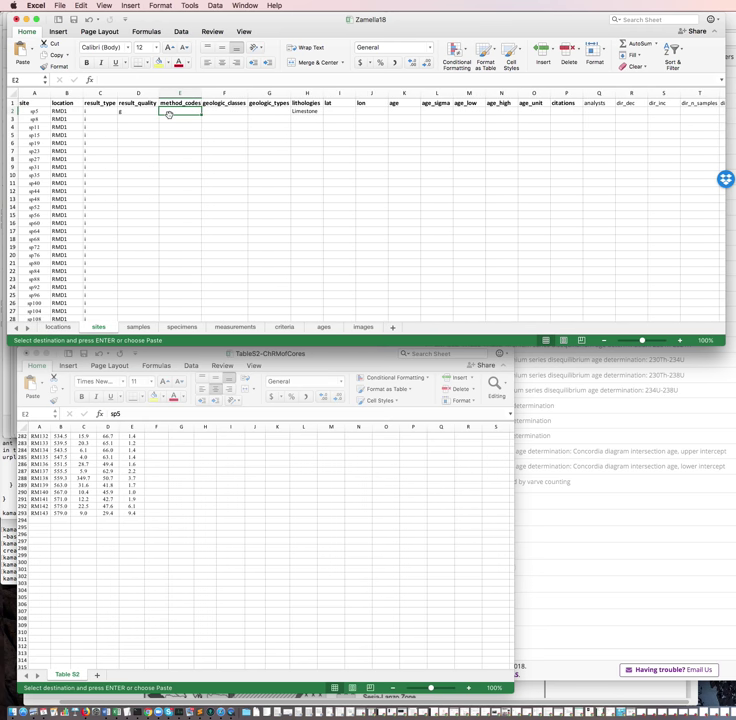
{"action": "key", "text": "super+v"}
{"action": "left_click", "coordinate": [155, 79]}
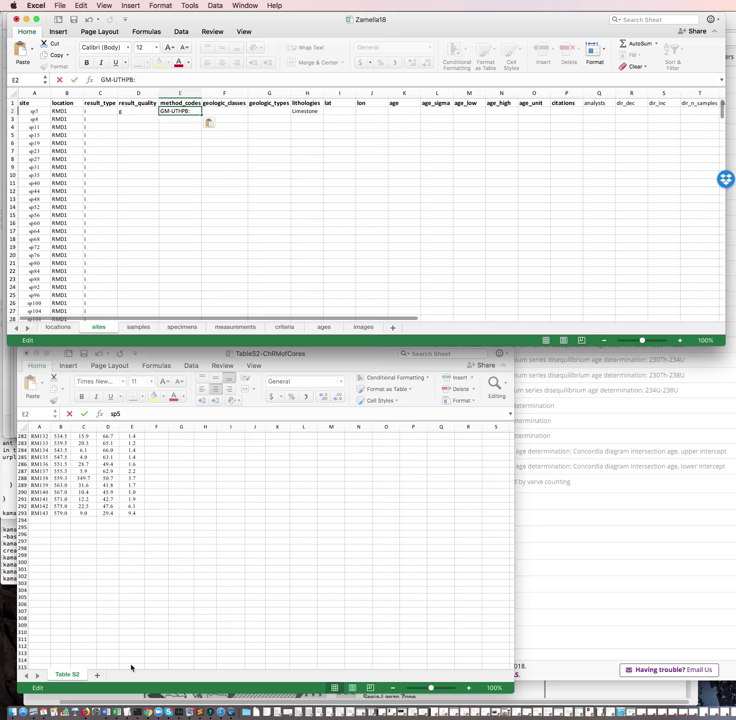
- Read the zanella18 paper's core sampling description, then return to the MagIC Text File Format help
{"action": "left_click", "coordinate": [33, 712]}
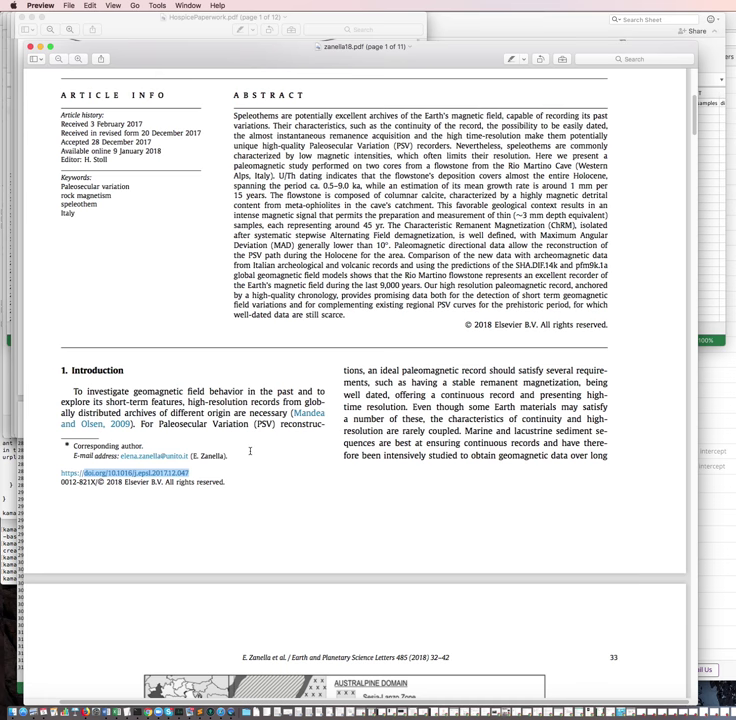
{"action": "scroll", "coordinate": [251, 450], "scroll_direction": "down", "scroll_amount": 3}
{"action": "scroll", "coordinate": [252, 445], "scroll_direction": "up", "scroll_amount": 5}
{"action": "scroll", "coordinate": [252, 445], "scroll_direction": "up", "scroll_amount": 3}
{"action": "scroll", "coordinate": [240, 465], "scroll_direction": "down", "scroll_amount": 10}
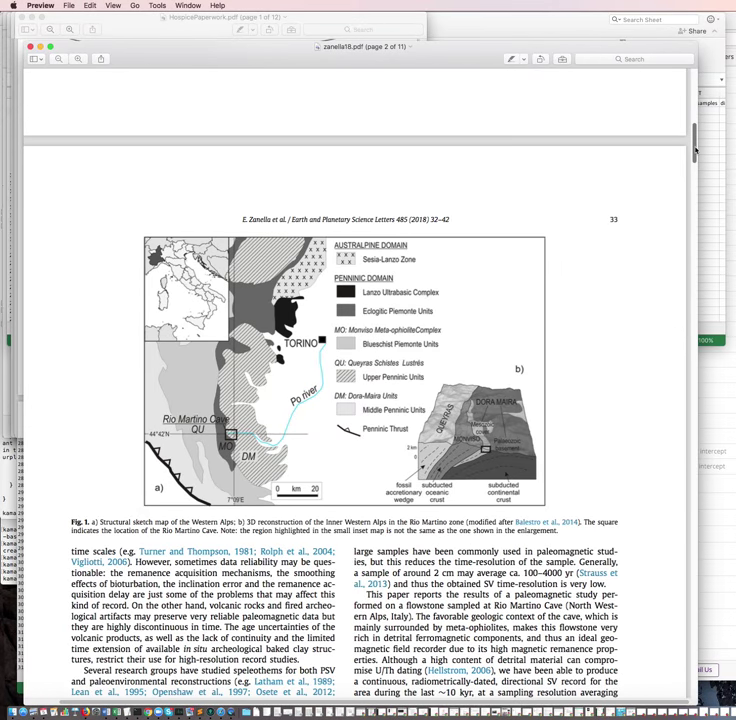
{"action": "left_click_drag", "start_coordinate": [695, 140], "coordinate": [694, 203]}
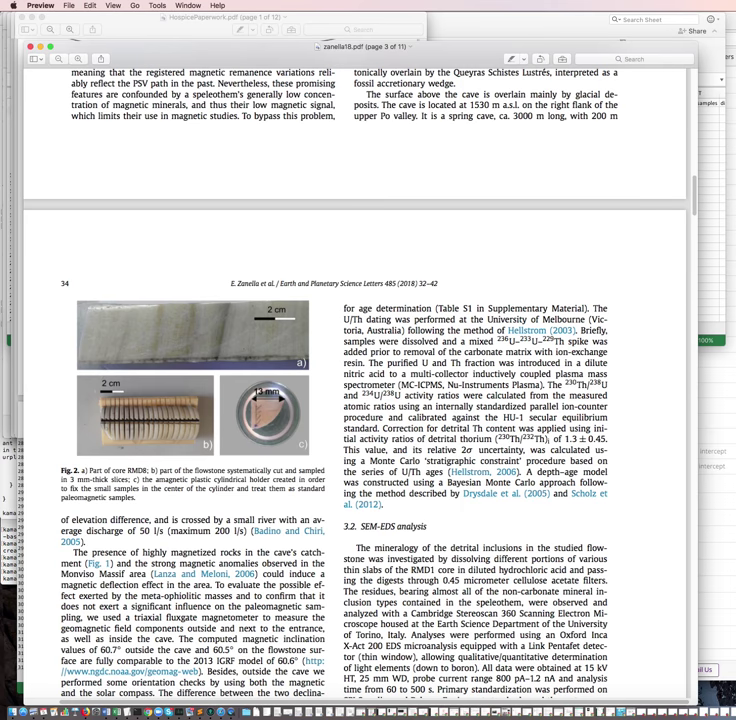
{"action": "key", "text": "super+Tab"}
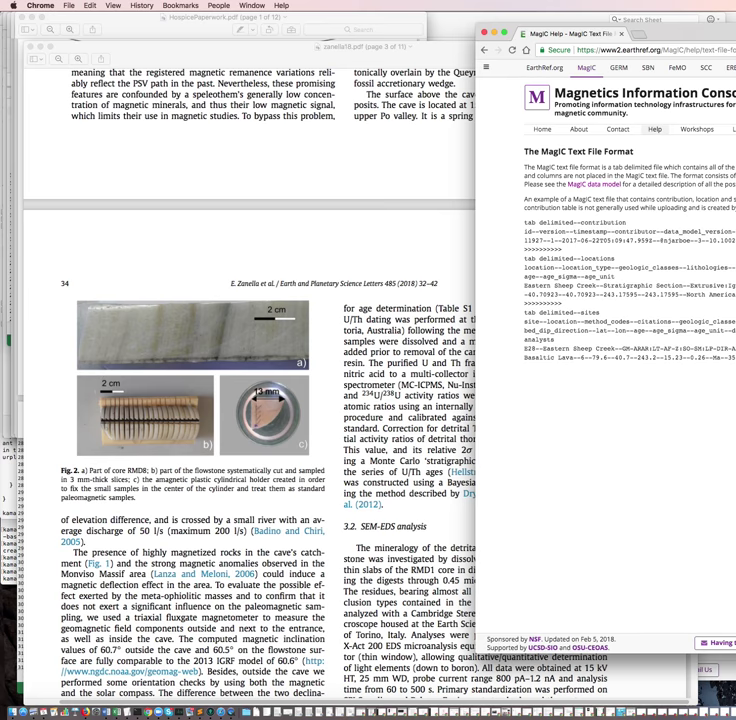
- Browse MagIC's method codes and expand Field Sampling to list coring codes like FS-C-DRILL
{"action": "key", "text": "super+grave"}
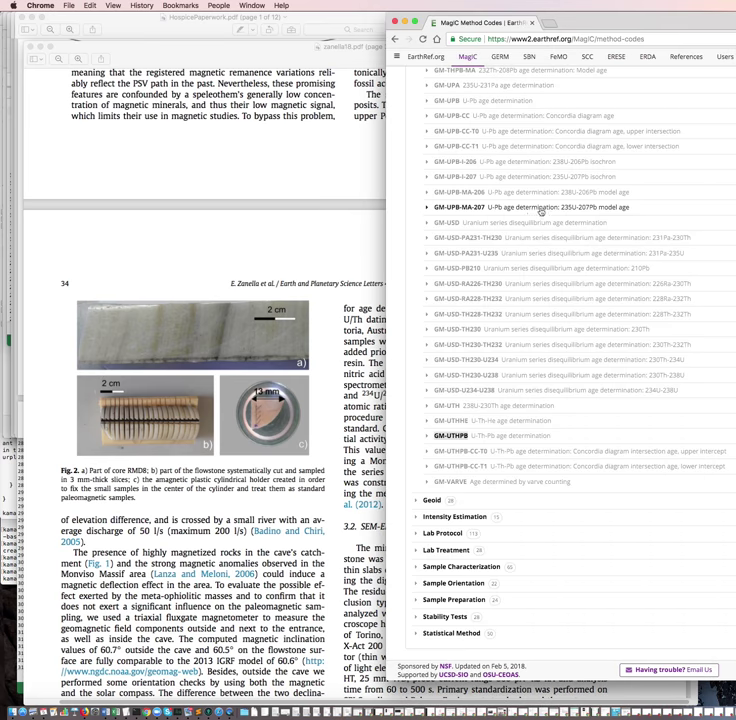
{"action": "left_click_drag", "start_coordinate": [597, 20], "coordinate": [460, 10]}
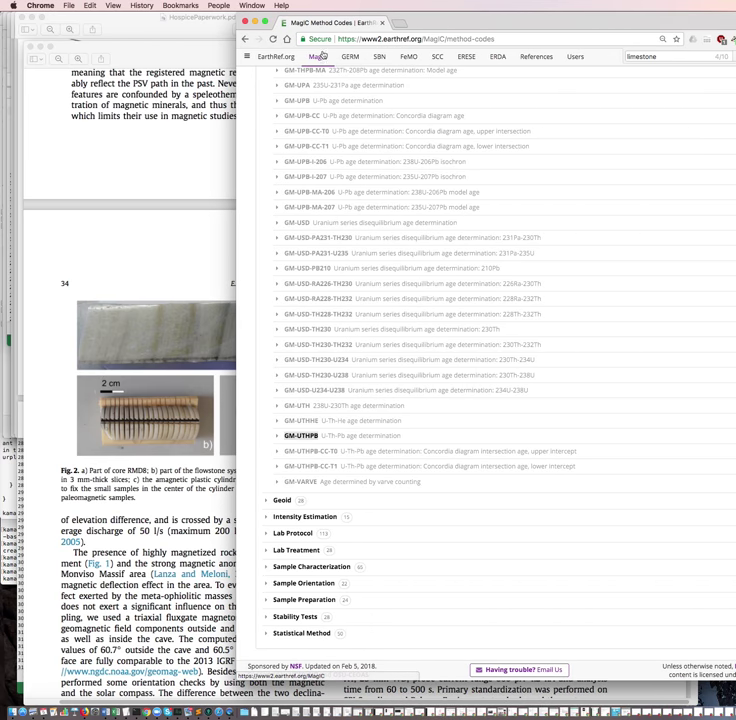
{"action": "left_click", "coordinate": [316, 57]}
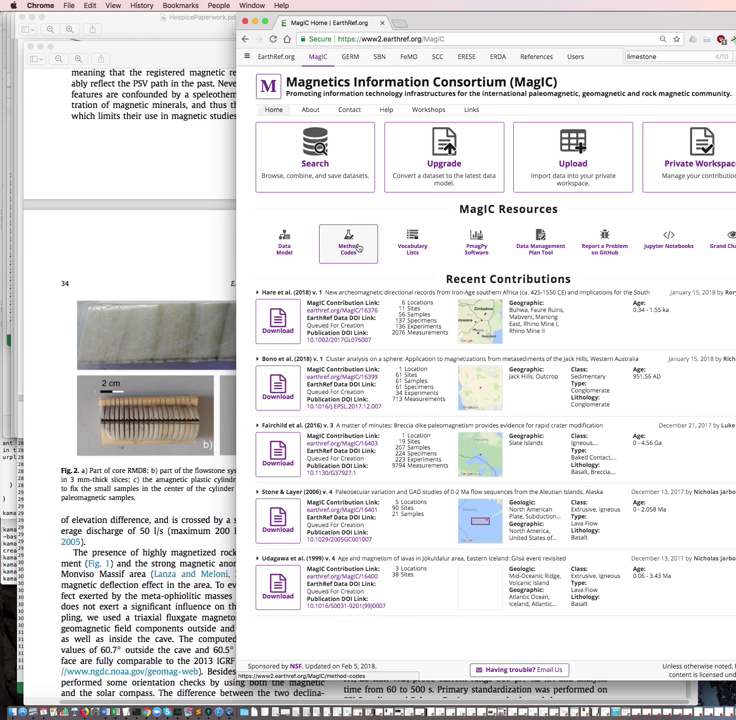
{"action": "left_click", "coordinate": [354, 246]}
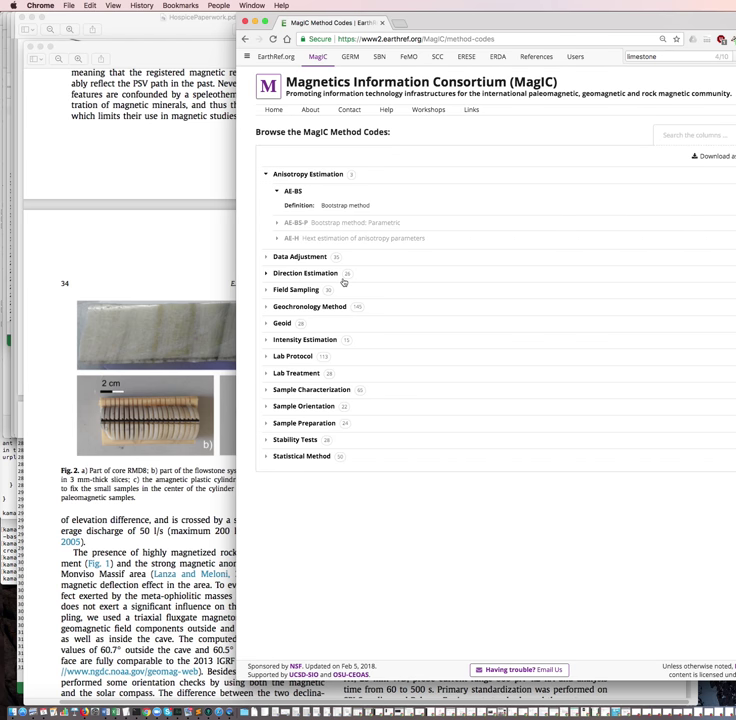
{"action": "left_click", "coordinate": [267, 290]}
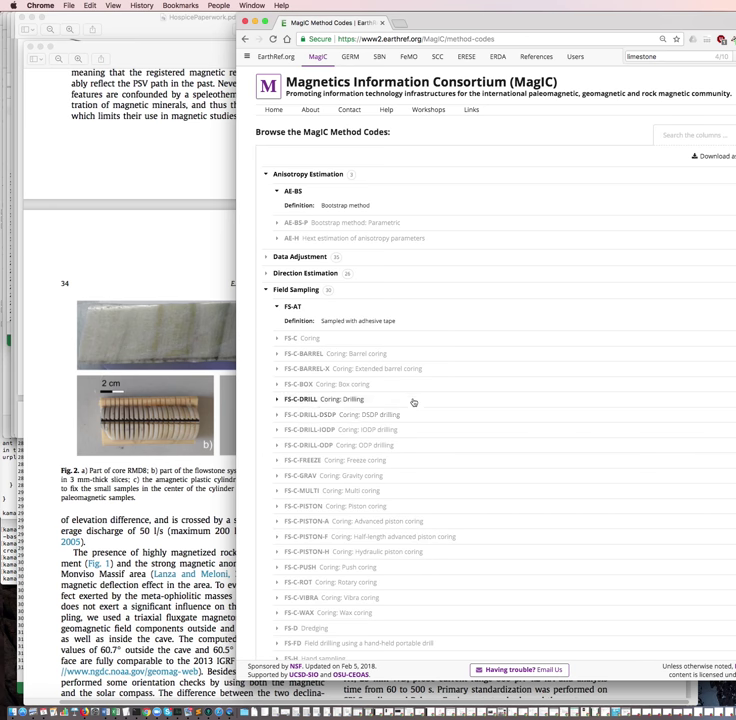
{"action": "scroll", "coordinate": [440, 425], "scroll_direction": "down", "scroll_amount": 5}
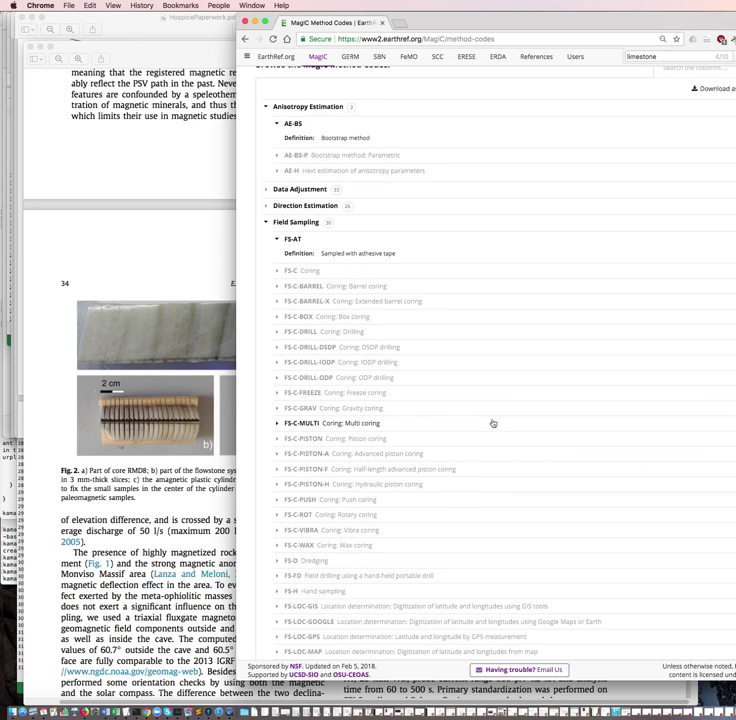
- Read in the paper that cores were drilled with an electric-powered drill, then return to the method codes list
{"action": "left_click", "coordinate": [210, 543]}
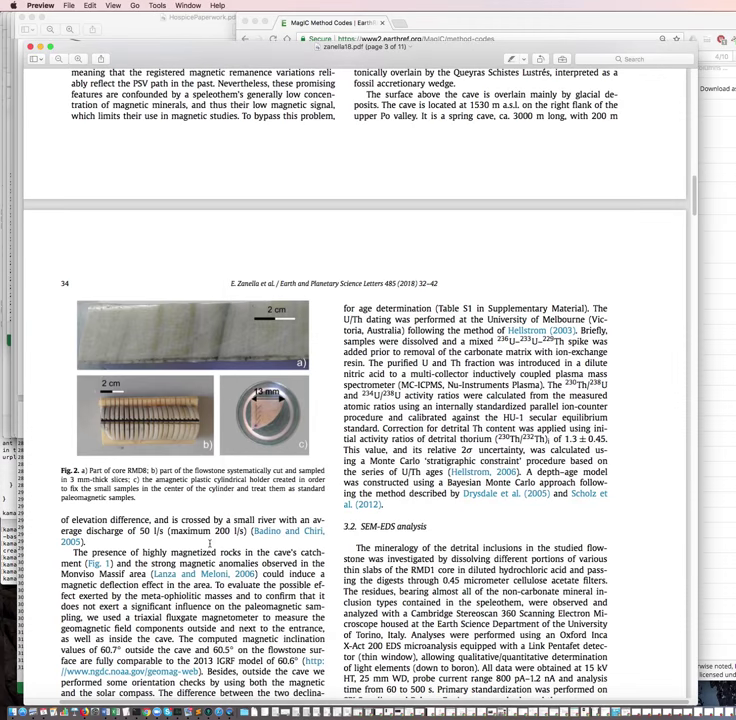
{"action": "scroll", "coordinate": [210, 543], "scroll_direction": "up", "scroll_amount": 15}
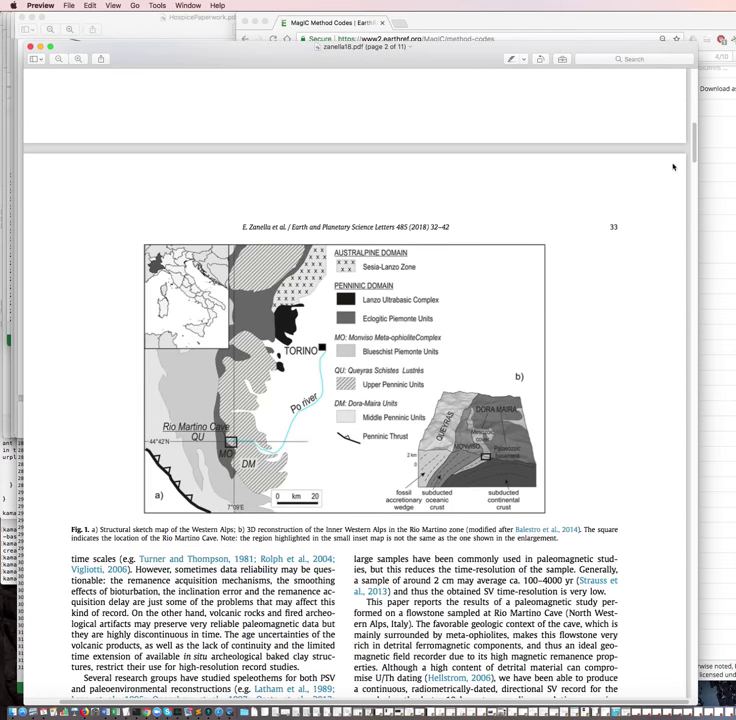
{"action": "left_click_drag", "start_coordinate": [693, 151], "coordinate": [674, 196]}
{"action": "scroll", "coordinate": [298, 381], "scroll_direction": "up", "scroll_amount": 5}
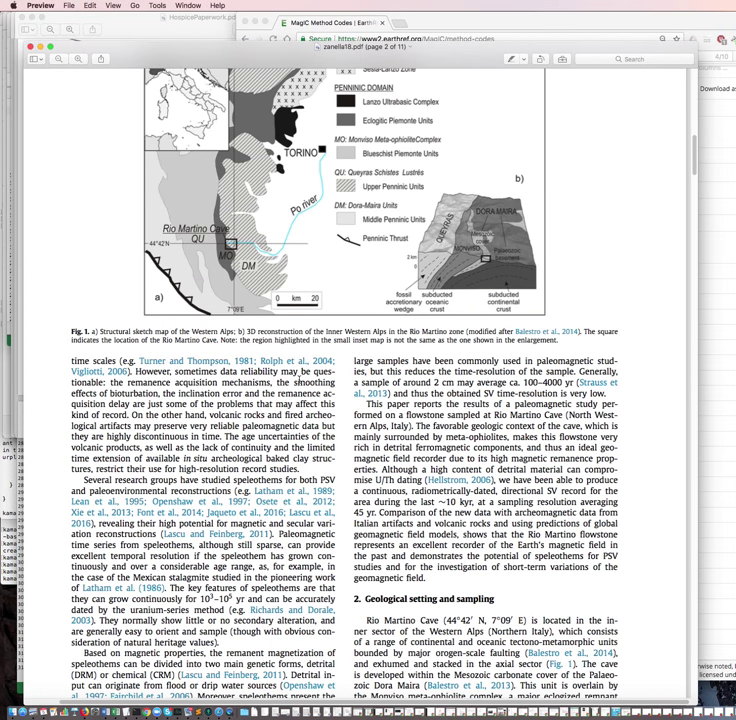
{"action": "scroll", "coordinate": [298, 381], "scroll_direction": "up", "scroll_amount": 9}
{"action": "scroll", "coordinate": [295, 376], "scroll_direction": "down", "scroll_amount": 15}
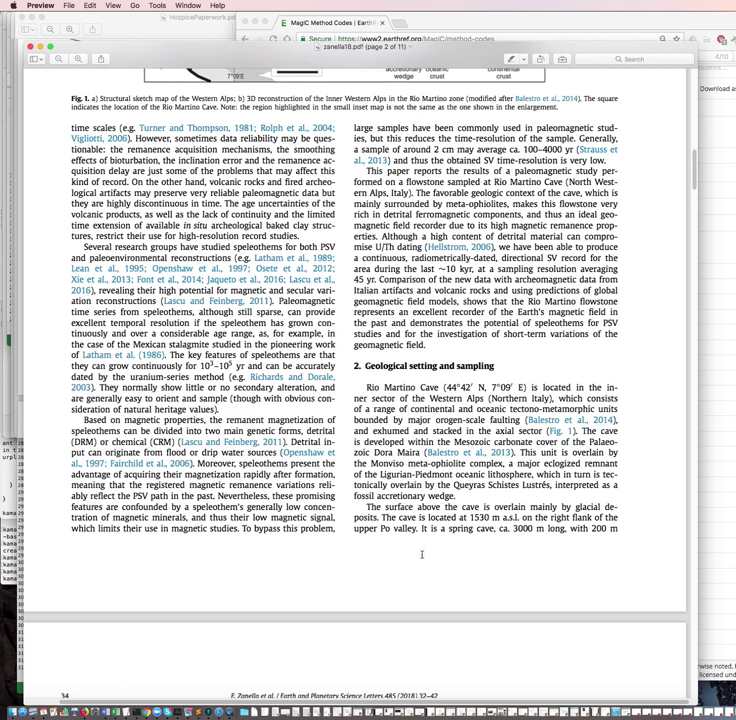
{"action": "scroll", "coordinate": [258, 567], "scroll_direction": "down", "scroll_amount": 10}
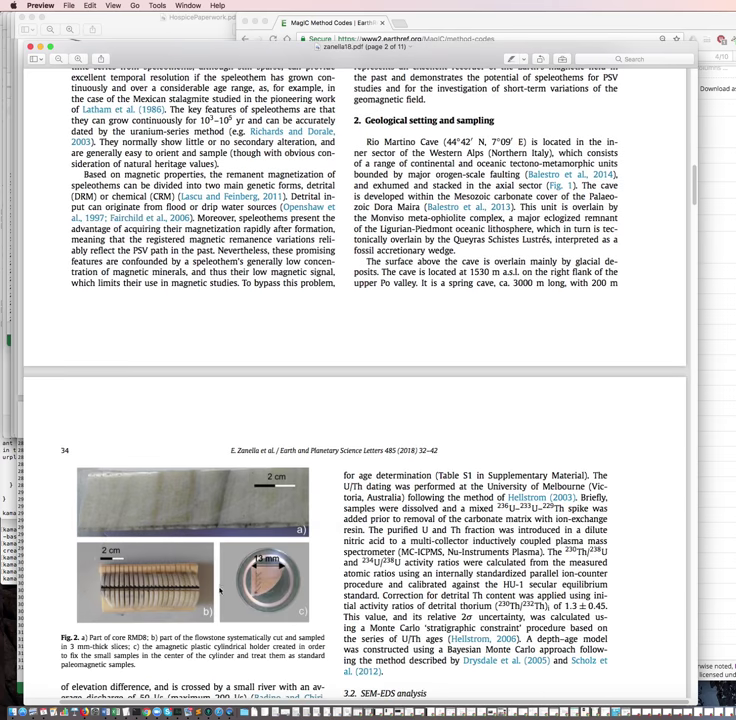
{"action": "scroll", "coordinate": [222, 593], "scroll_direction": "down", "scroll_amount": 3}
{"action": "scroll", "coordinate": [355, 390], "scroll_direction": "down", "scroll_amount": 7}
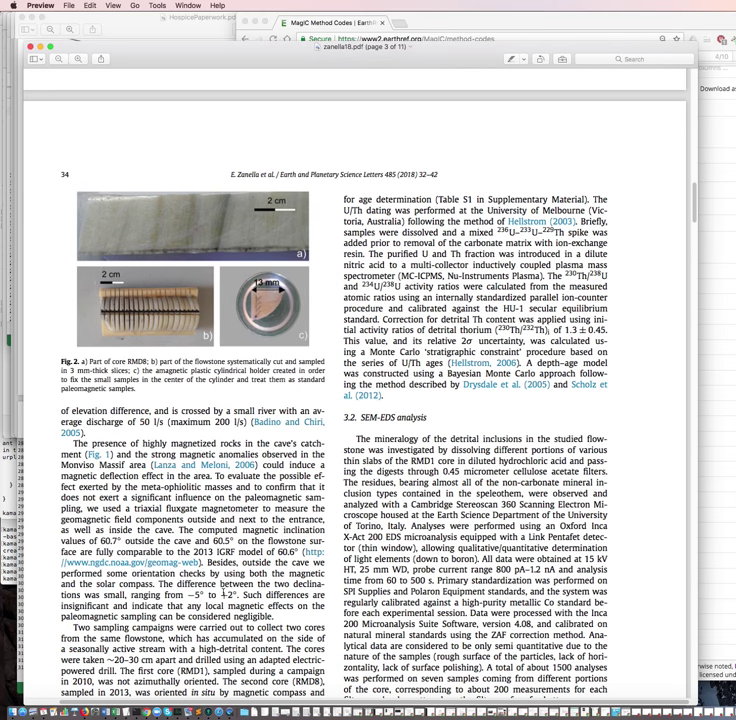
{"action": "scroll", "coordinate": [275, 582], "scroll_direction": "down", "scroll_amount": 2}
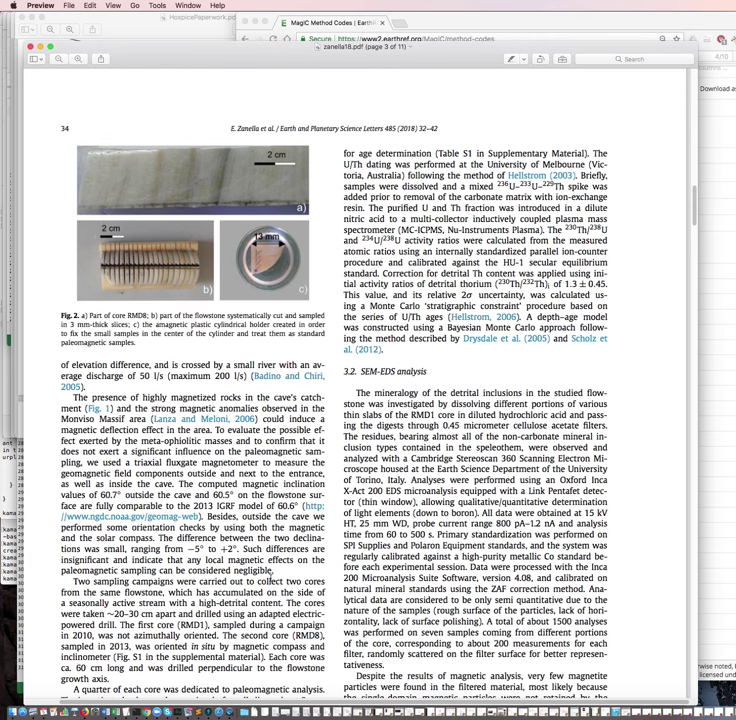
{"action": "scroll", "coordinate": [258, 632], "scroll_direction": "down", "scroll_amount": 1}
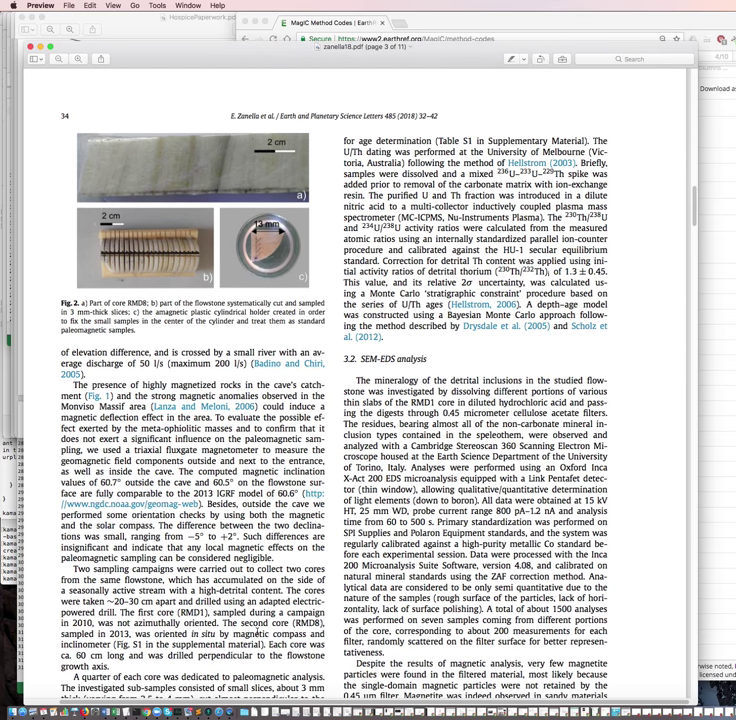
{"action": "scroll", "coordinate": [260, 633], "scroll_direction": "down", "scroll_amount": 2}
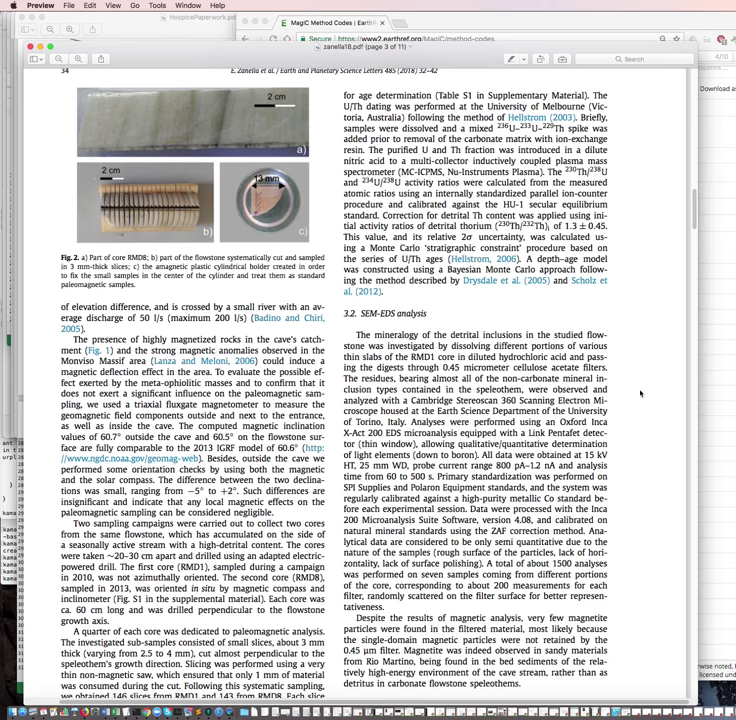
{"action": "left_click", "coordinate": [331, 14]}
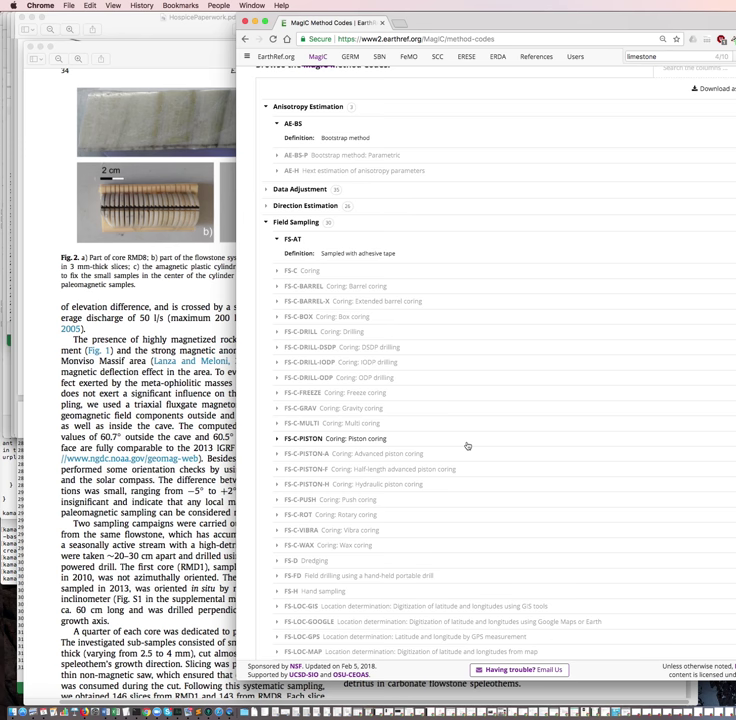
{"action": "scroll", "coordinate": [467, 446], "scroll_direction": "down", "scroll_amount": 5}
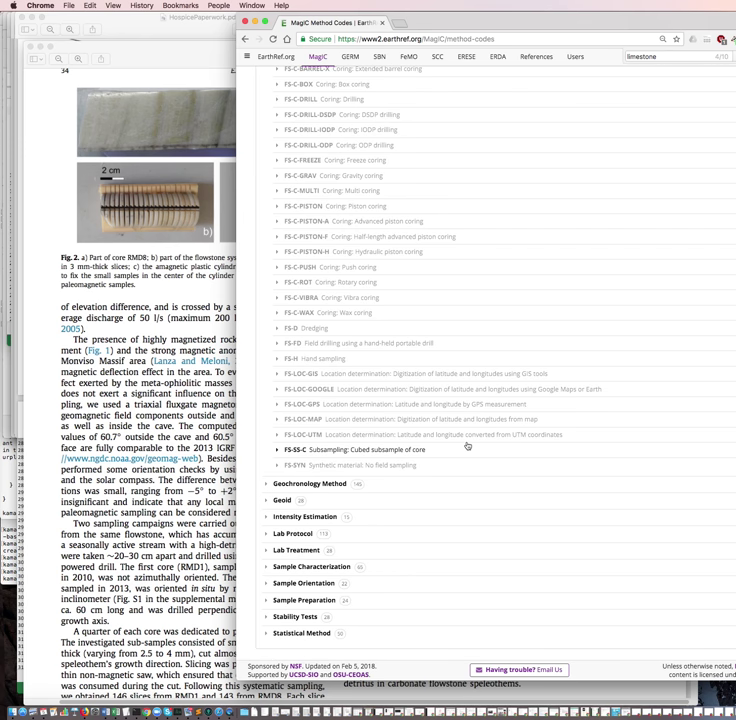
{"action": "scroll", "coordinate": [467, 470], "scroll_direction": "up", "scroll_amount": 1}
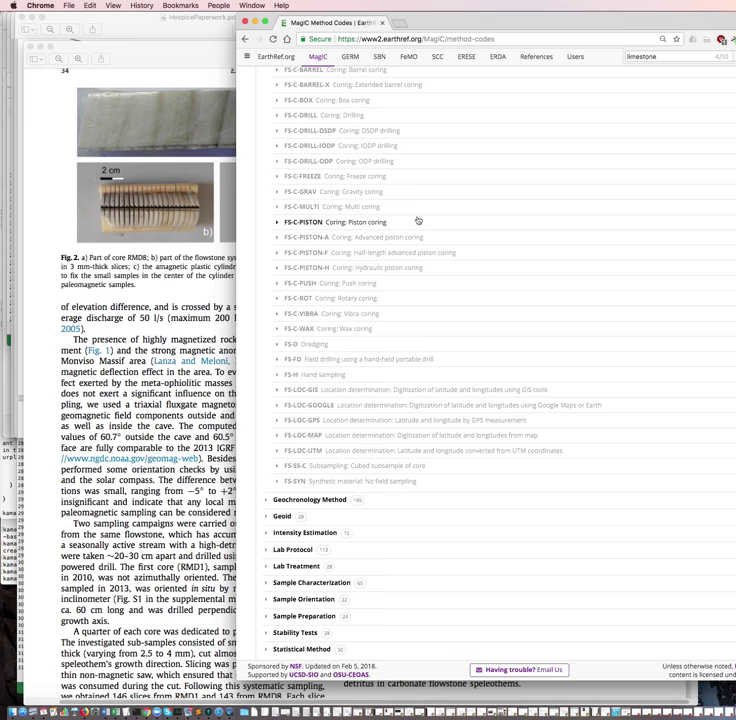
{"action": "scroll", "coordinate": [418, 220], "scroll_direction": "up", "scroll_amount": 4}
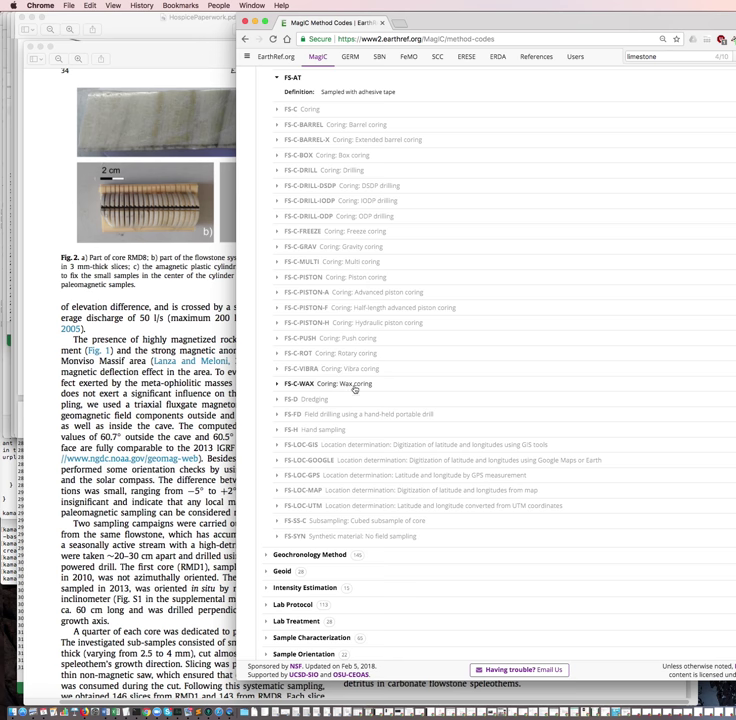
{"action": "left_click", "coordinate": [370, 416]}
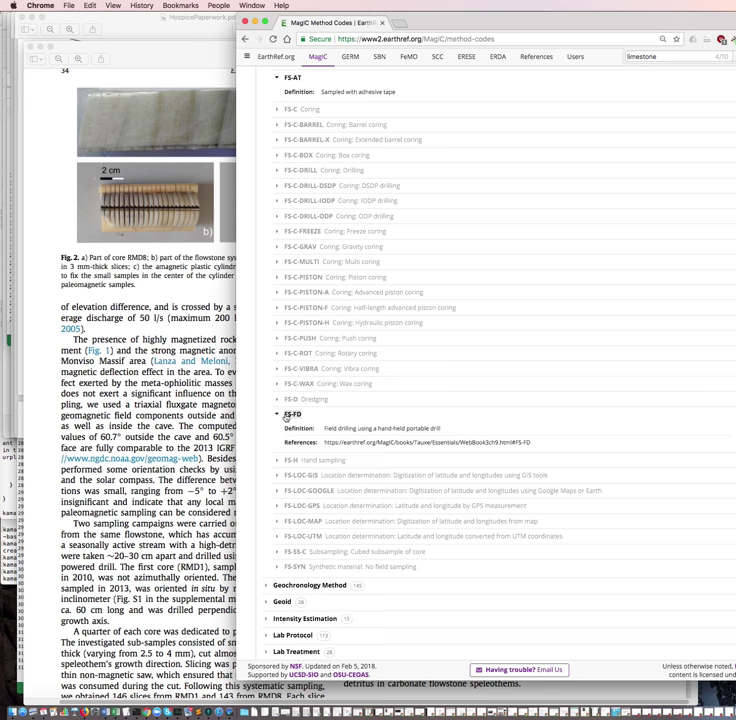
{"action": "left_click", "coordinate": [288, 414]}
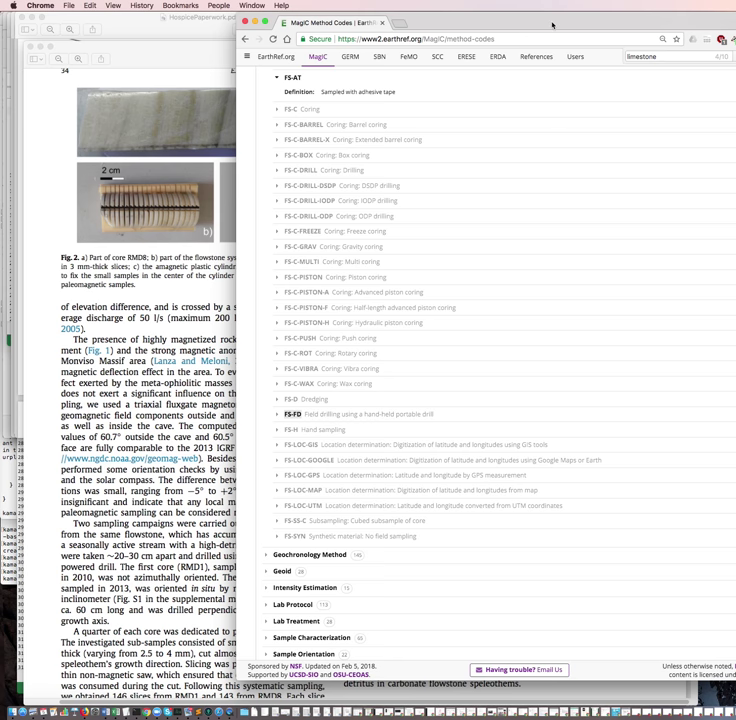
{"action": "left_click_drag", "start_coordinate": [552, 25], "coordinate": [476, 23]}
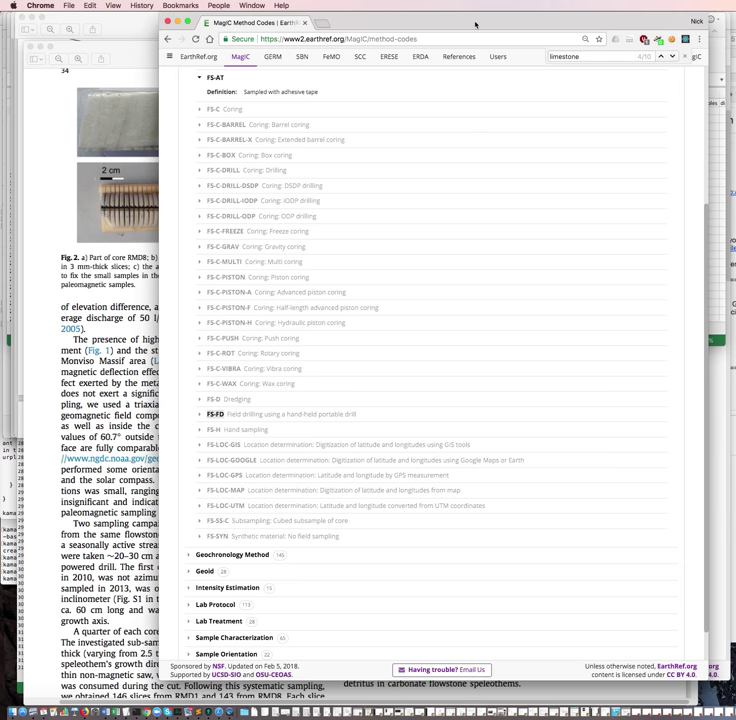
- Append FS-FD: after GM-UTHPB: in the first site's method_codes cell E2
{"action": "left_click", "coordinate": [717, 60]}
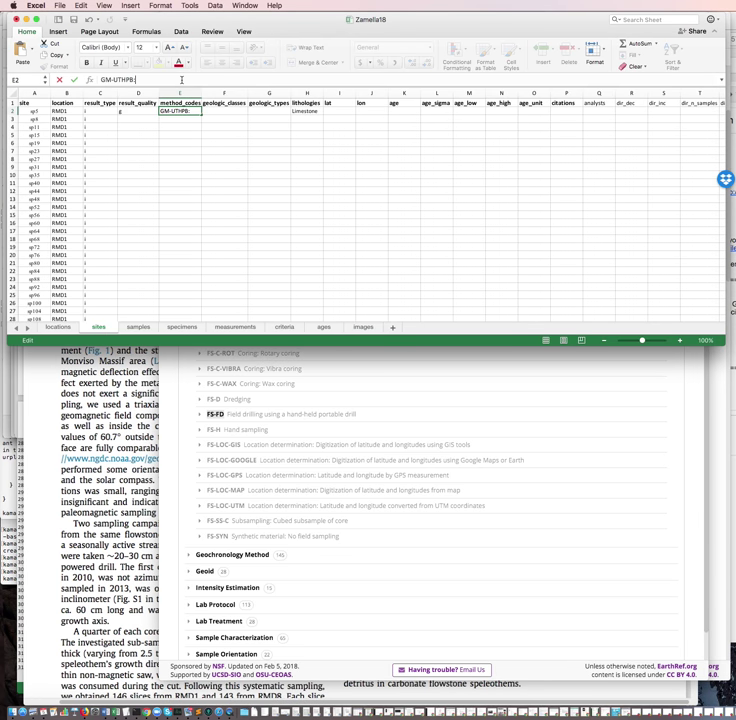
{"action": "type", "text": "FS-FD:"}
{"action": "left_click", "coordinate": [48, 464]}
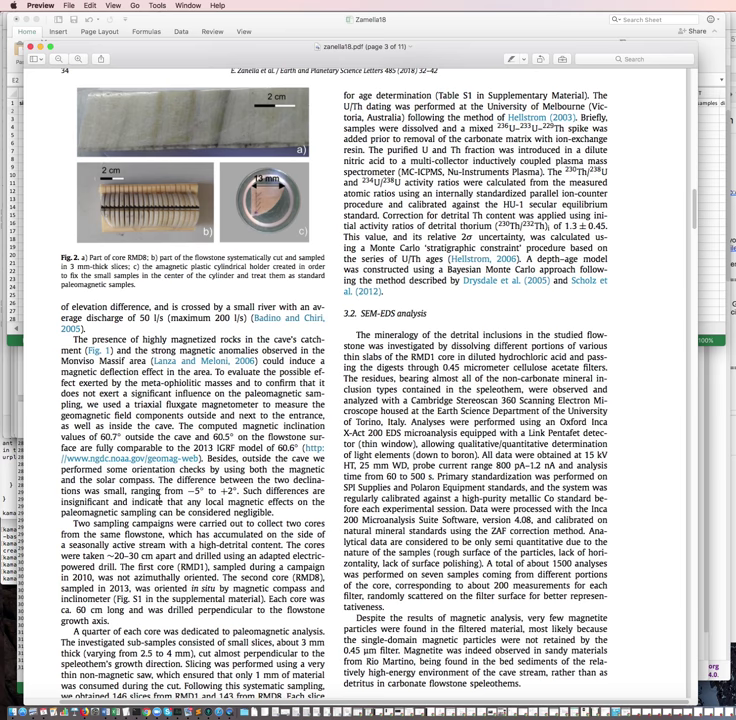
- Reread the paper's sampling totals (146 slices from RMD1, 143 from RMD8) and the start of Methods
{"action": "scroll", "coordinate": [160, 497], "scroll_direction": "down", "scroll_amount": 1}
{"action": "scroll", "coordinate": [160, 497], "scroll_direction": "down", "scroll_amount": 1}
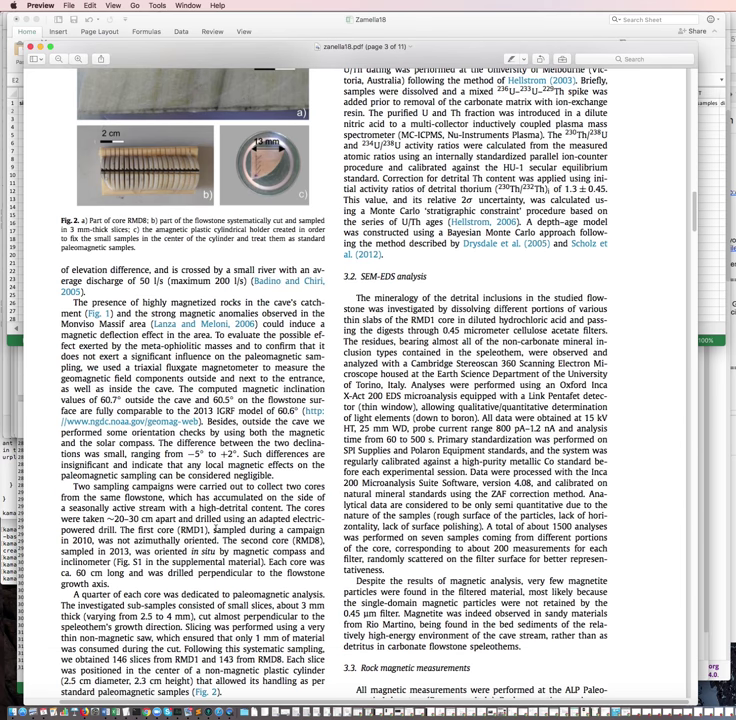
{"action": "scroll", "coordinate": [200, 530], "scroll_direction": "up", "scroll_amount": 2}
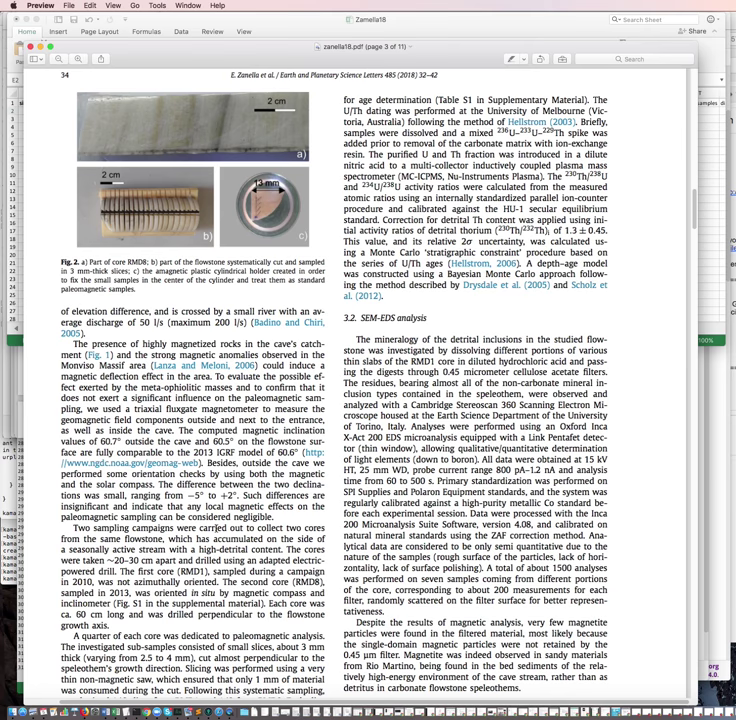
{"action": "scroll", "coordinate": [214, 528], "scroll_direction": "up", "scroll_amount": 3}
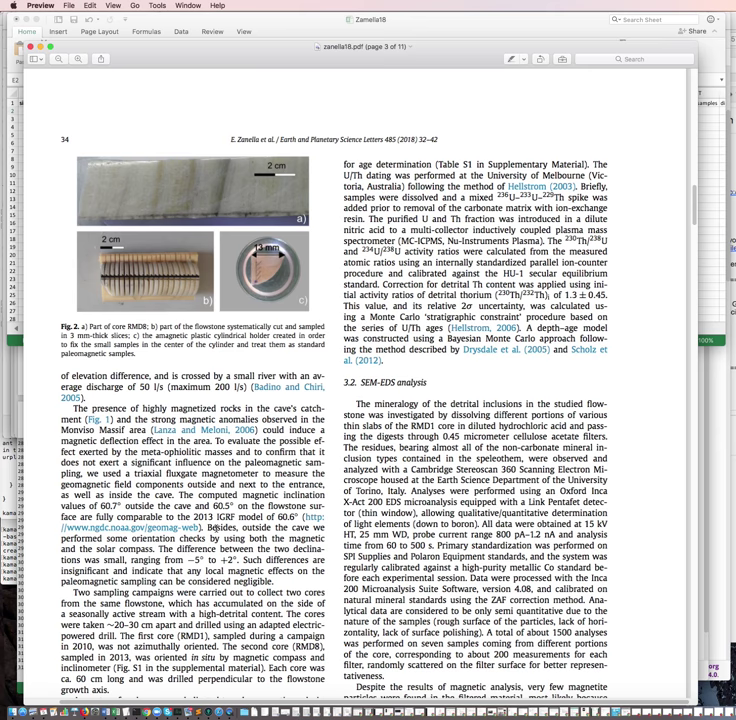
{"action": "scroll", "coordinate": [213, 528], "scroll_direction": "up", "scroll_amount": 5}
{"action": "scroll", "coordinate": [214, 529], "scroll_direction": "up", "scroll_amount": 5}
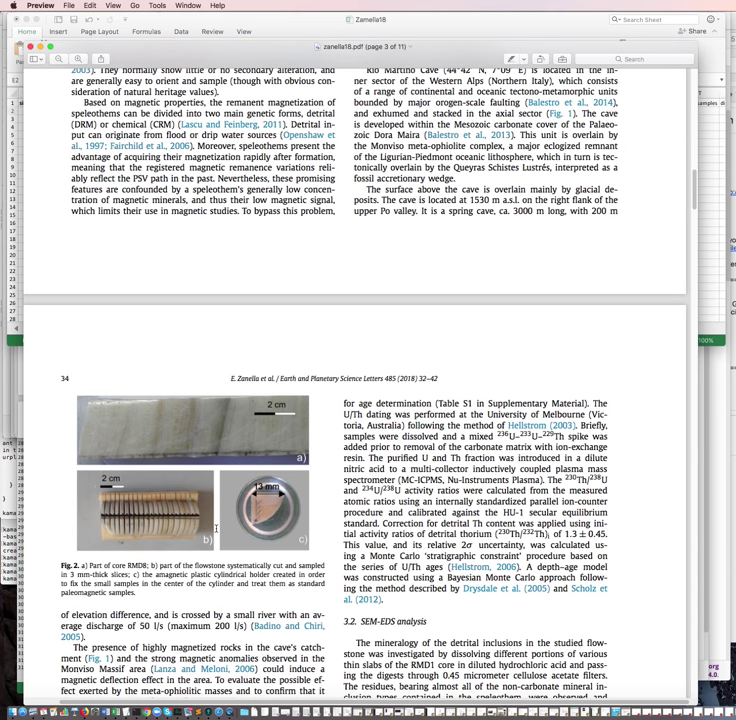
{"action": "scroll", "coordinate": [215, 528], "scroll_direction": "up", "scroll_amount": 9}
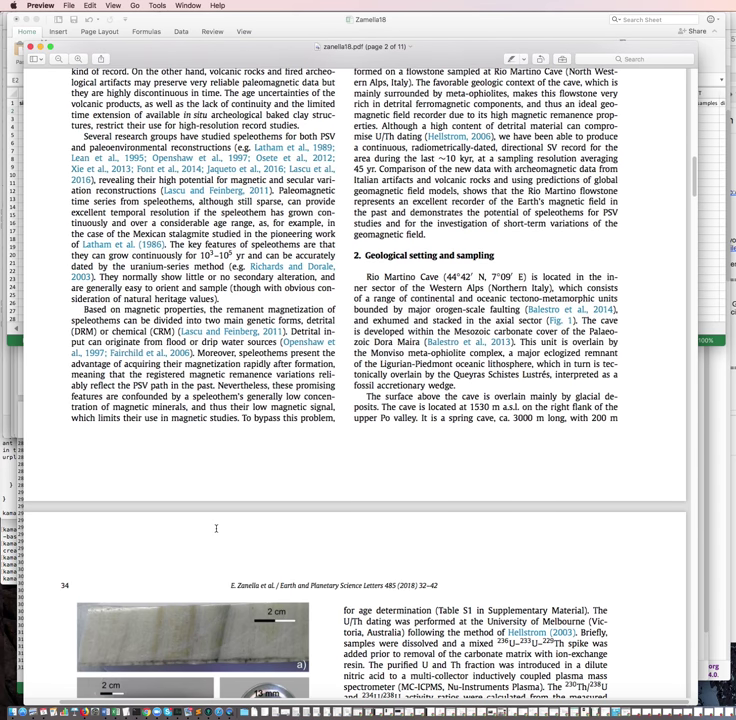
{"action": "scroll", "coordinate": [215, 528], "scroll_direction": "up", "scroll_amount": 1}
{"action": "scroll", "coordinate": [215, 528], "scroll_direction": "up", "scroll_amount": 3}
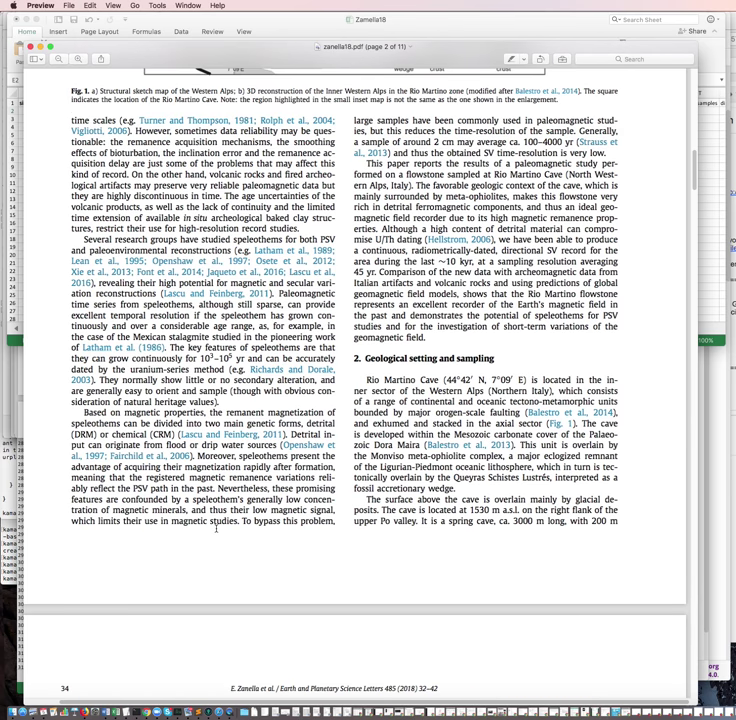
{"action": "scroll", "coordinate": [215, 529], "scroll_direction": "up", "scroll_amount": 10}
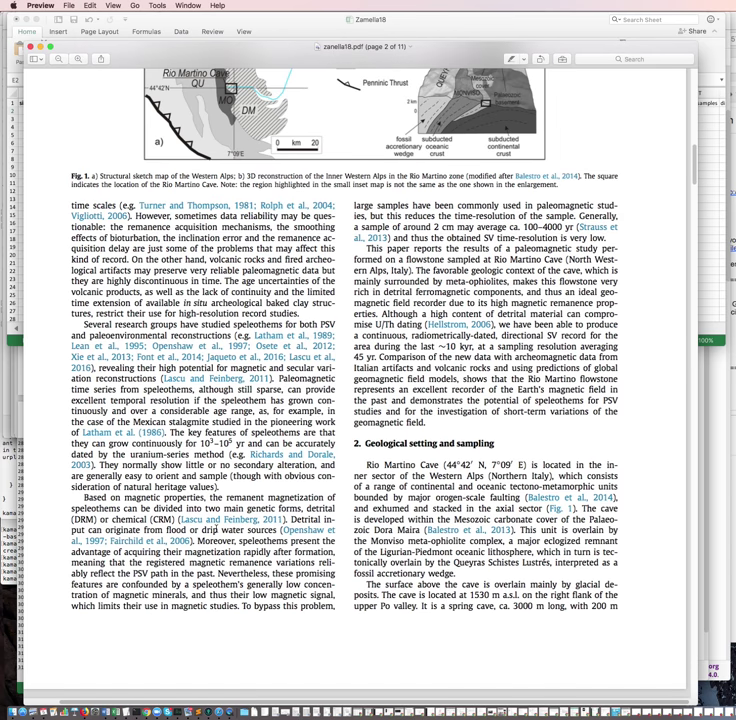
{"action": "scroll", "coordinate": [215, 528], "scroll_direction": "up", "scroll_amount": 1}
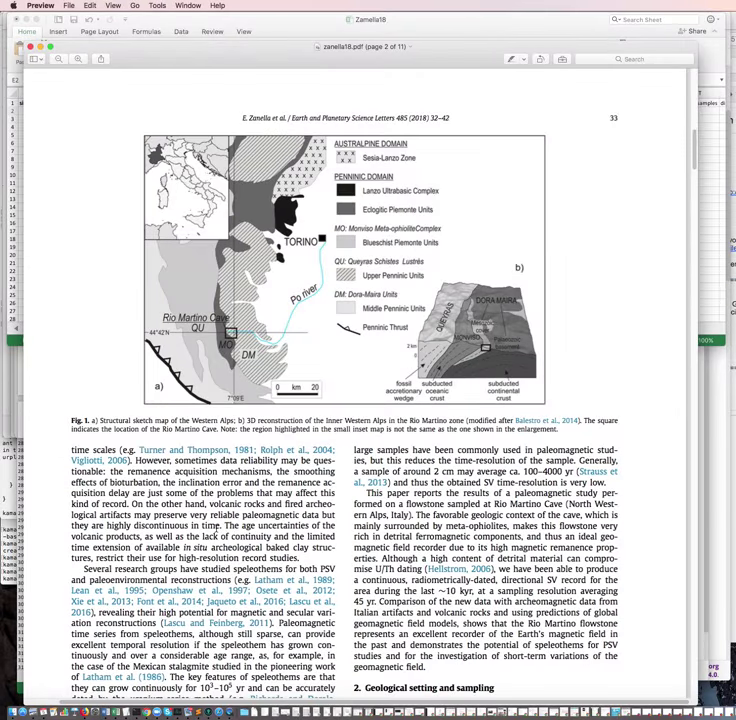
{"action": "scroll", "coordinate": [215, 528], "scroll_direction": "down", "scroll_amount": 3}
{"action": "scroll", "coordinate": [258, 607], "scroll_direction": "down", "scroll_amount": 2}
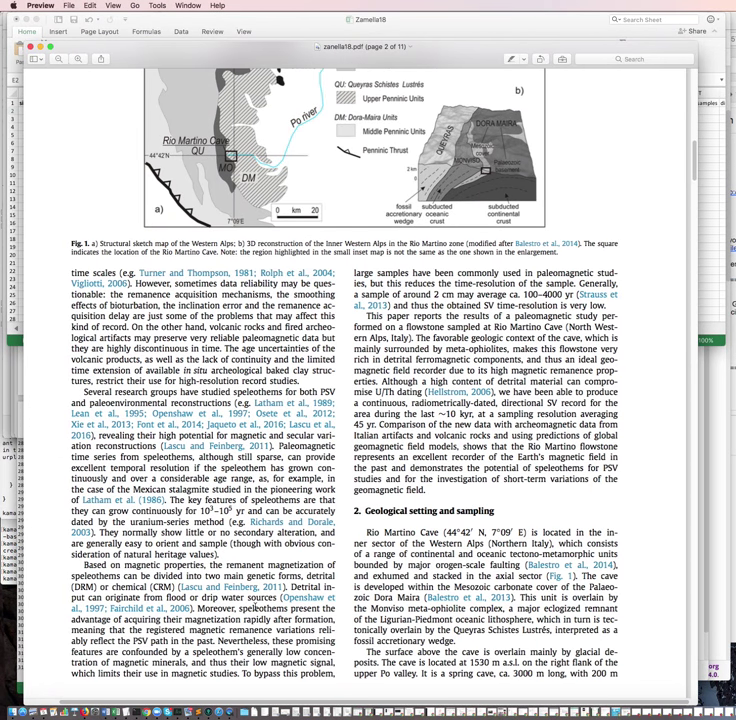
{"action": "scroll", "coordinate": [255, 606], "scroll_direction": "down", "scroll_amount": 9}
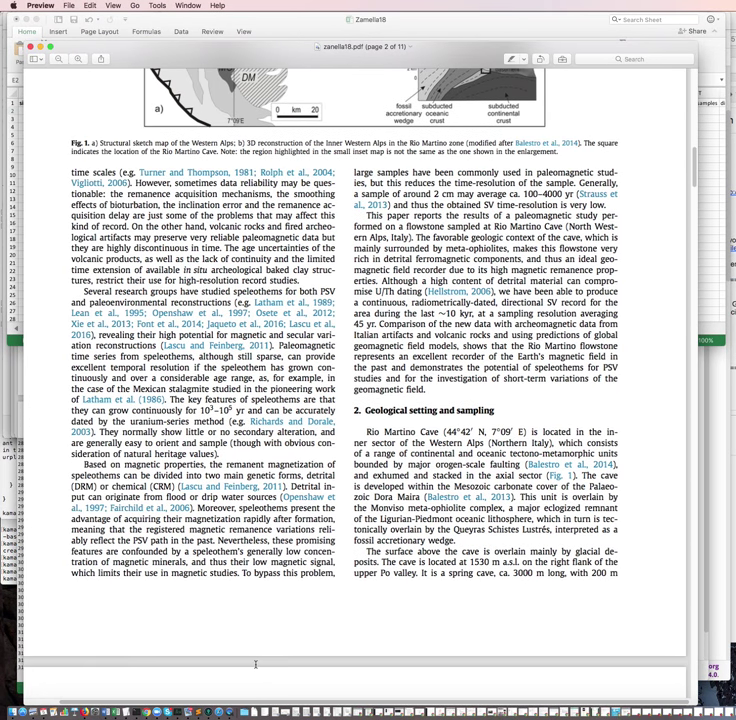
{"action": "scroll", "coordinate": [257, 668], "scroll_direction": "down", "scroll_amount": 10}
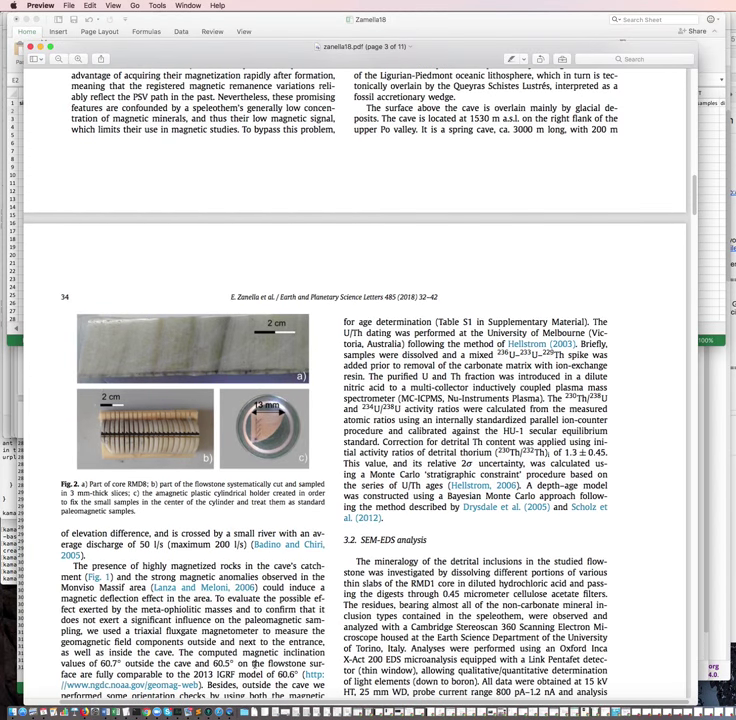
{"action": "scroll", "coordinate": [255, 664], "scroll_direction": "down", "scroll_amount": 6}
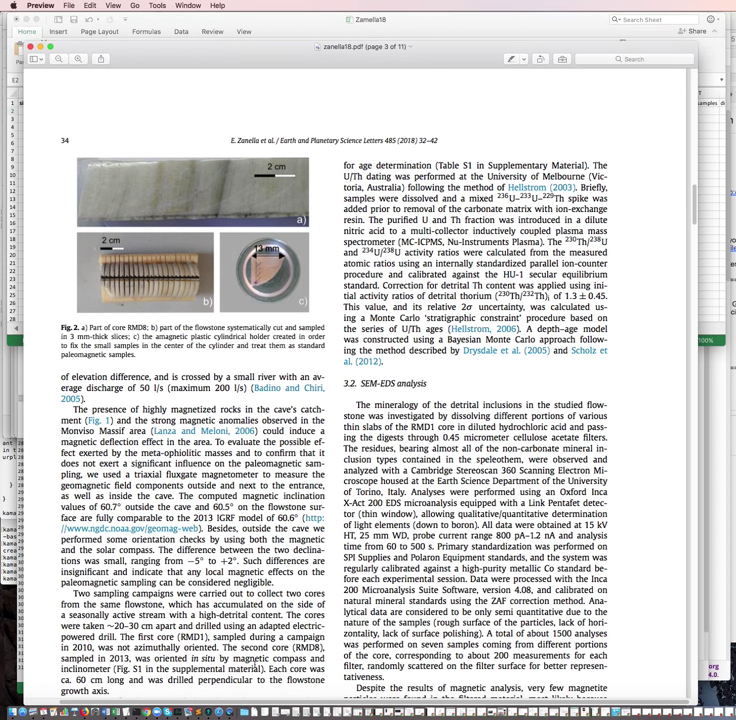
{"action": "scroll", "coordinate": [255, 664], "scroll_direction": "down", "scroll_amount": 2}
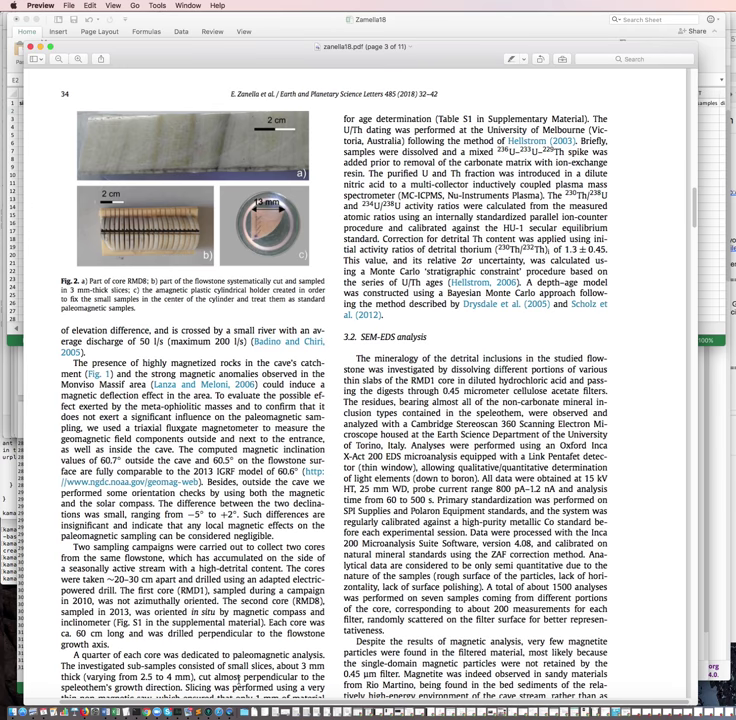
{"action": "scroll", "coordinate": [238, 680], "scroll_direction": "down", "scroll_amount": 1}
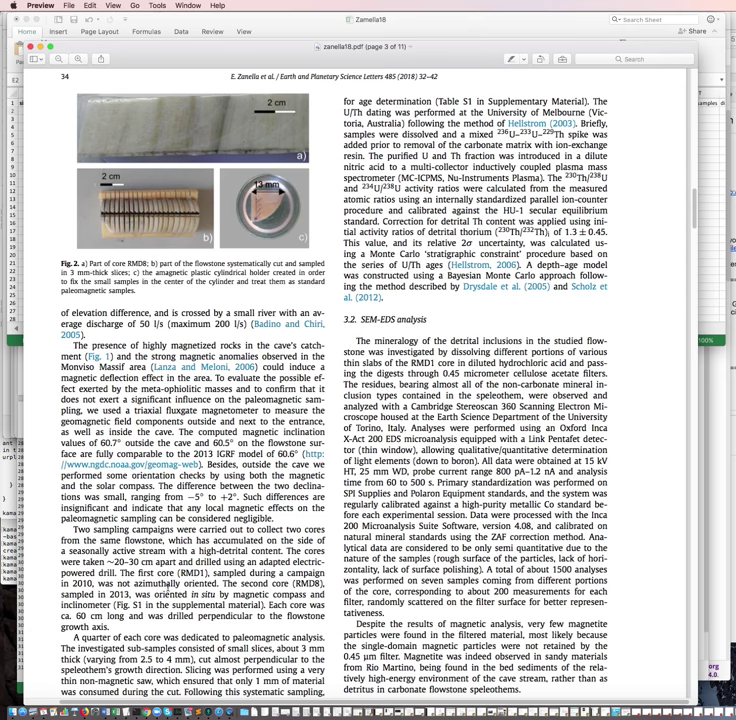
{"action": "scroll", "coordinate": [100, 345], "scroll_direction": "down", "scroll_amount": 1}
{"action": "scroll", "coordinate": [163, 597], "scroll_direction": "down", "scroll_amount": 1}
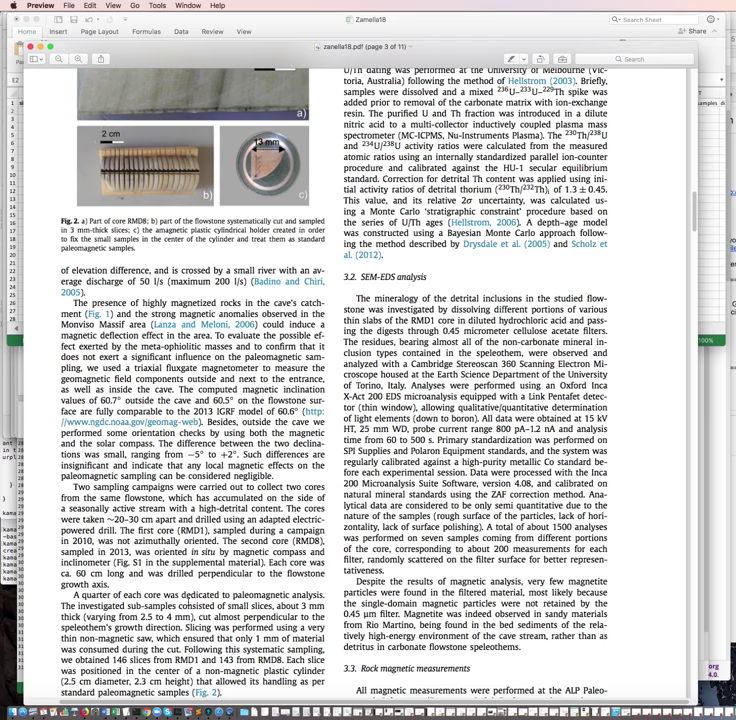
{"action": "scroll", "coordinate": [185, 597], "scroll_direction": "down", "scroll_amount": 1}
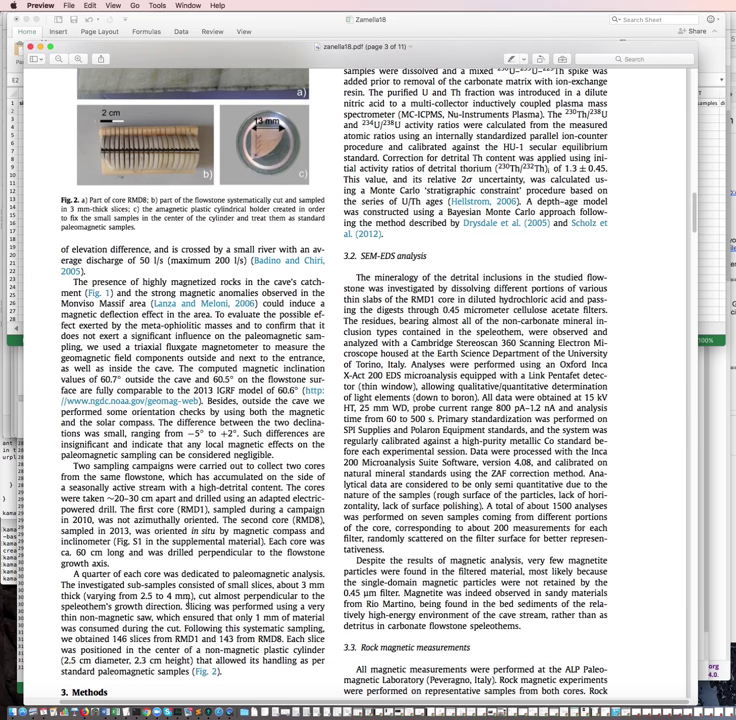
{"action": "scroll", "coordinate": [186, 600], "scroll_direction": "down", "scroll_amount": 1}
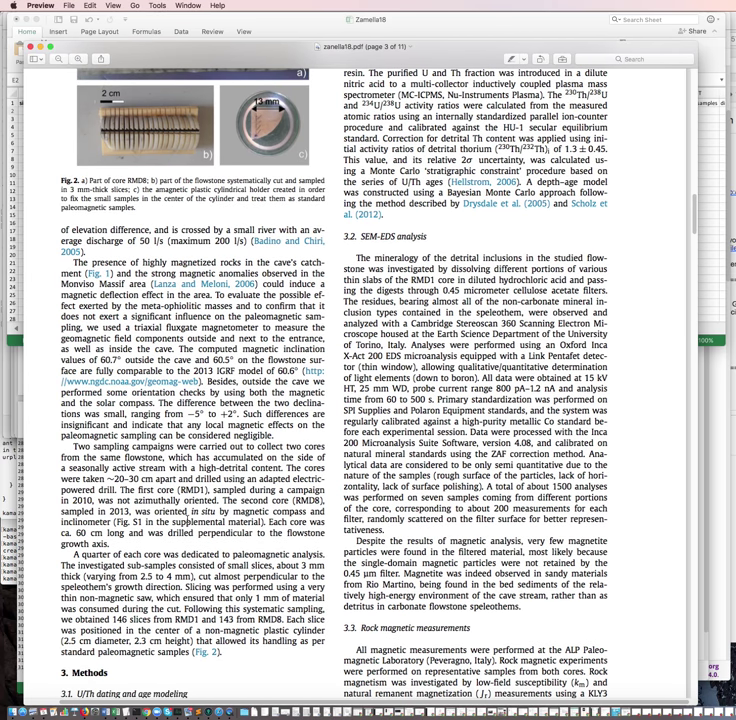